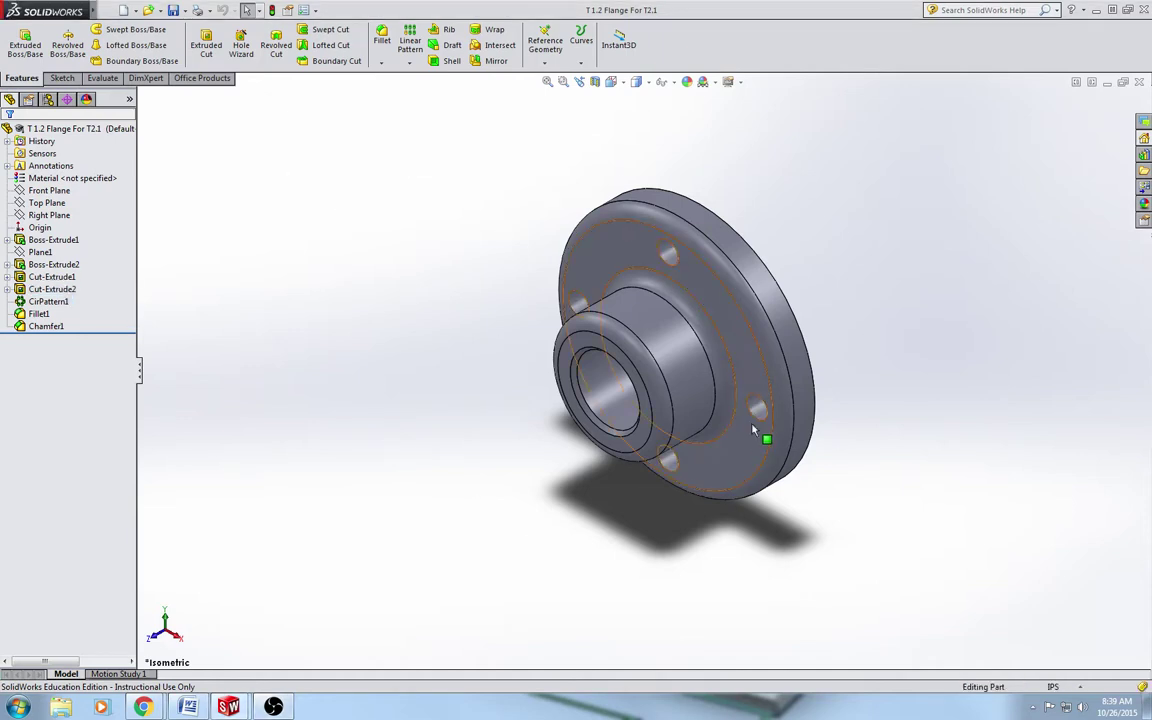
# Step: Make a drawing from the flange part on an A (ANSI) Landscape sheet with the sheet format display turned off
pyautogui.click(107, 10)
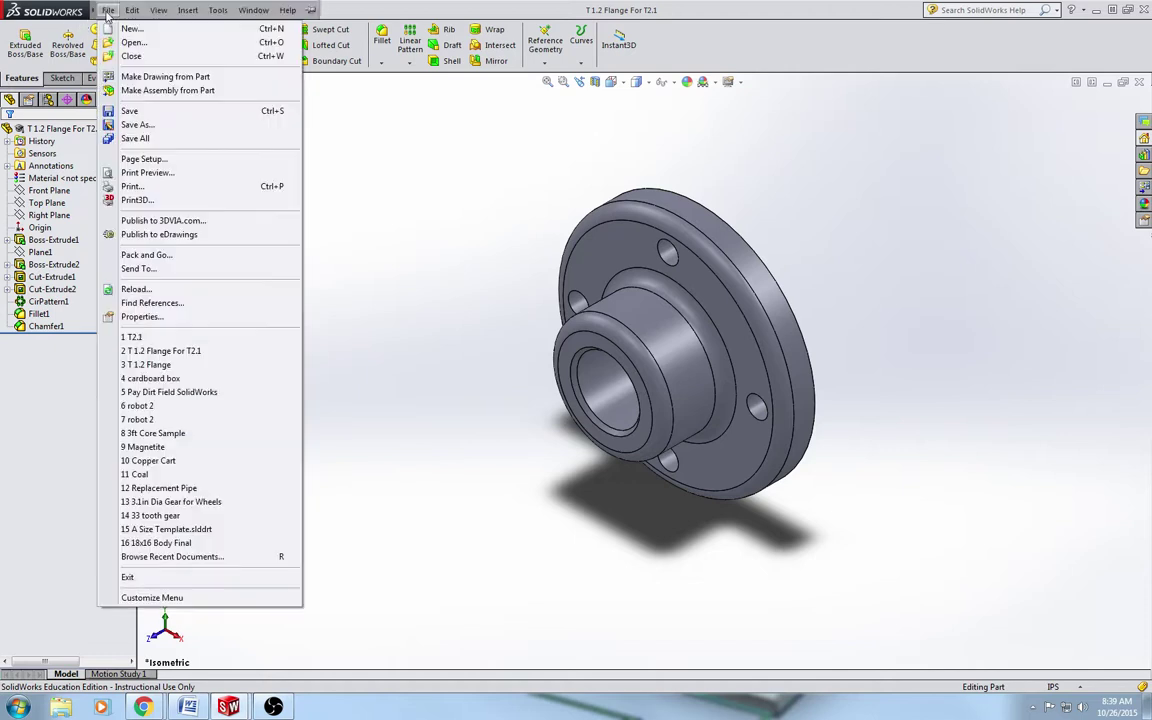
pyautogui.click(142, 78)
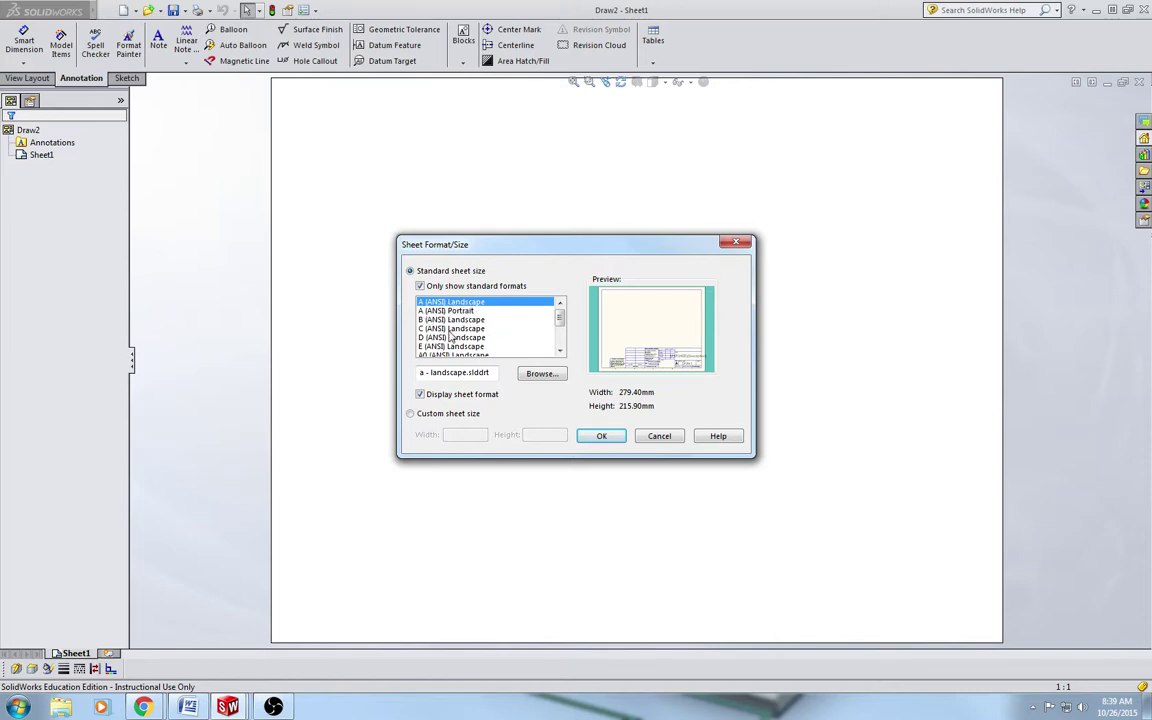
pyautogui.click(420, 287)
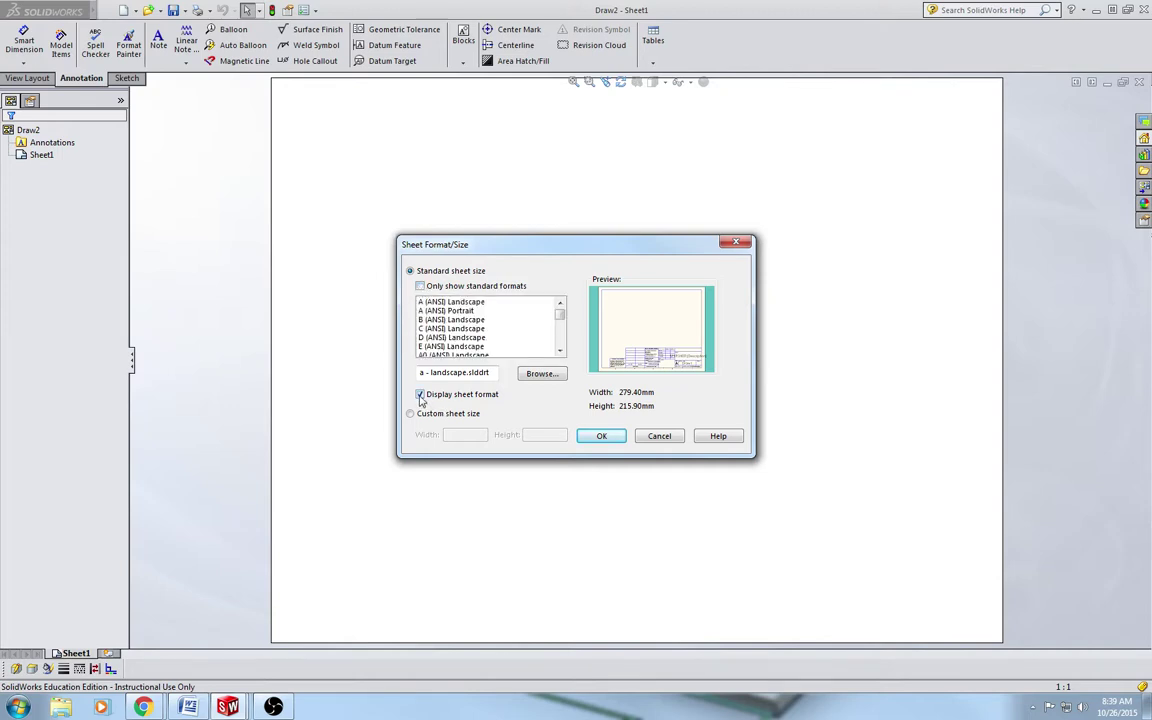
pyautogui.click(420, 286)
pyautogui.click(436, 302)
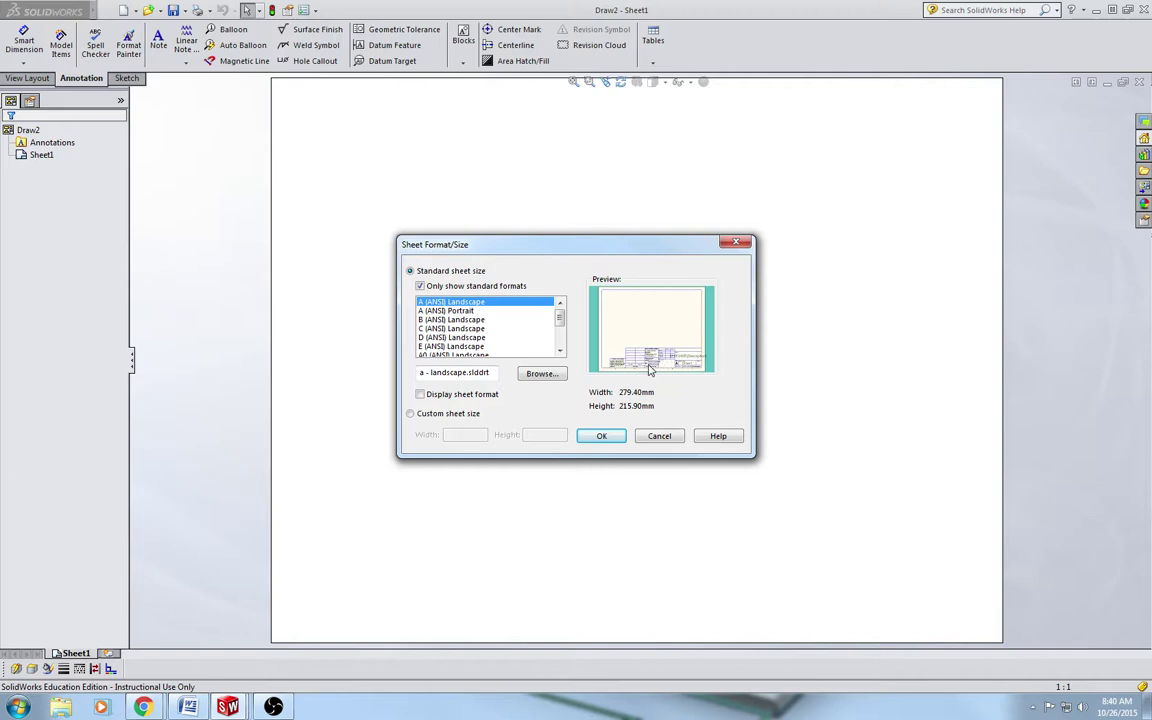
pyautogui.click(602, 436)
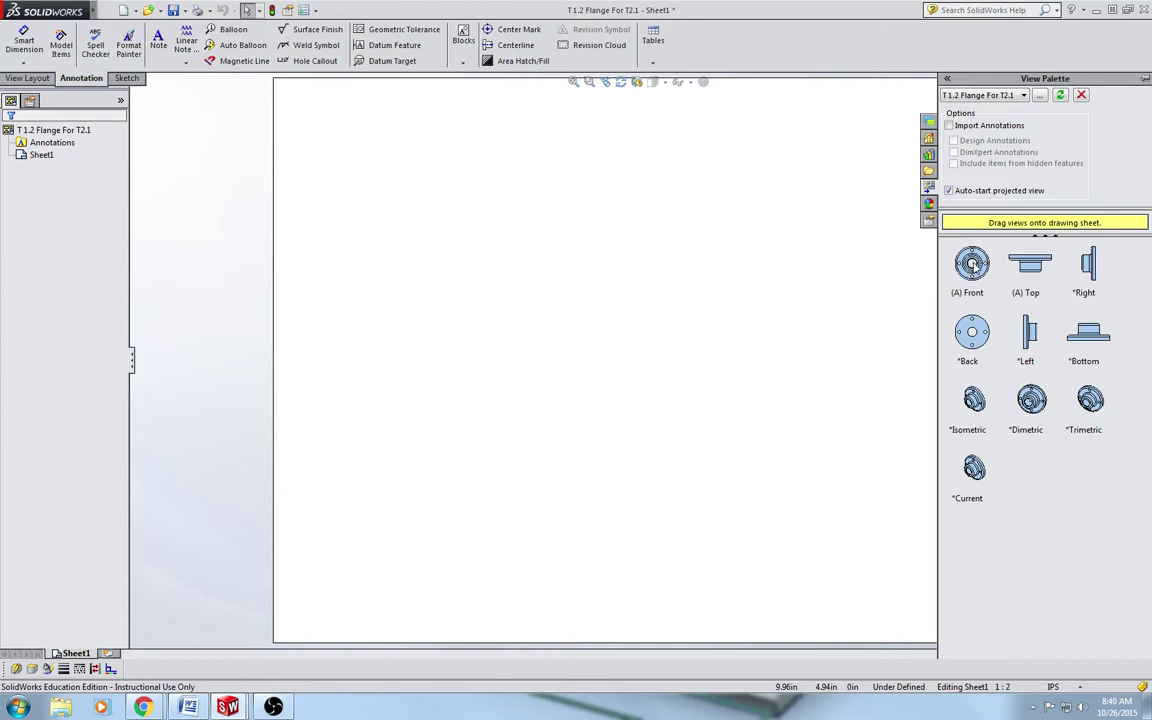
# Step: Place the flange's front view in the lower part of the sheet and project the top view directly above it
pyautogui.moveTo(970, 262); pyautogui.dragTo(505, 471)
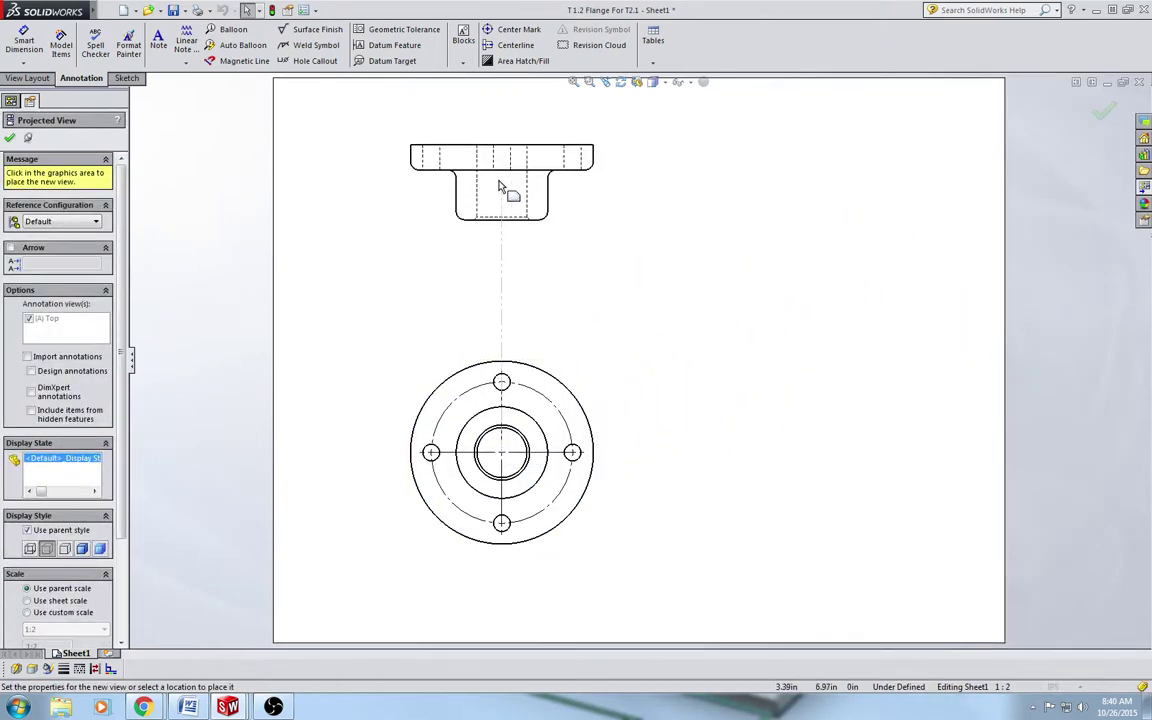
pyautogui.click(500, 193)
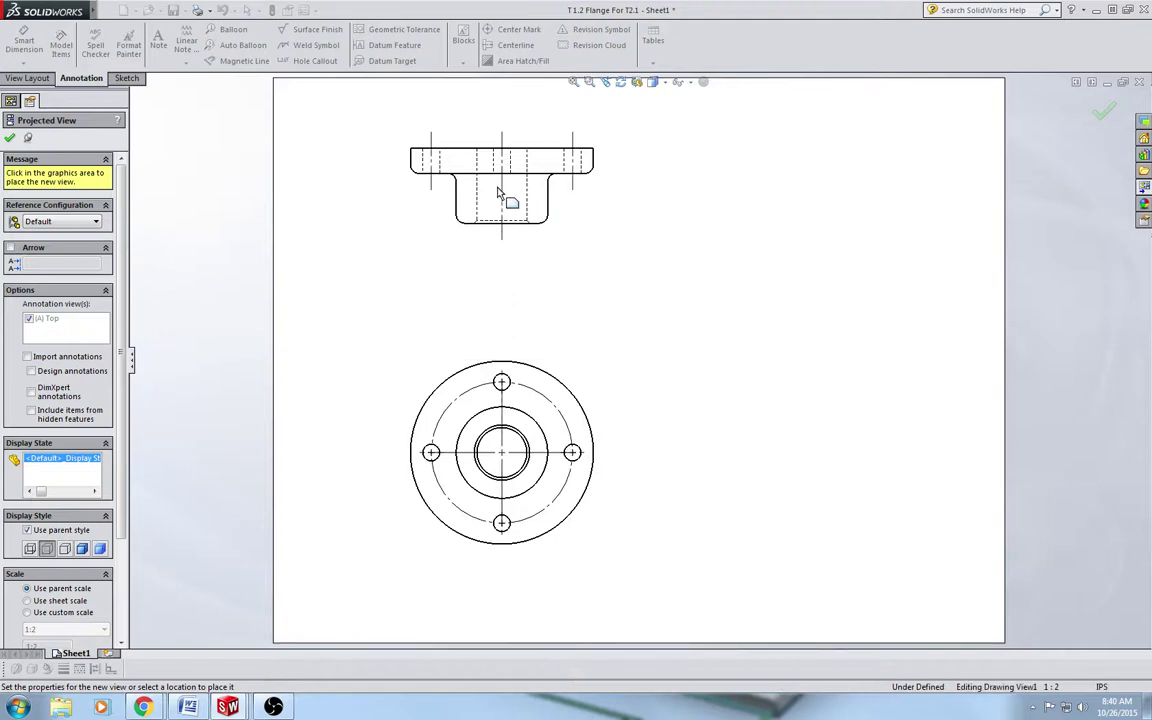
pyautogui.click(502, 193)
pyautogui.press('Escape')
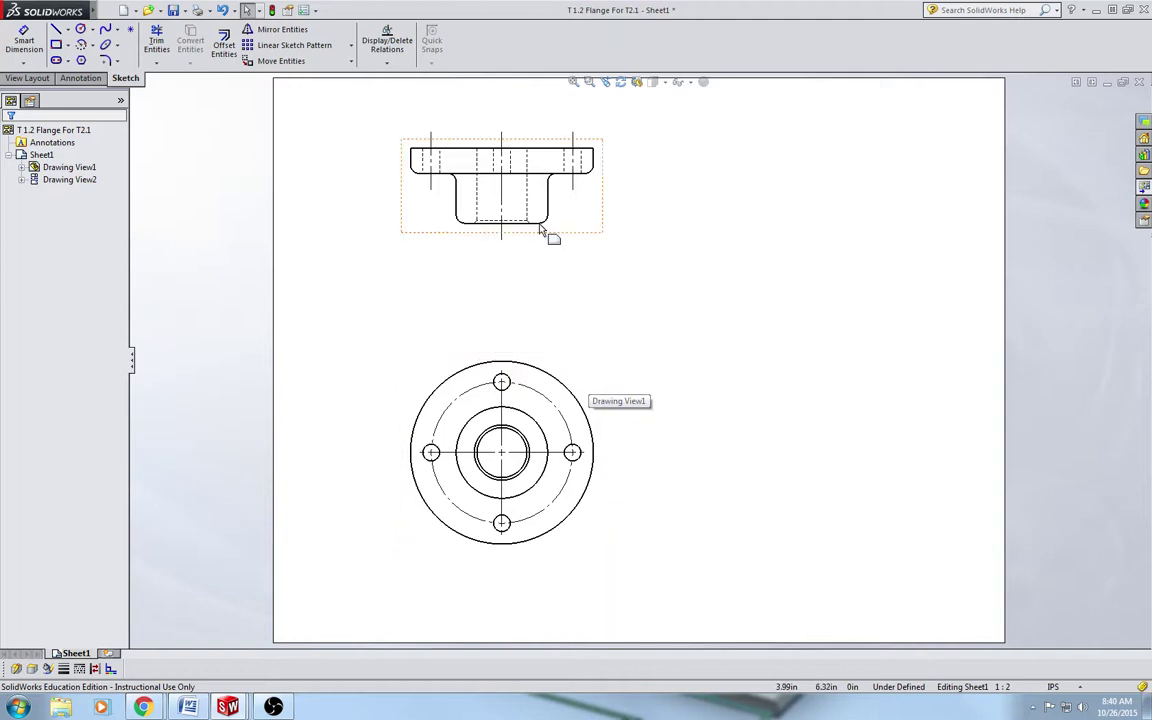
pyautogui.click(419, 279)
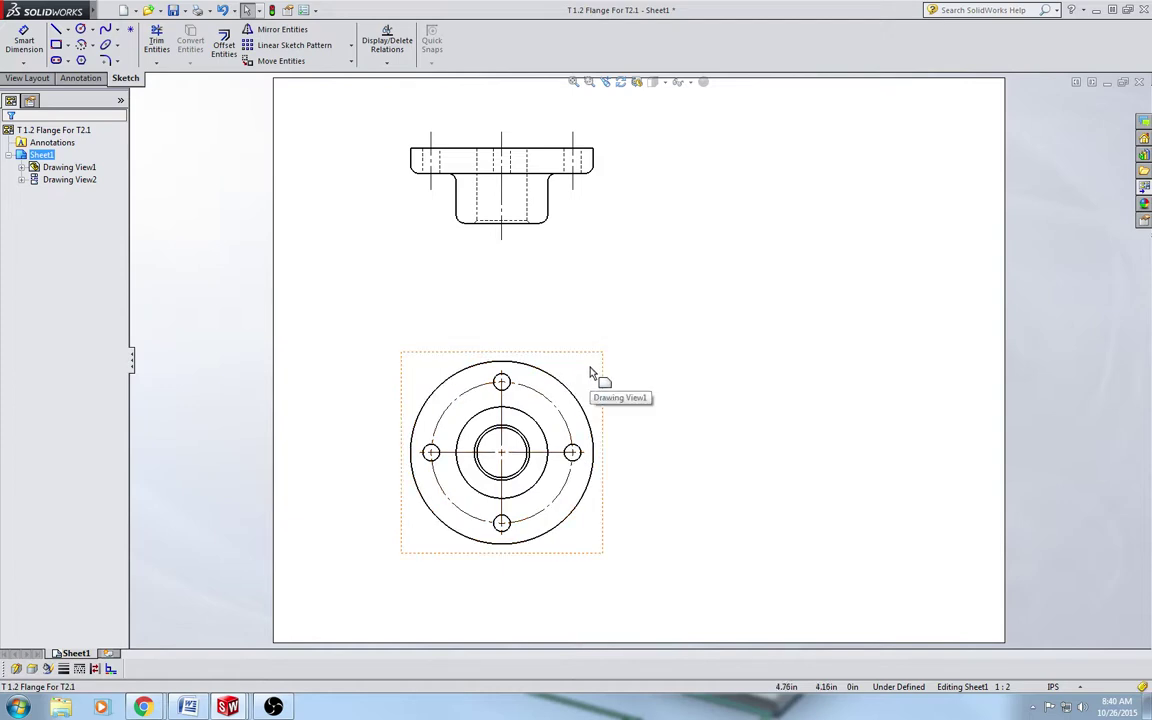
# Step: Insert the model dimensions from the entire model into all drawing views using Model Items
pyautogui.click(82, 79)
pyautogui.click(61, 47)
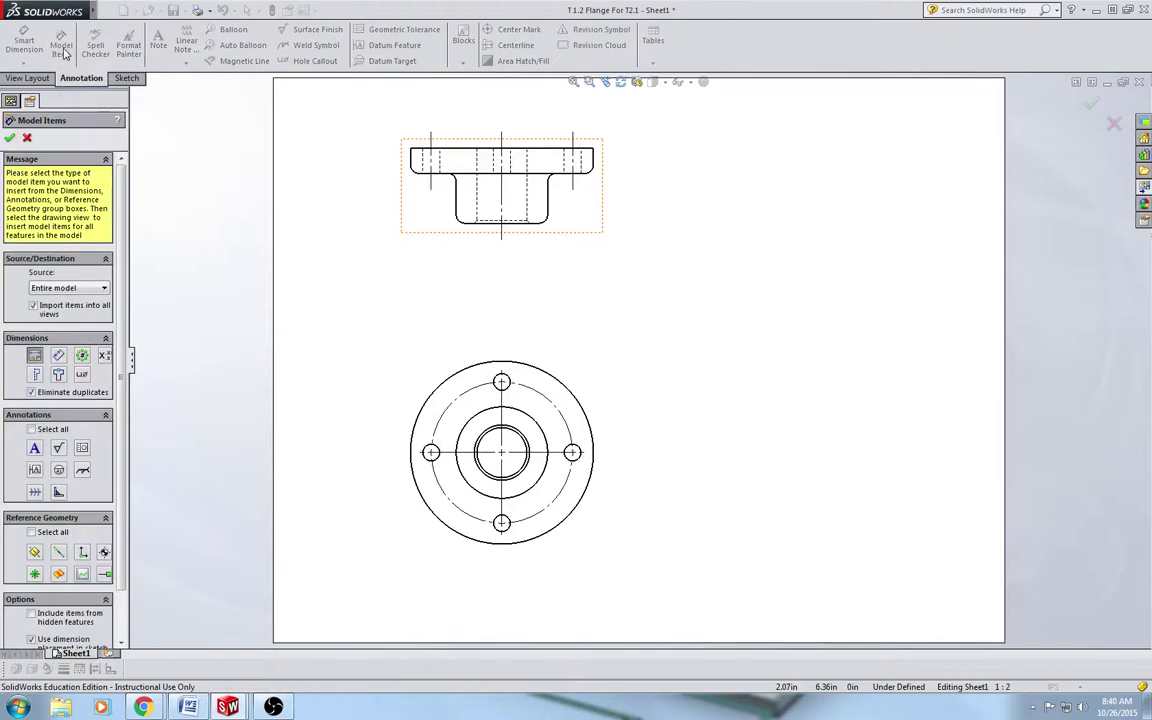
pyautogui.click(67, 289)
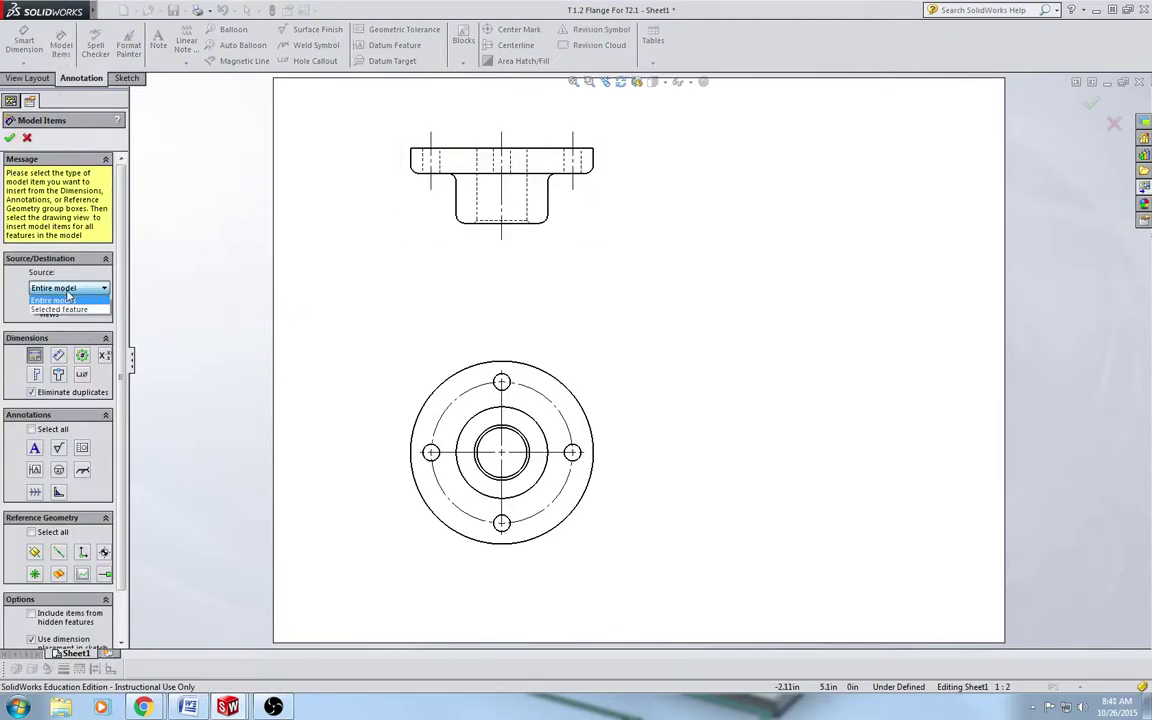
pyautogui.click(74, 284)
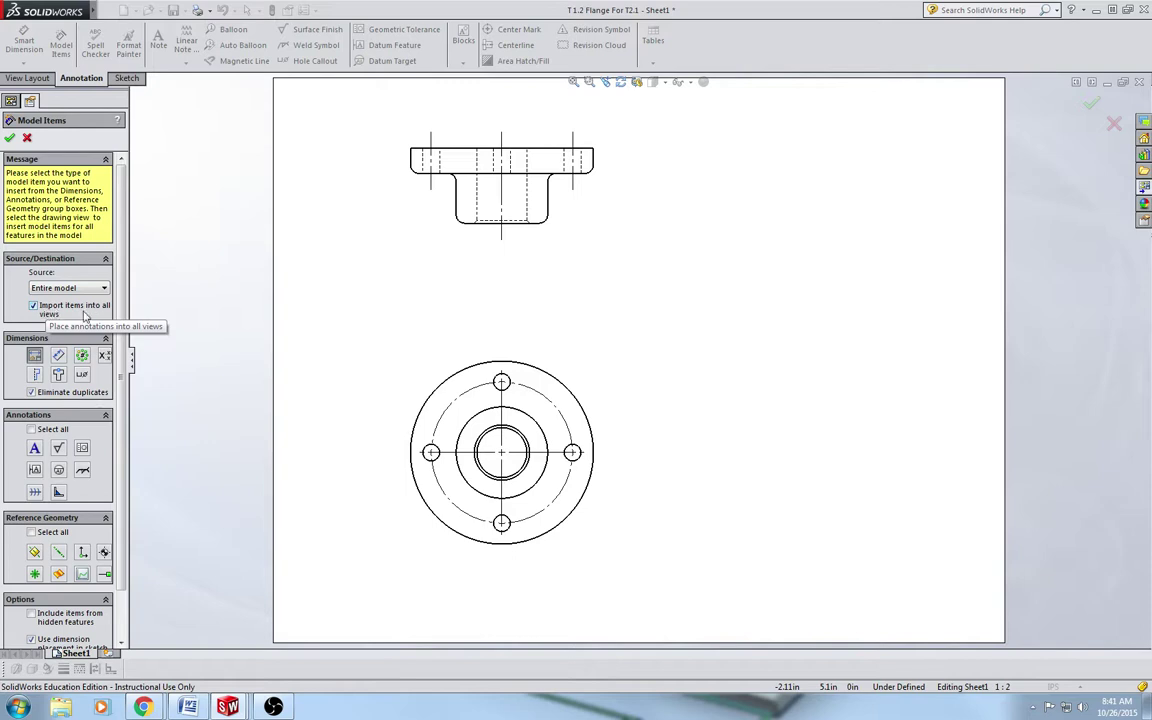
pyautogui.click(9, 137)
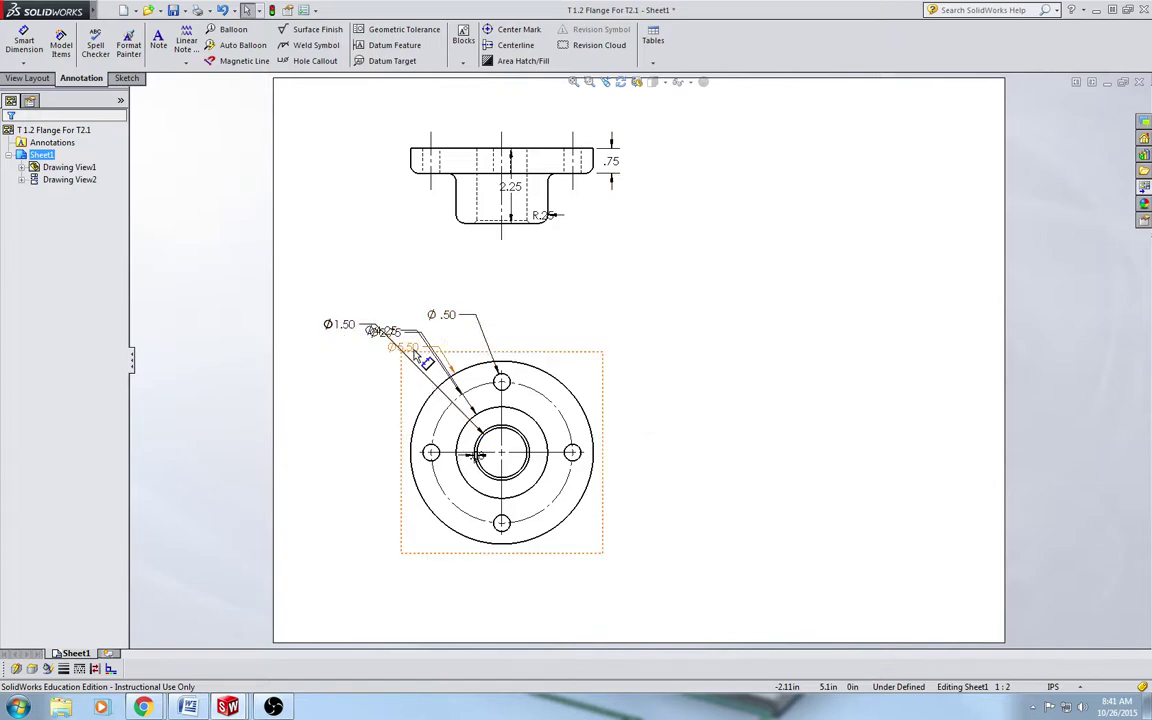
# Step: Spread the Ø5.50, Ø.50, Ø2.75 and Ø4.25 dimensions above and to the right of the front view
pyautogui.moveTo(420, 352); pyautogui.dragTo(585, 290)
pyautogui.moveTo(520, 318); pyautogui.dragTo(622, 335)
pyautogui.moveTo(384, 330); pyautogui.dragTo(660, 392)
pyautogui.moveTo(440, 348); pyautogui.dragTo(684, 495)
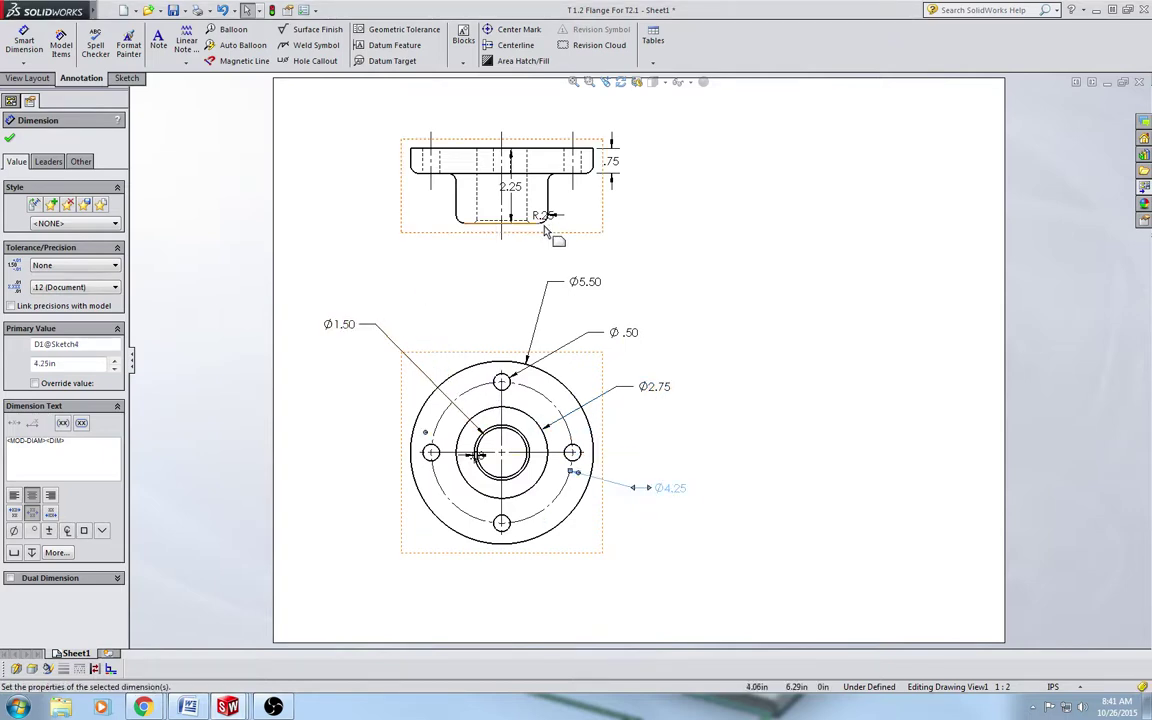
# Step: Move the R.25 and 2.25 dimensions clear of the top view, and the chamfer's .08 dimension below the front view
pyautogui.moveTo(541, 216); pyautogui.dragTo(556, 246)
pyautogui.moveTo(519, 197); pyautogui.dragTo(676, 183)
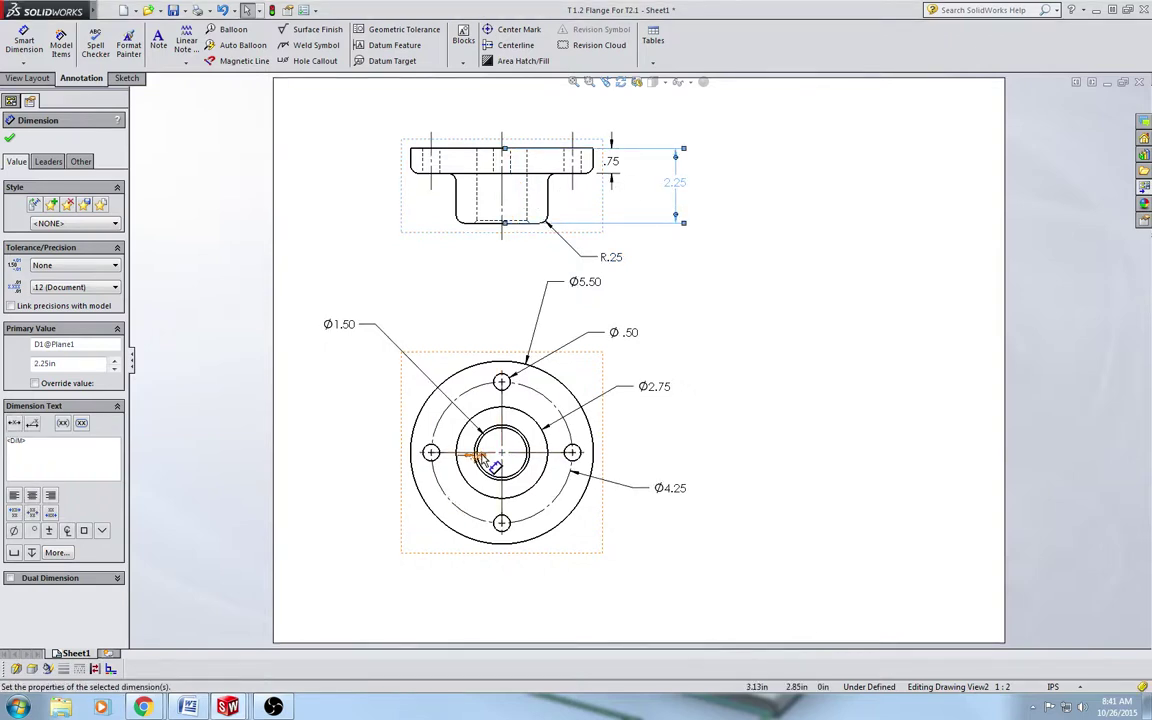
pyautogui.moveTo(478, 455); pyautogui.dragTo(526, 603)
pyautogui.click(625, 599)
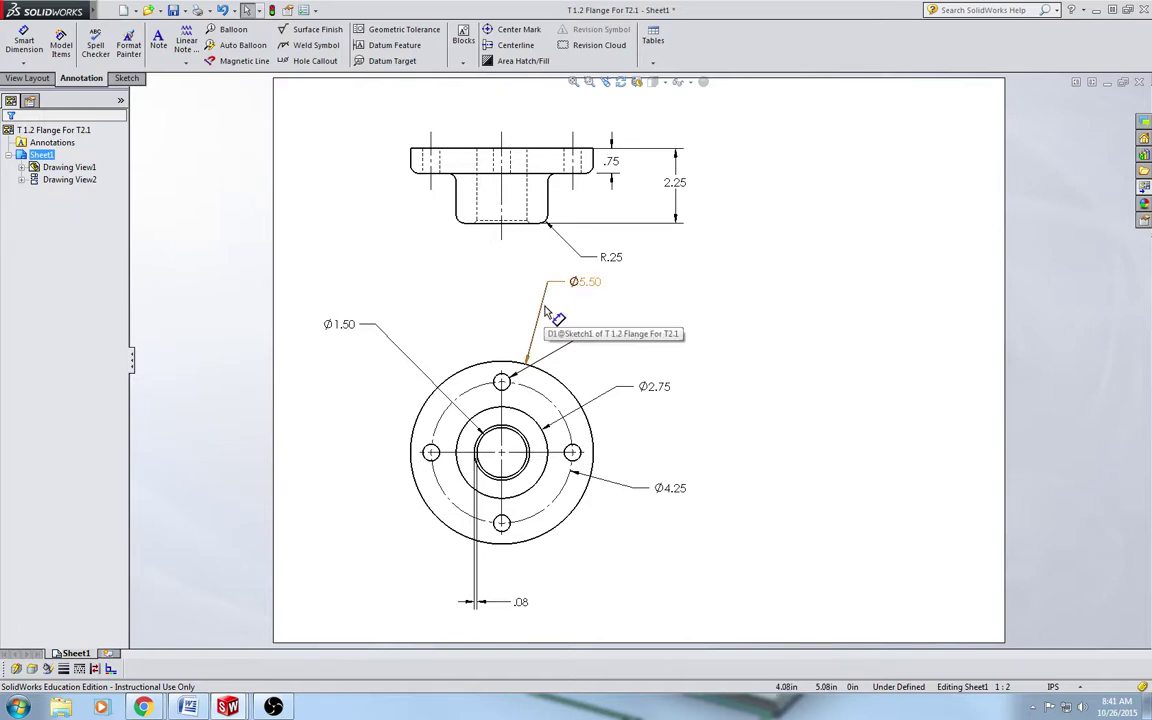
# Step: Display the Ø5.50 flange diameter as a linear dimension and move it from the front view to below the top view
pyautogui.moveTo(550, 312); pyautogui.dragTo(612, 330)
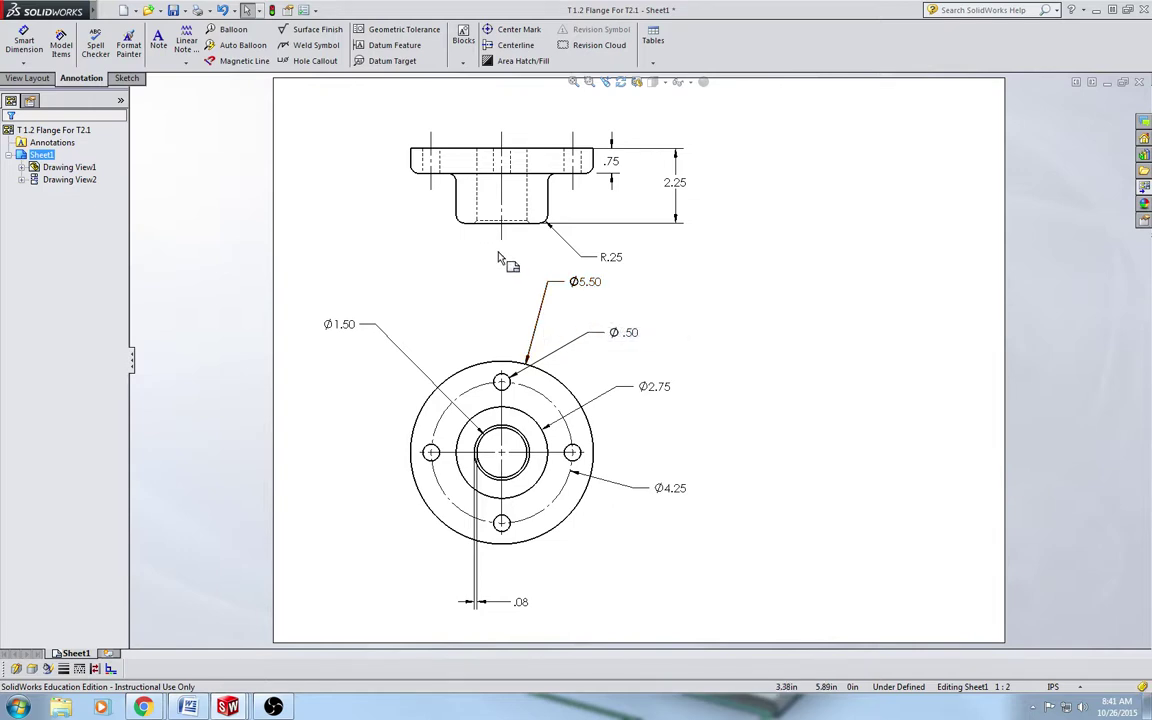
pyautogui.click(585, 286)
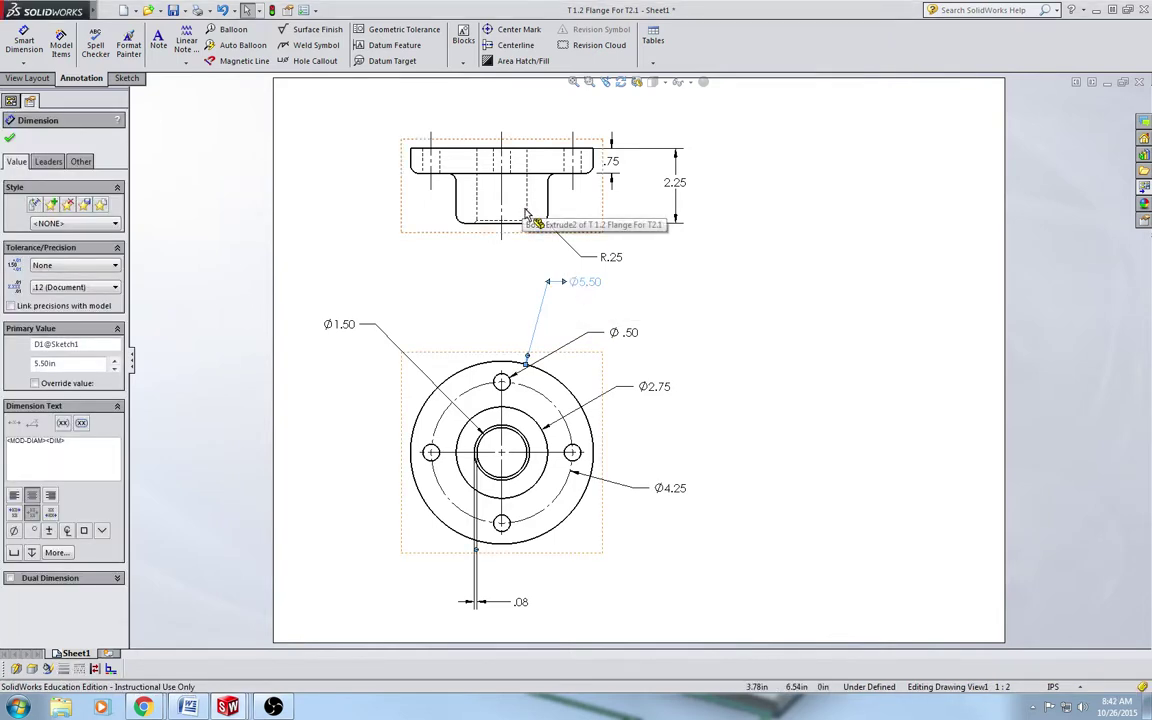
pyautogui.rightClick(588, 289)
pyautogui.moveTo(621, 419)
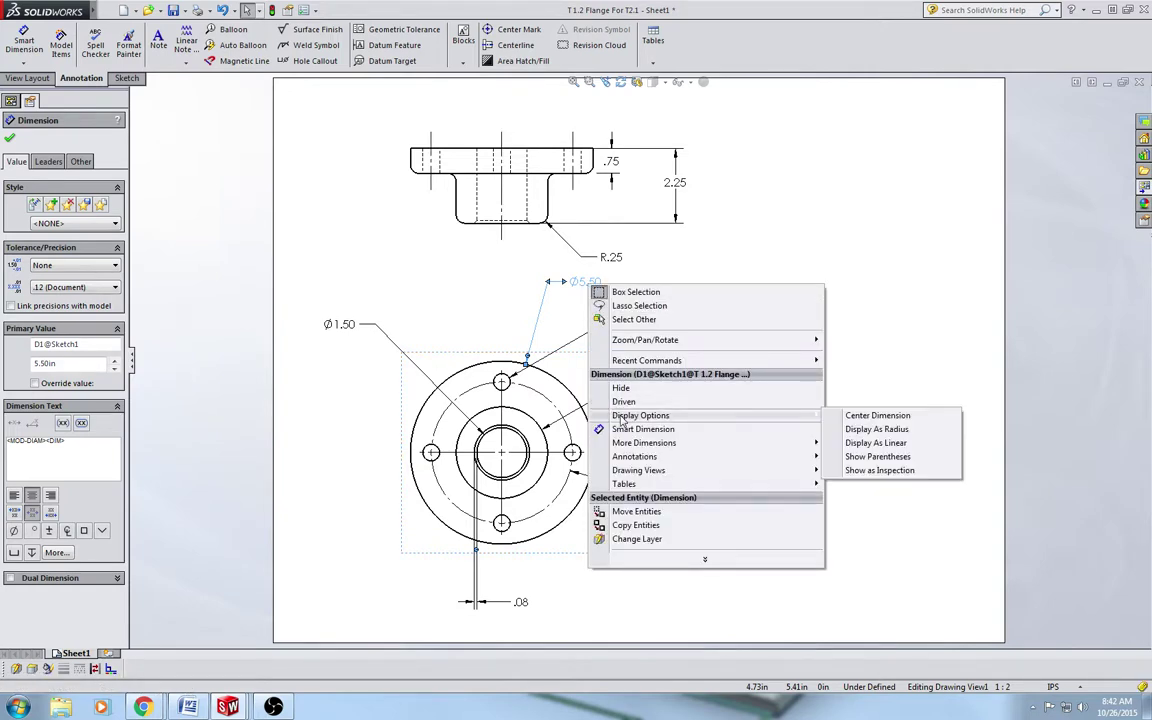
pyautogui.click(899, 444)
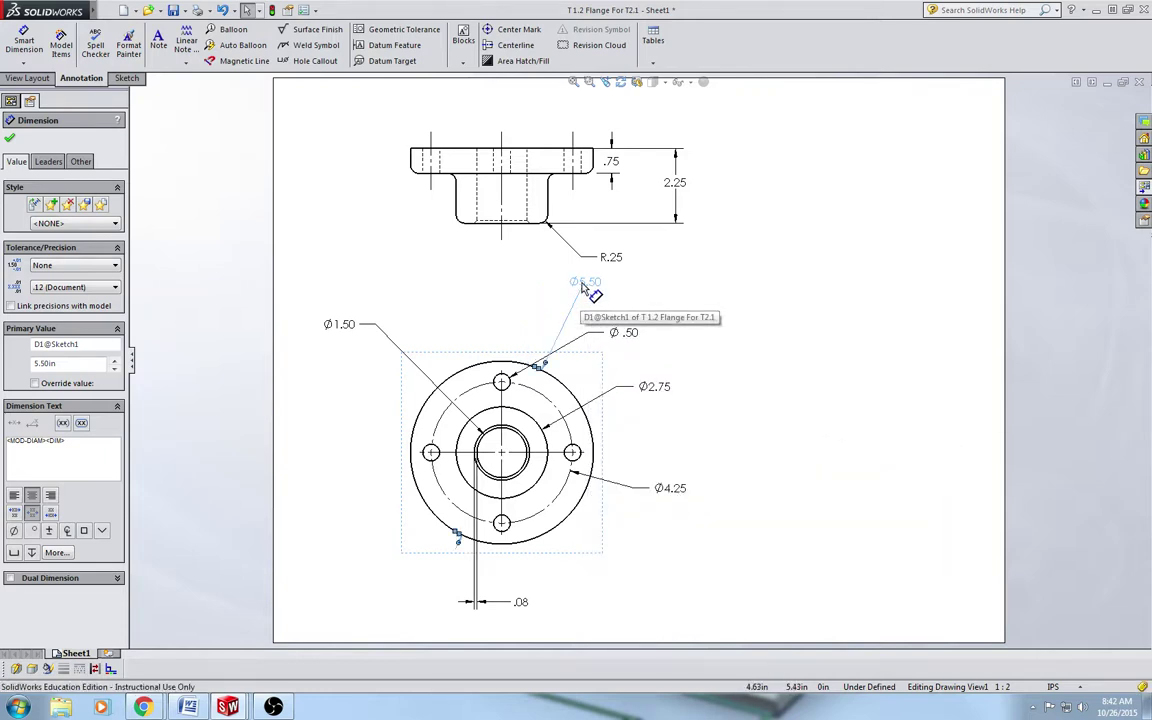
pyautogui.keyDown('shift'); pyautogui.moveTo(585, 287); pyautogui.dragTo(514, 284); pyautogui.keyUp('shift')
pyautogui.click(680, 425)
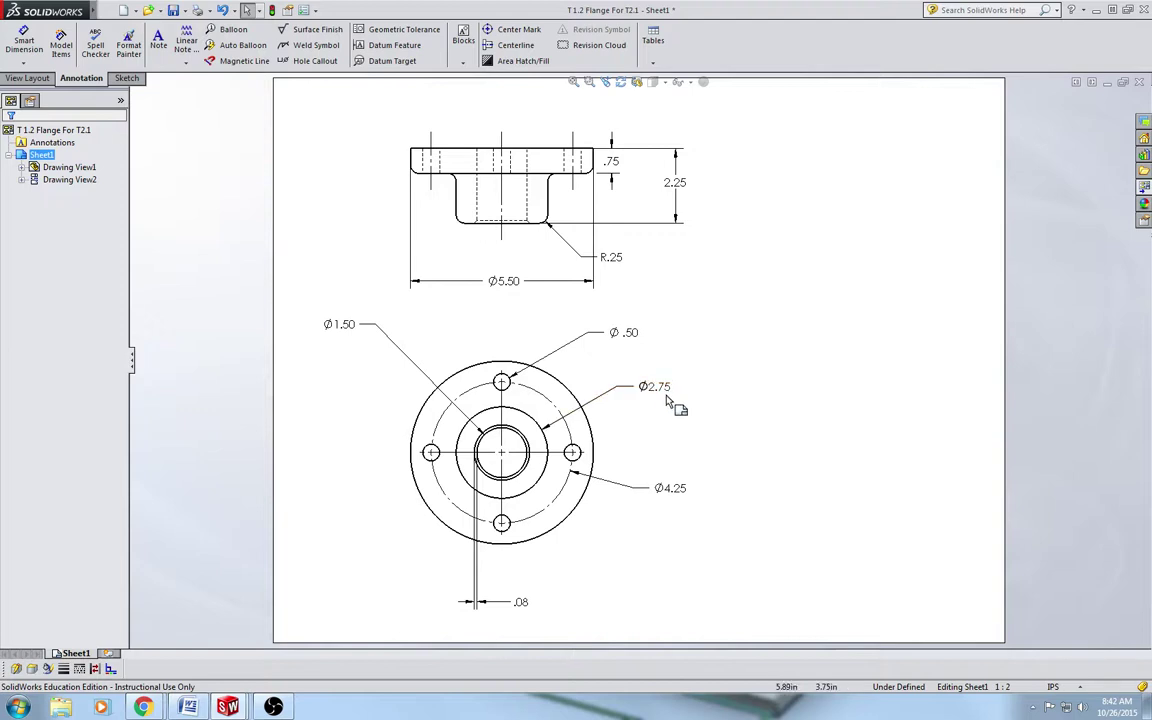
# Step: Display the Ø2.75 hub diameter as a linear dimension and move it under the top view, above the Ø5.50 dimension
pyautogui.click(654, 392)
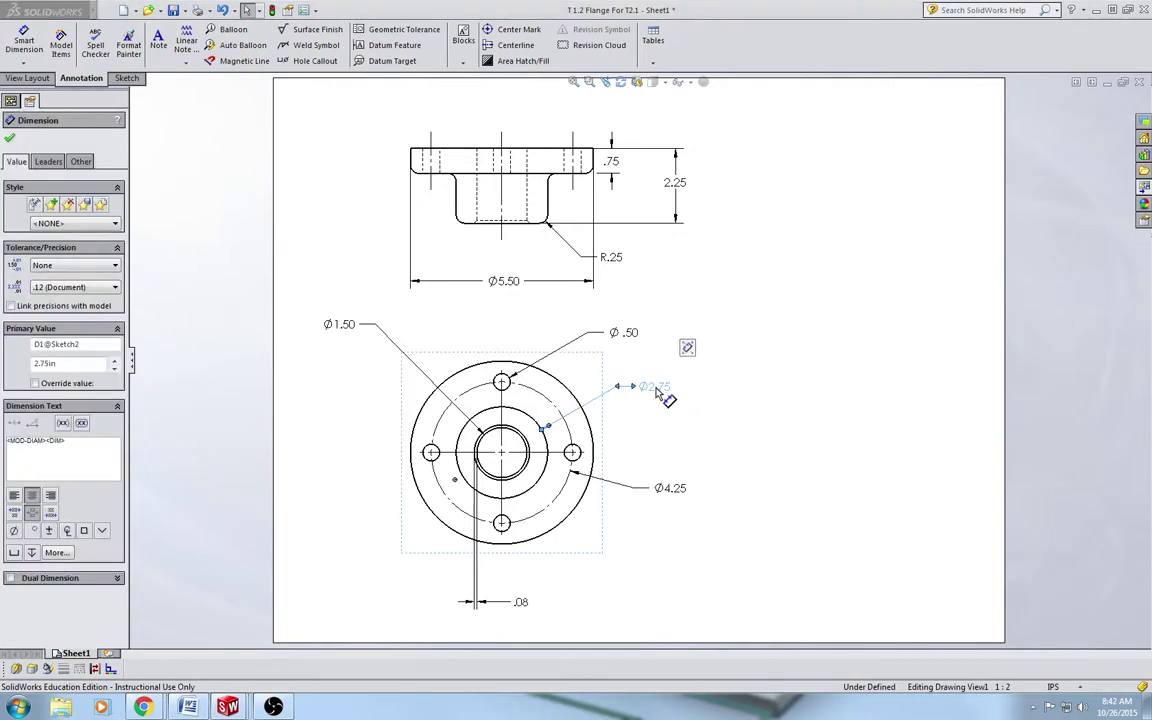
pyautogui.moveTo(660, 393); pyautogui.dragTo(446, 336)
pyautogui.rightClick(452, 337)
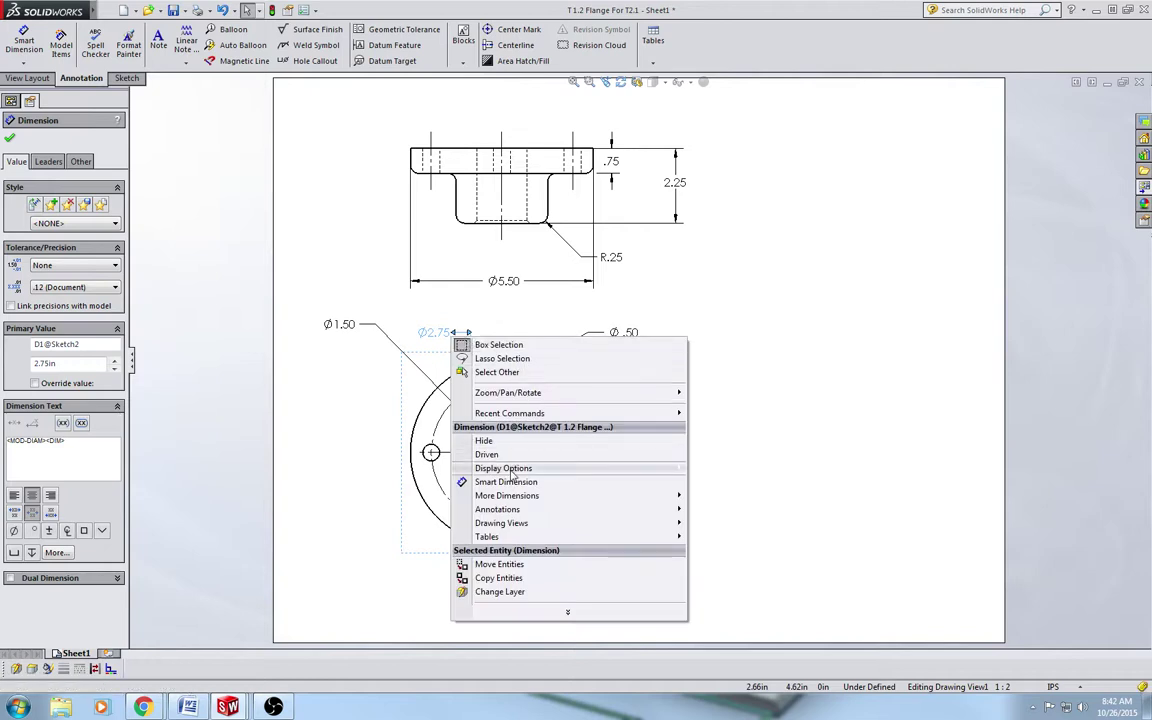
pyautogui.moveTo(516, 472)
pyautogui.click(766, 498)
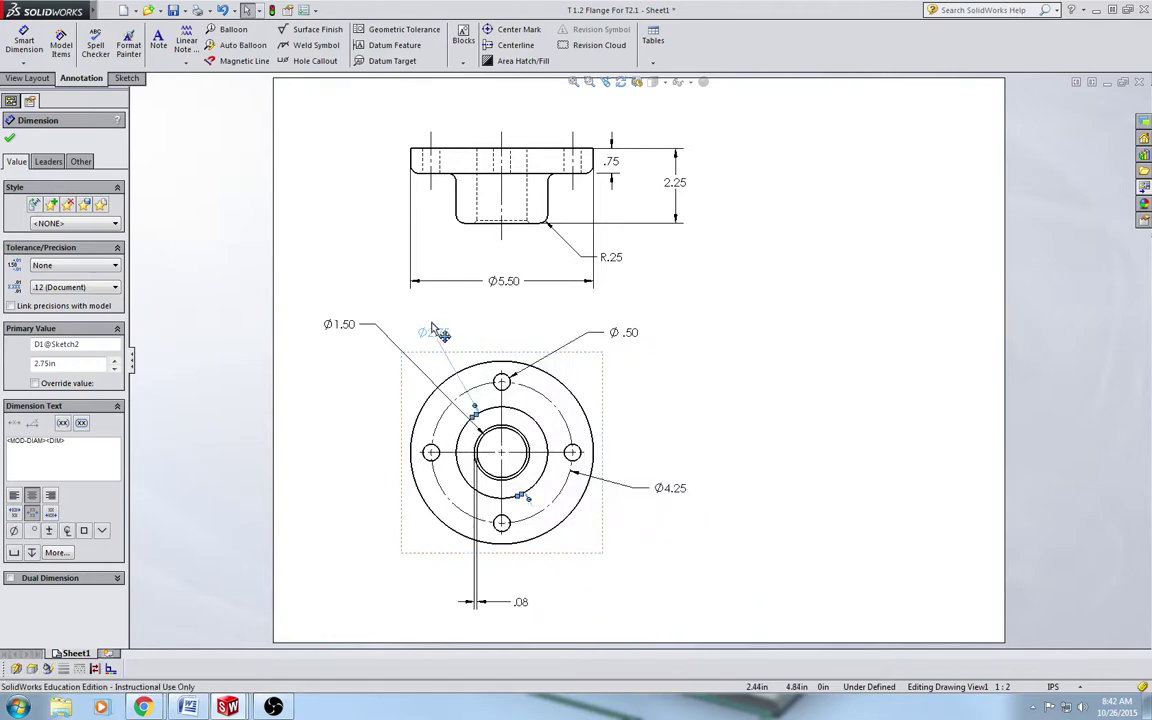
pyautogui.keyDown('shift'); pyautogui.moveTo(433, 341); pyautogui.dragTo(506, 260); pyautogui.keyUp('shift')
pyautogui.click(777, 386)
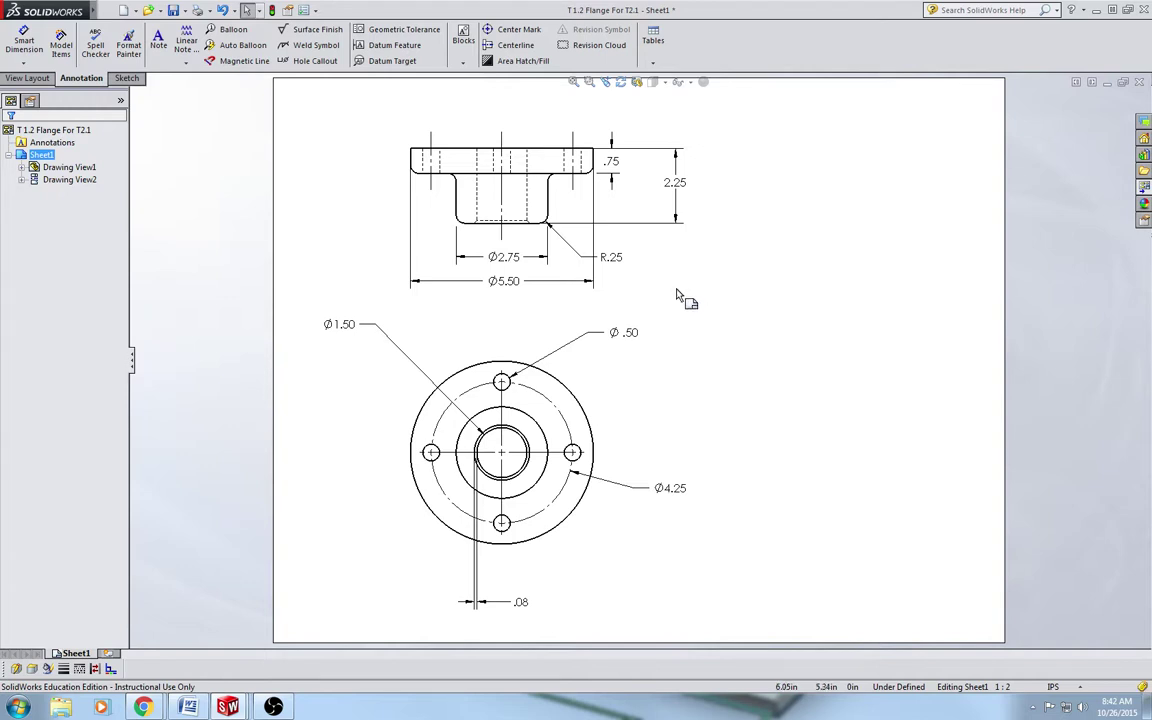
# Step: Delete the R.25 fillet dimension and reposition the .75 and 2.25 height dimensions beside the top view
pyautogui.click(620, 264)
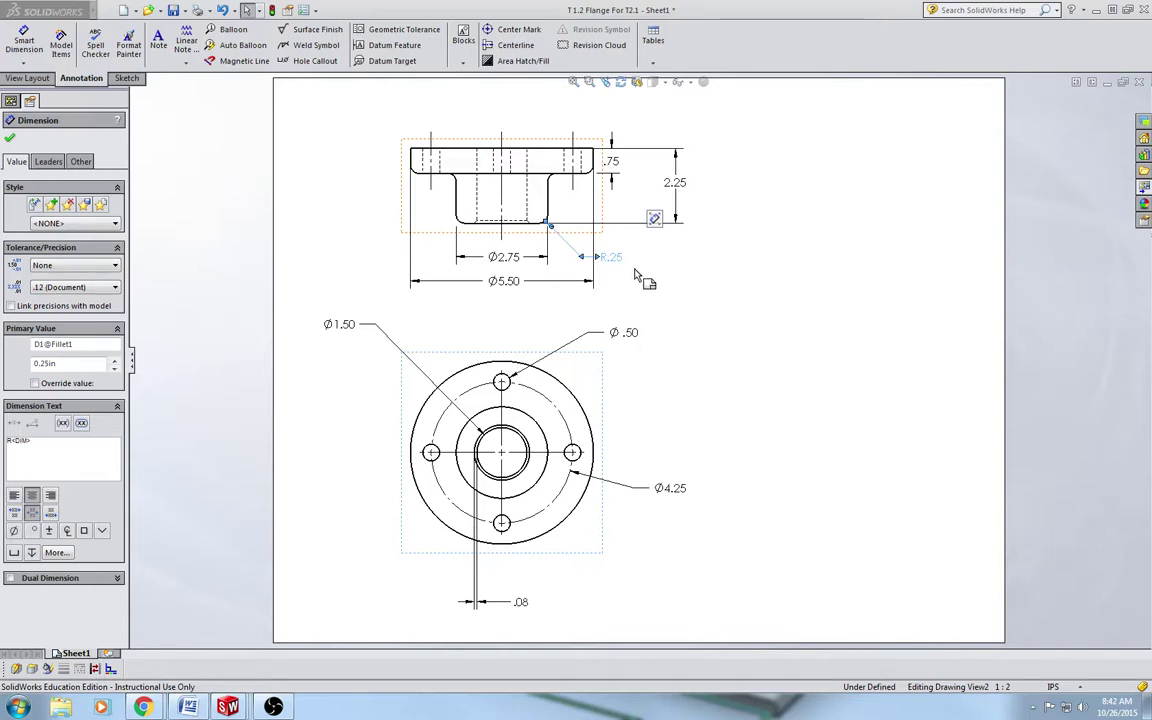
pyautogui.press('Delete')
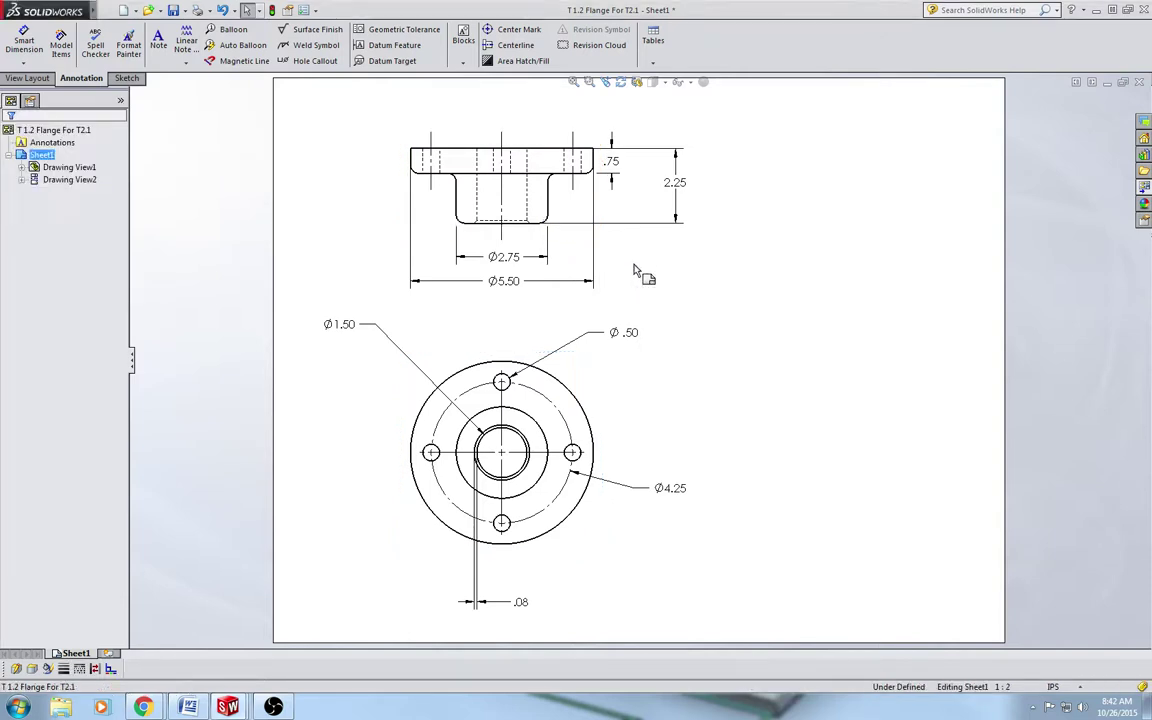
pyautogui.moveTo(617, 167); pyautogui.dragTo(625, 140)
pyautogui.moveTo(676, 184); pyautogui.dragTo(653, 212)
pyautogui.press('Escape')
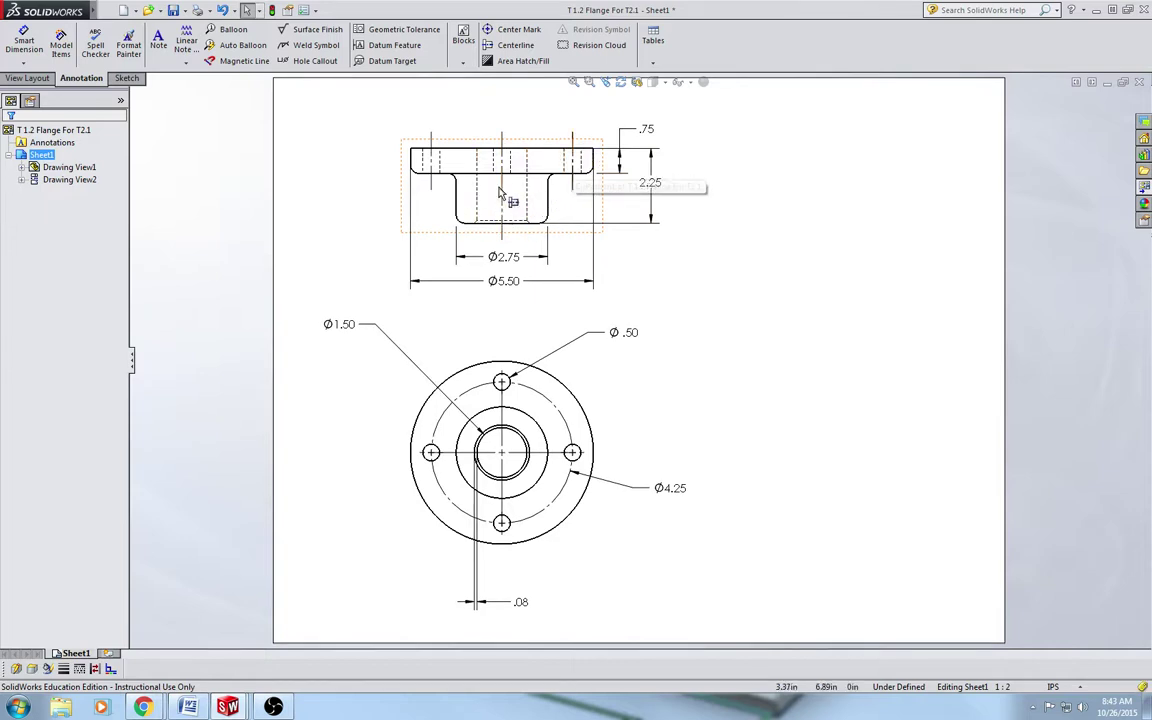
pyautogui.click(432, 160)
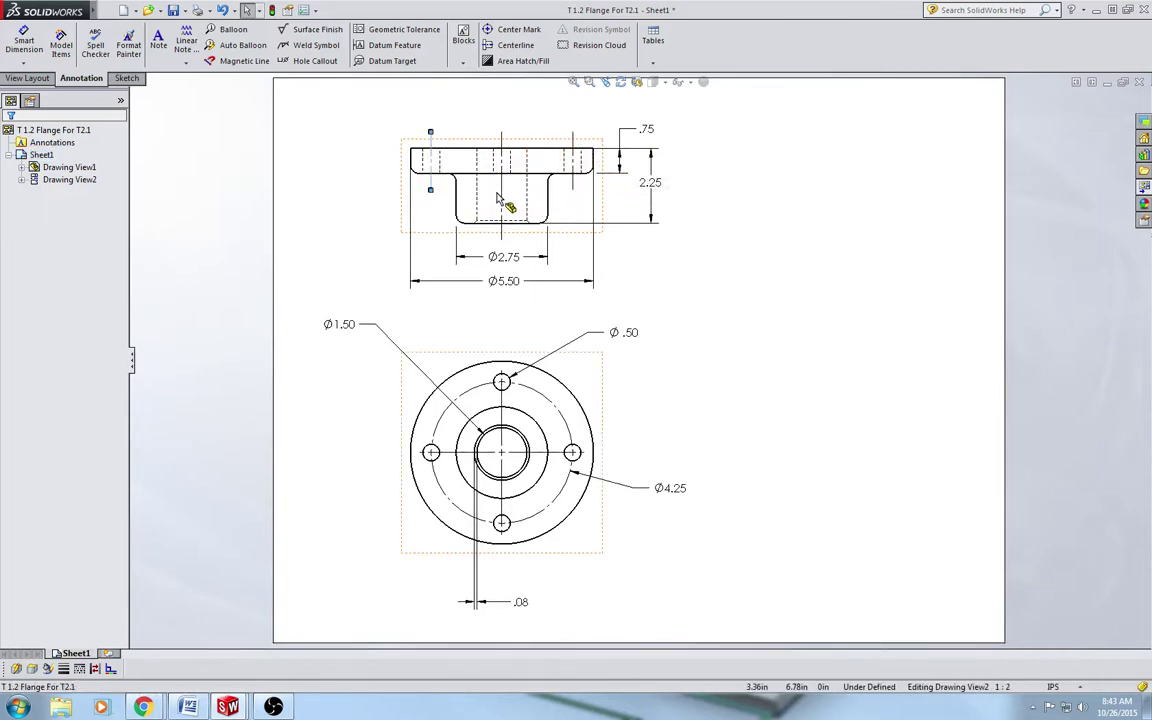
pyautogui.click(370, 230)
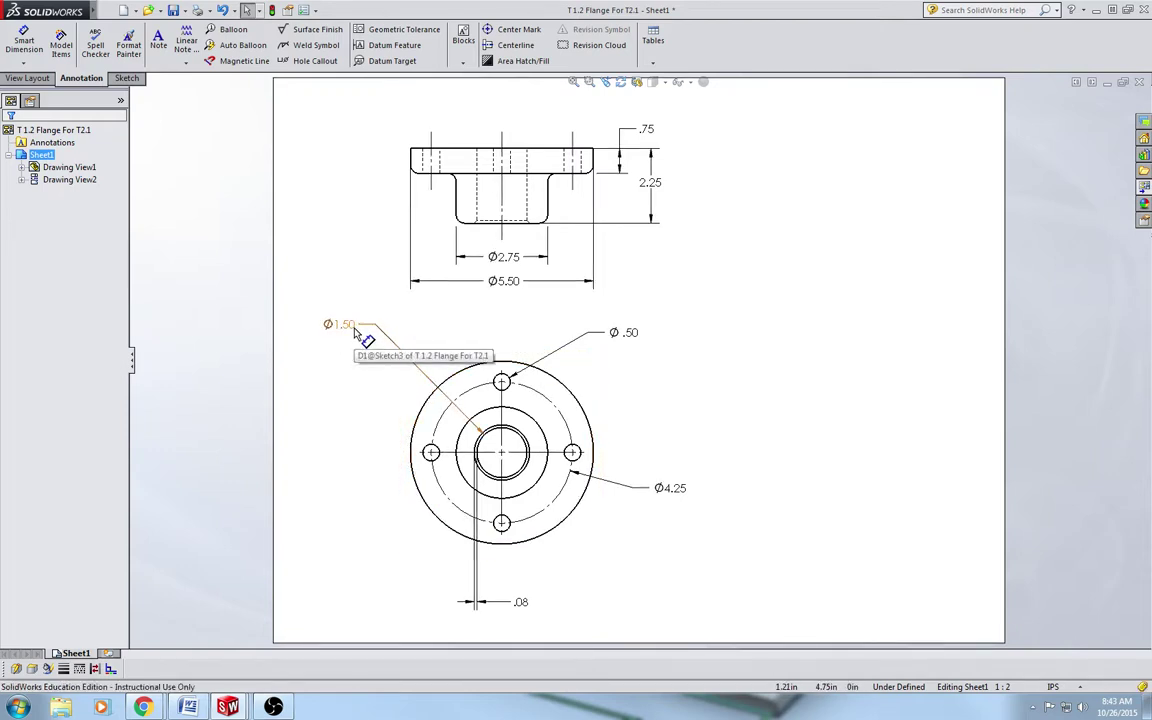
# Step: Give the Ø1.50 bore dimension a bilateral tolerance and set its precision to three decimal places (.123)
pyautogui.click(355, 330)
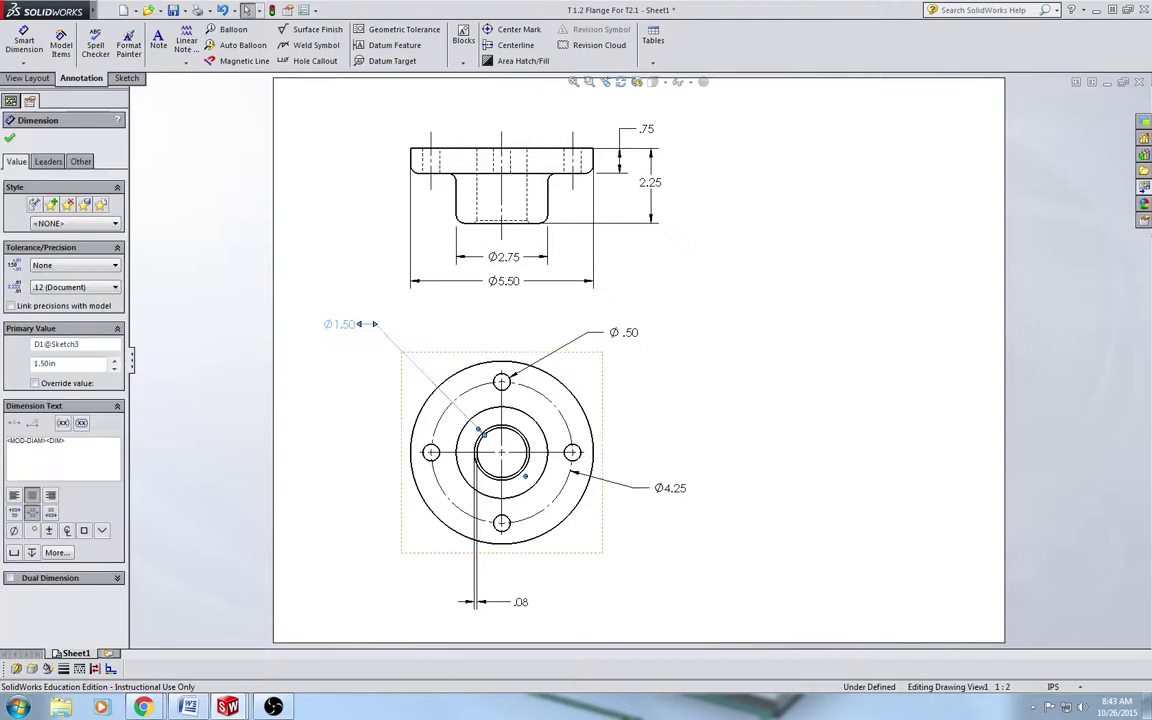
pyautogui.click(91, 266)
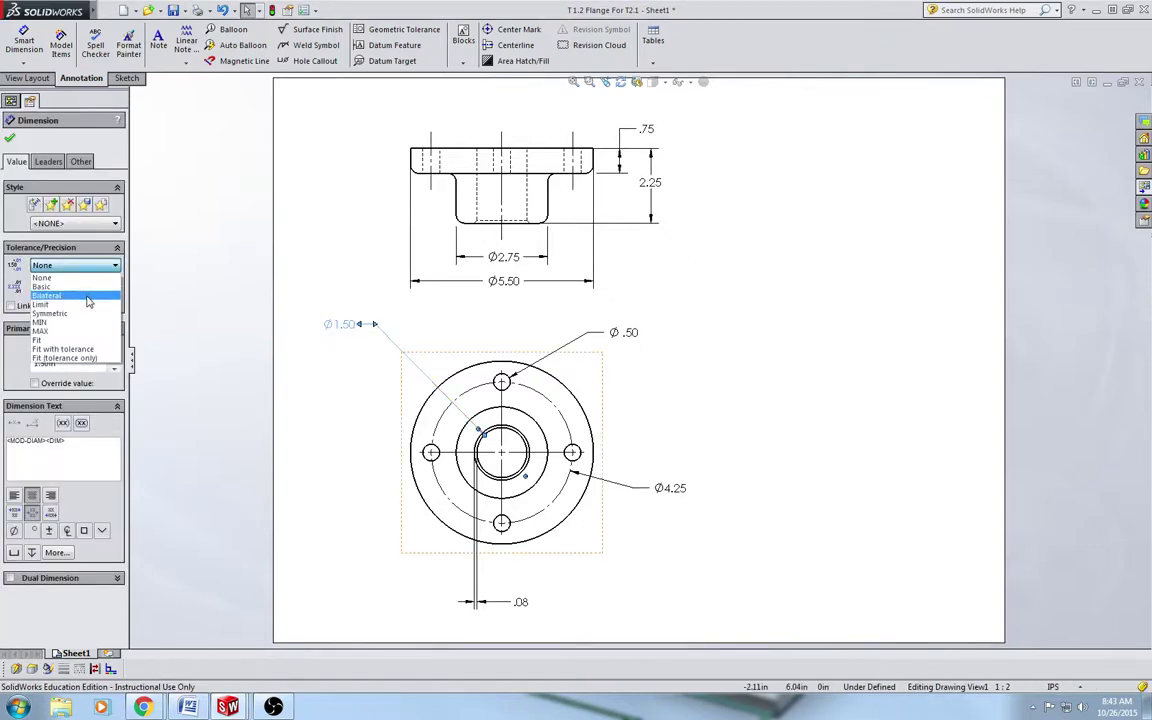
pyautogui.click(88, 297)
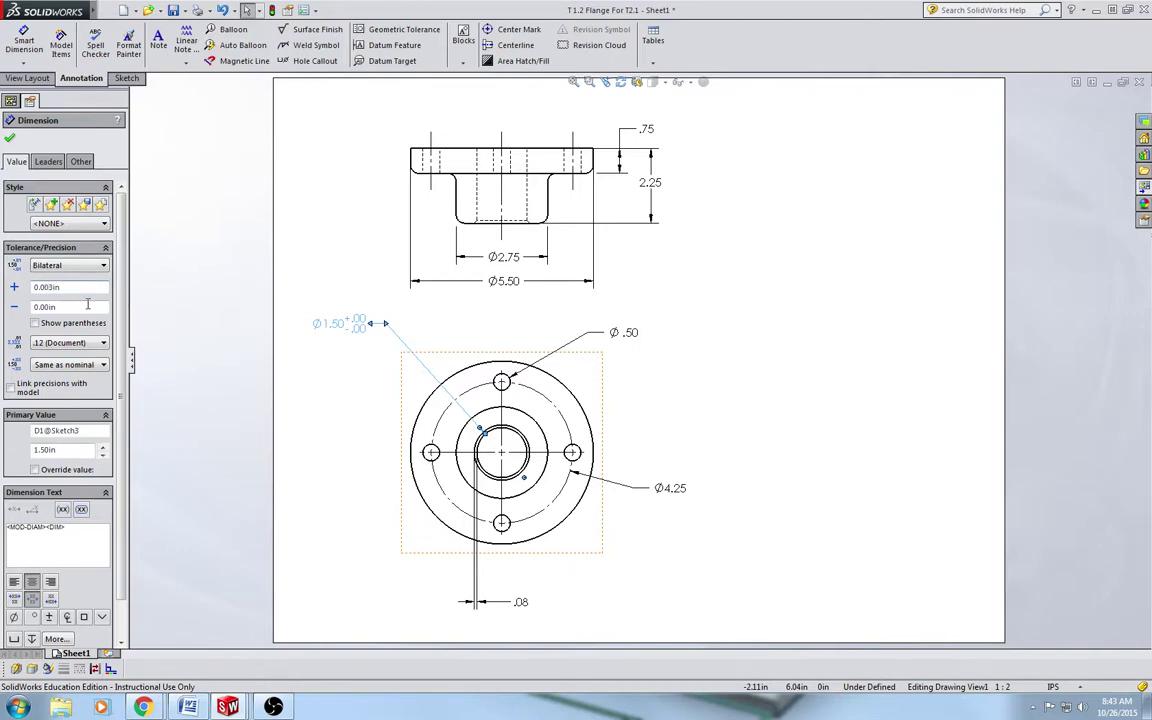
pyautogui.click(82, 345)
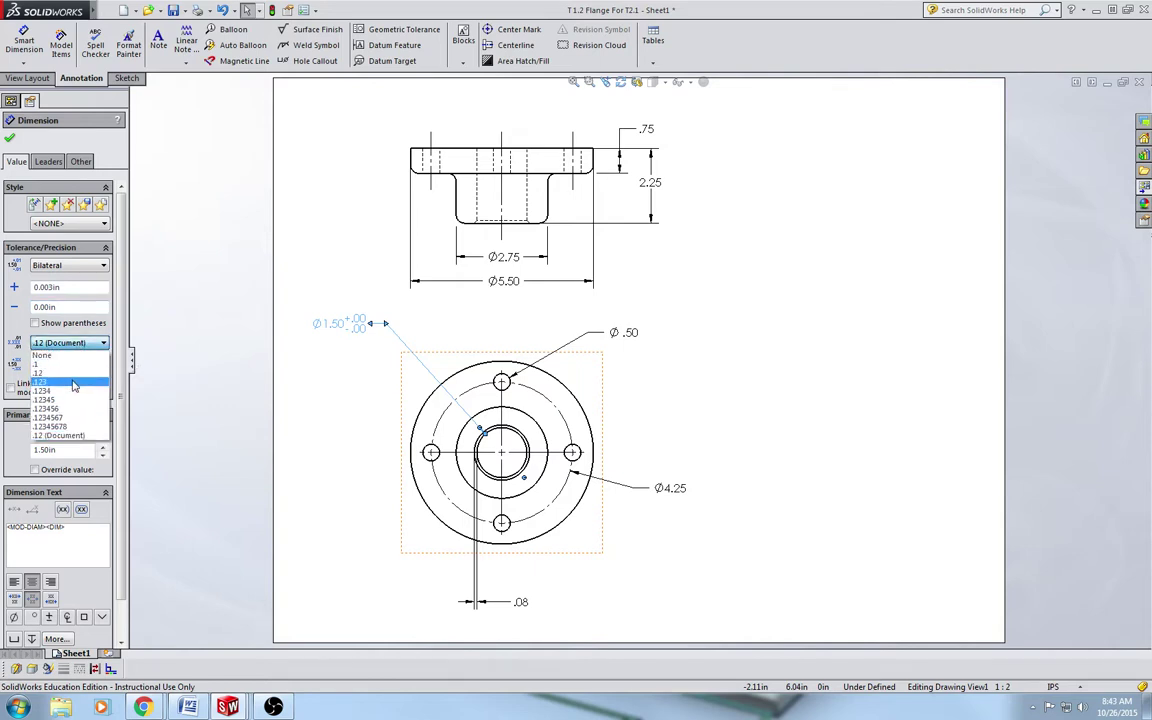
pyautogui.click(73, 383)
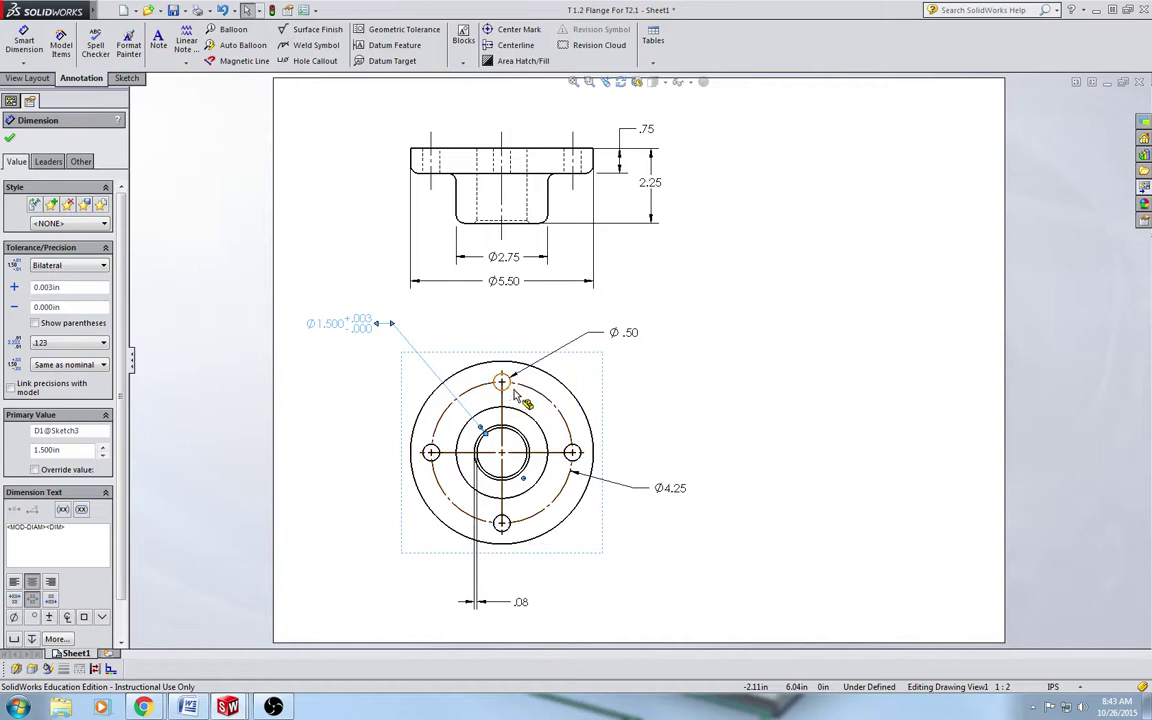
# Step: Add the prefix 4X to the Ø.50 hole dimension in the front view
pyautogui.click(624, 340)
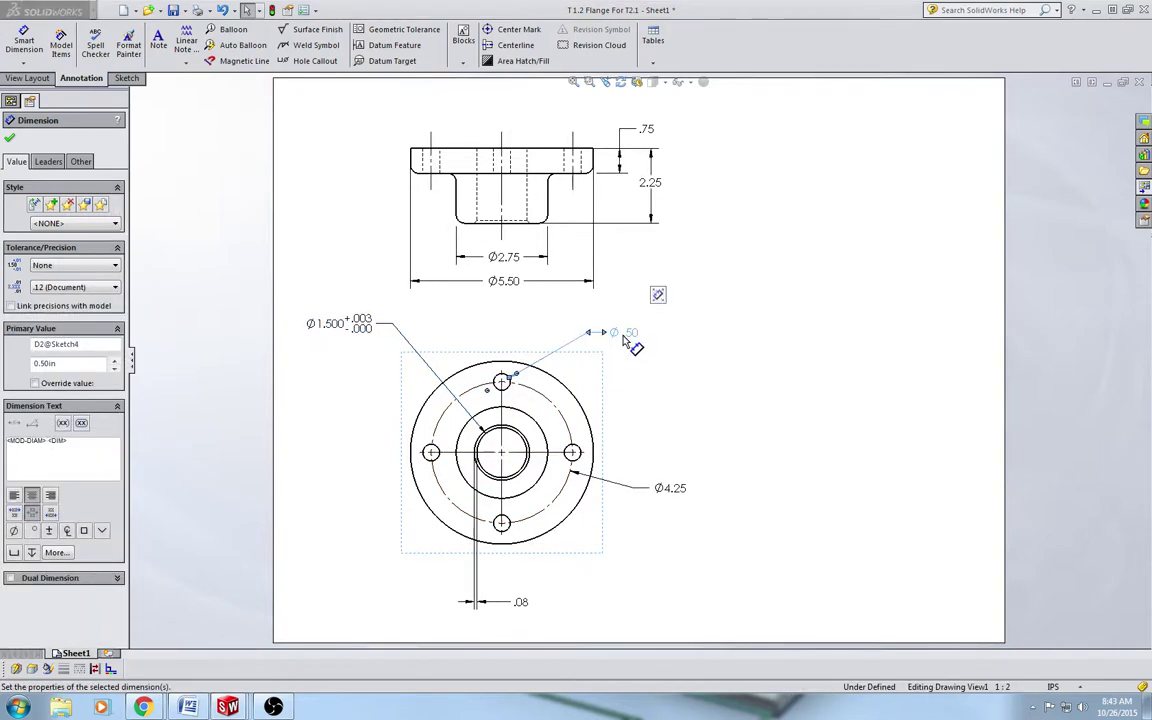
pyautogui.moveTo(658, 295)
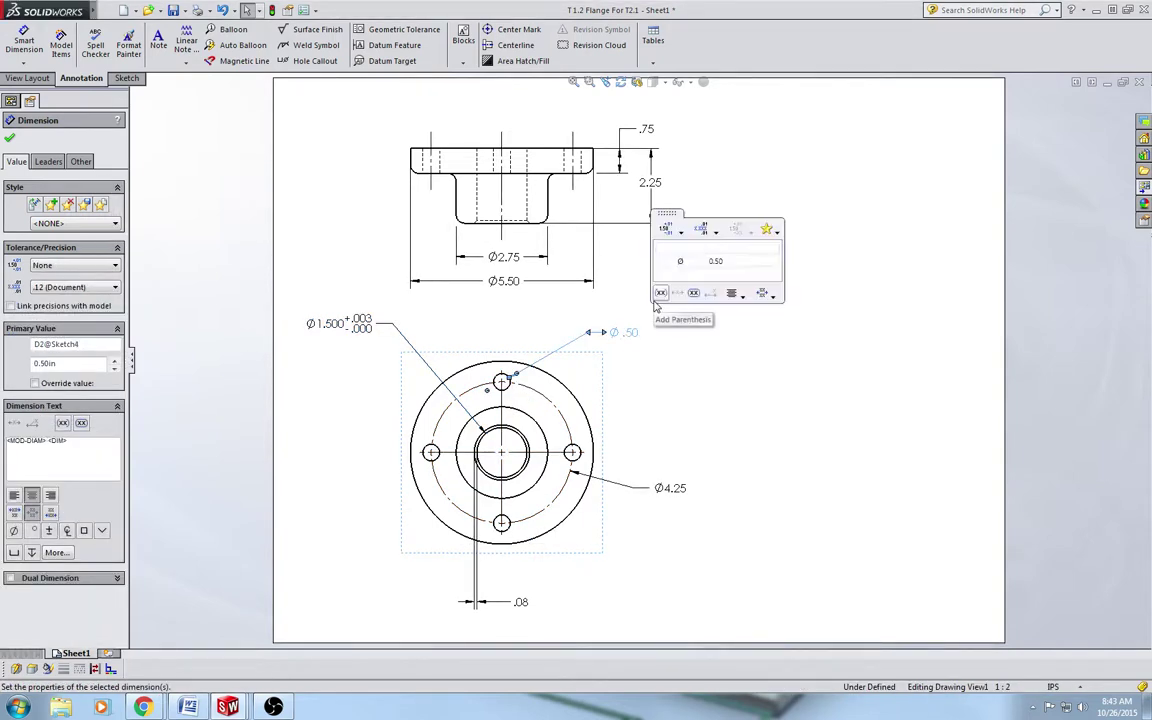
pyautogui.click(677, 260)
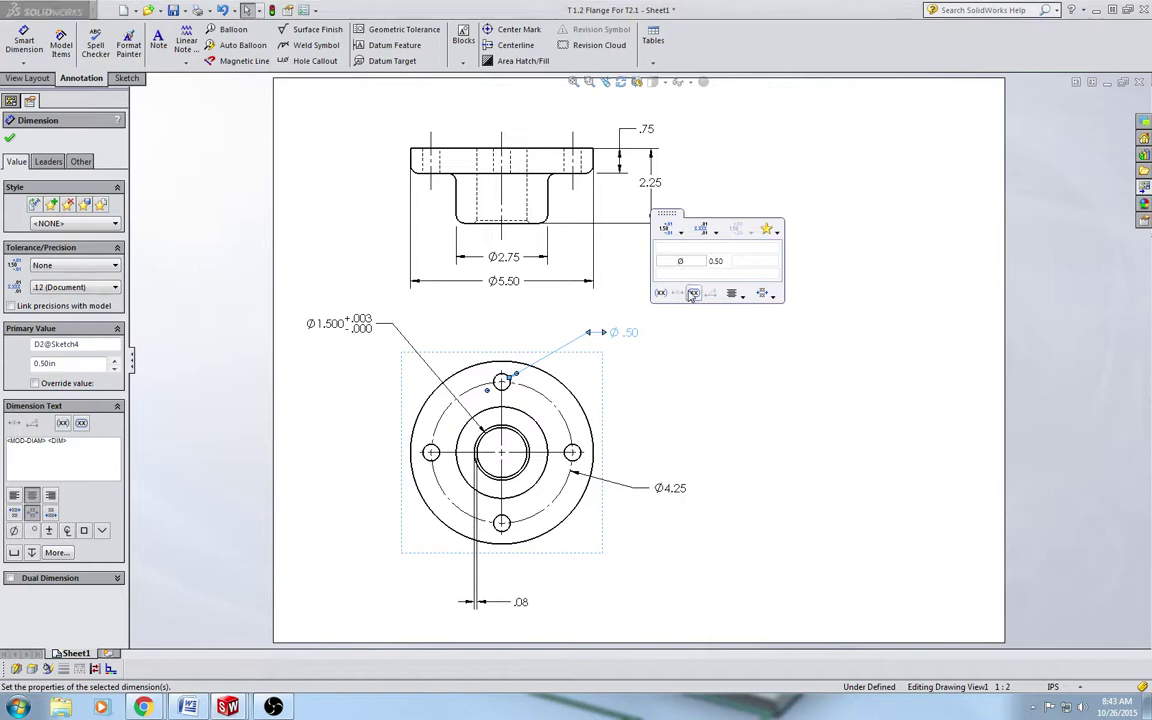
pyautogui.write('4')
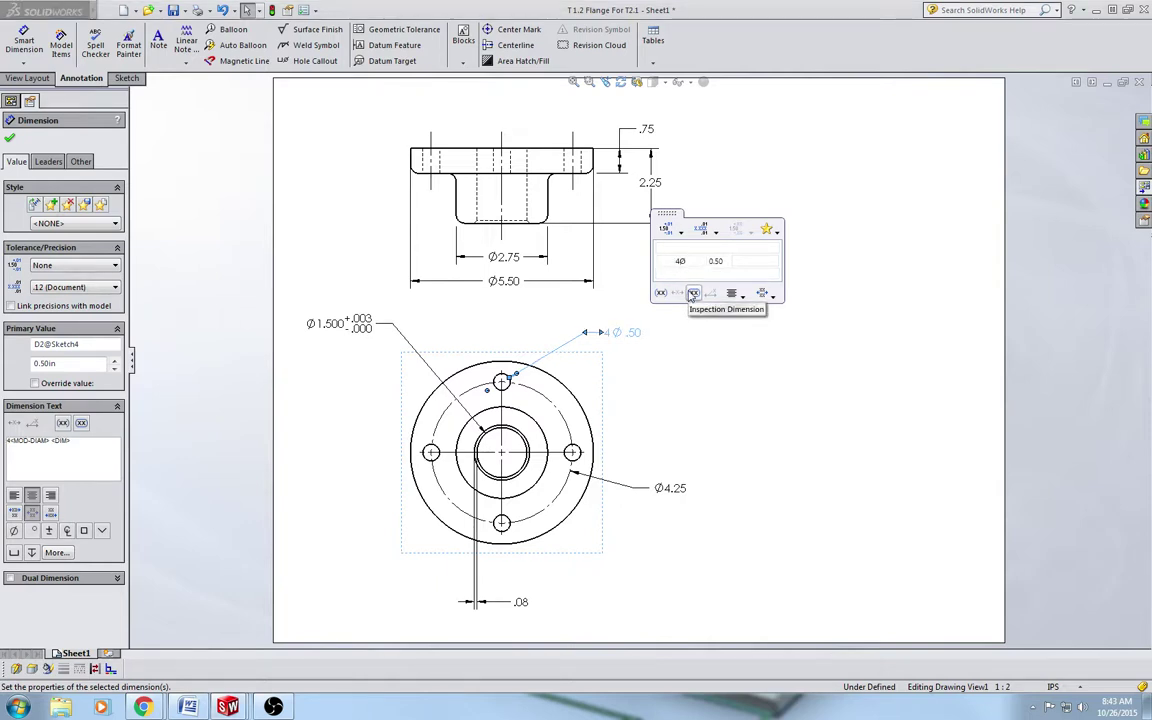
pyautogui.write('X')
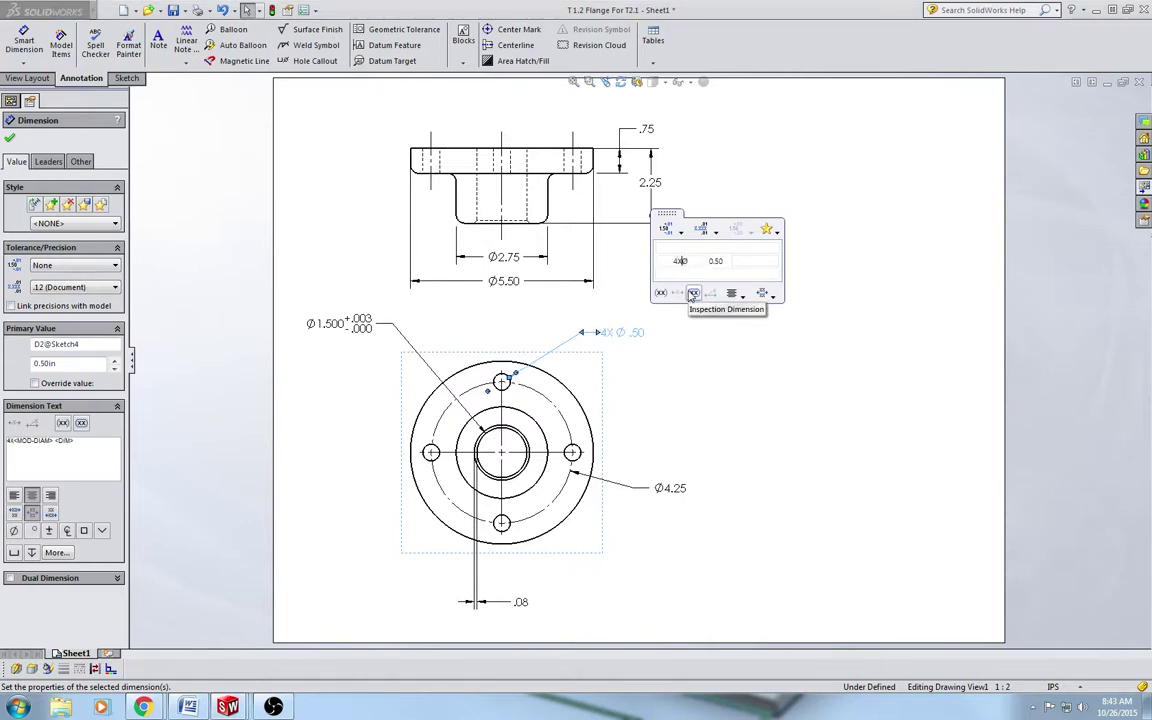
pyautogui.click(699, 381)
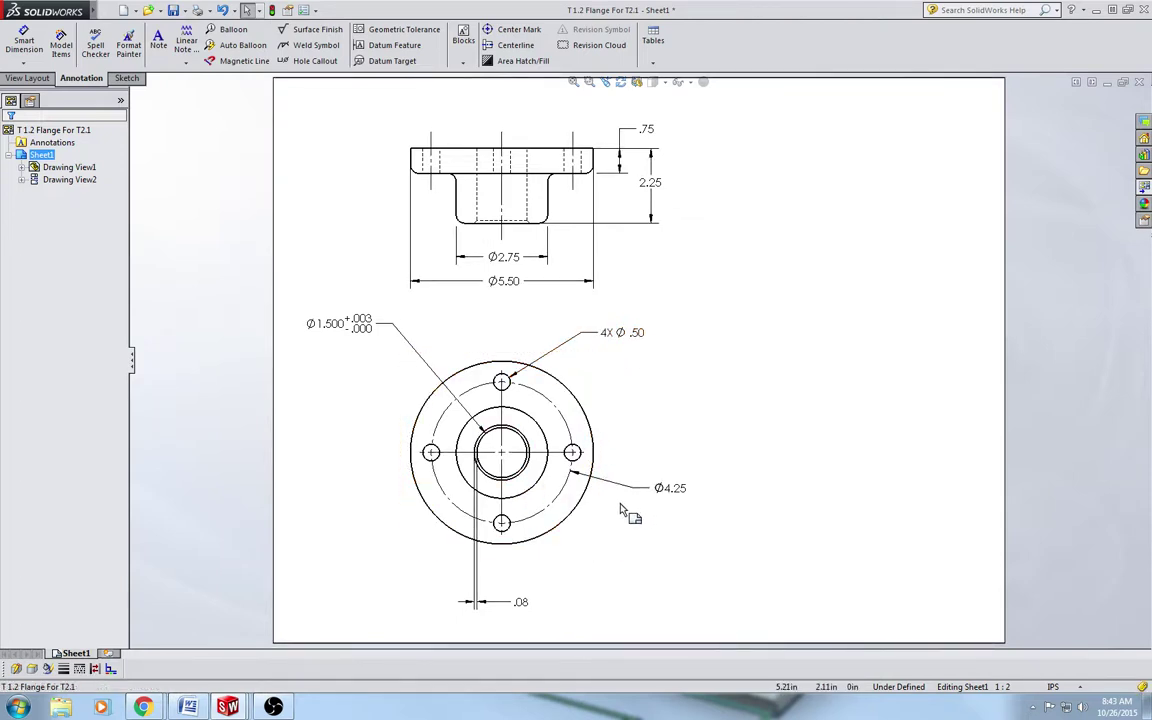
# Step: Display the Ø4.25 bolt-circle diameter as a linear dimension and place it vertically to the right of the front view
pyautogui.click(670, 492)
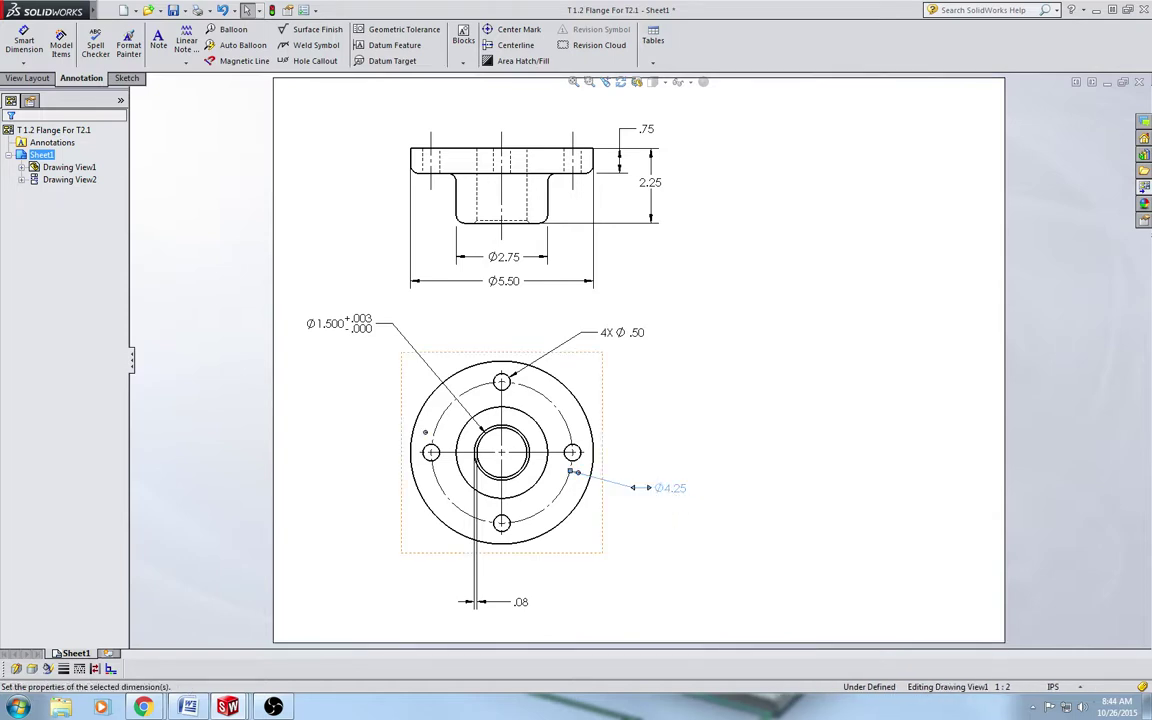
pyautogui.rightClick(670, 492)
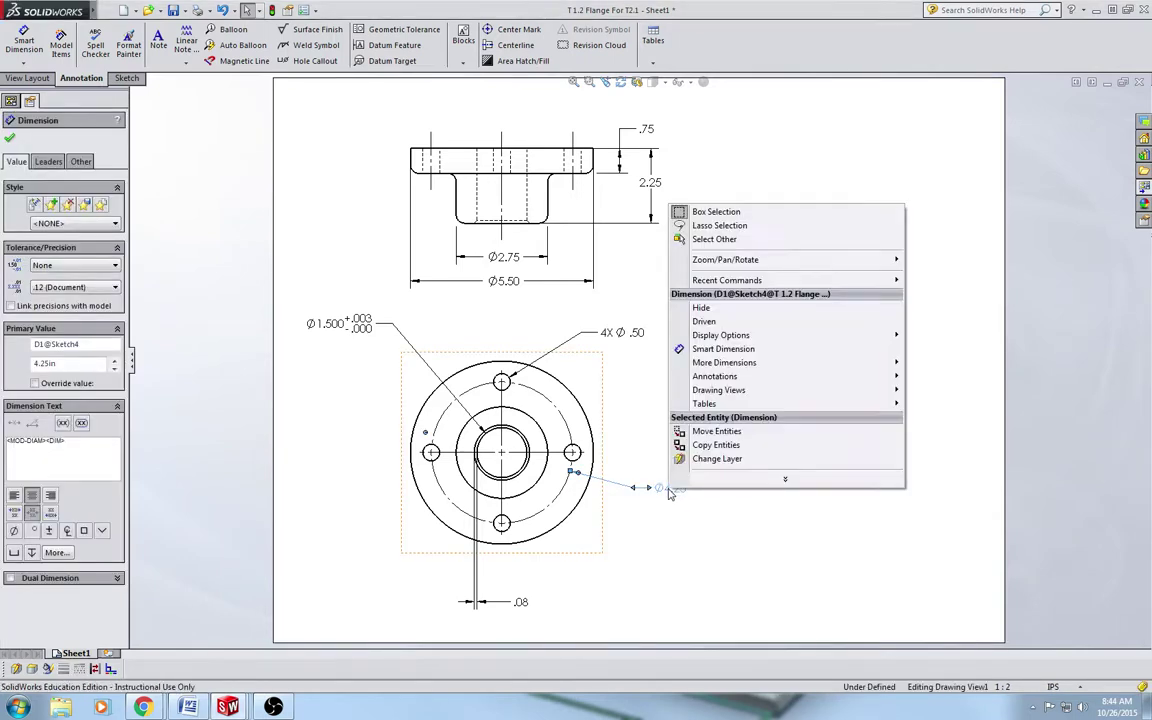
pyautogui.moveTo(724, 341)
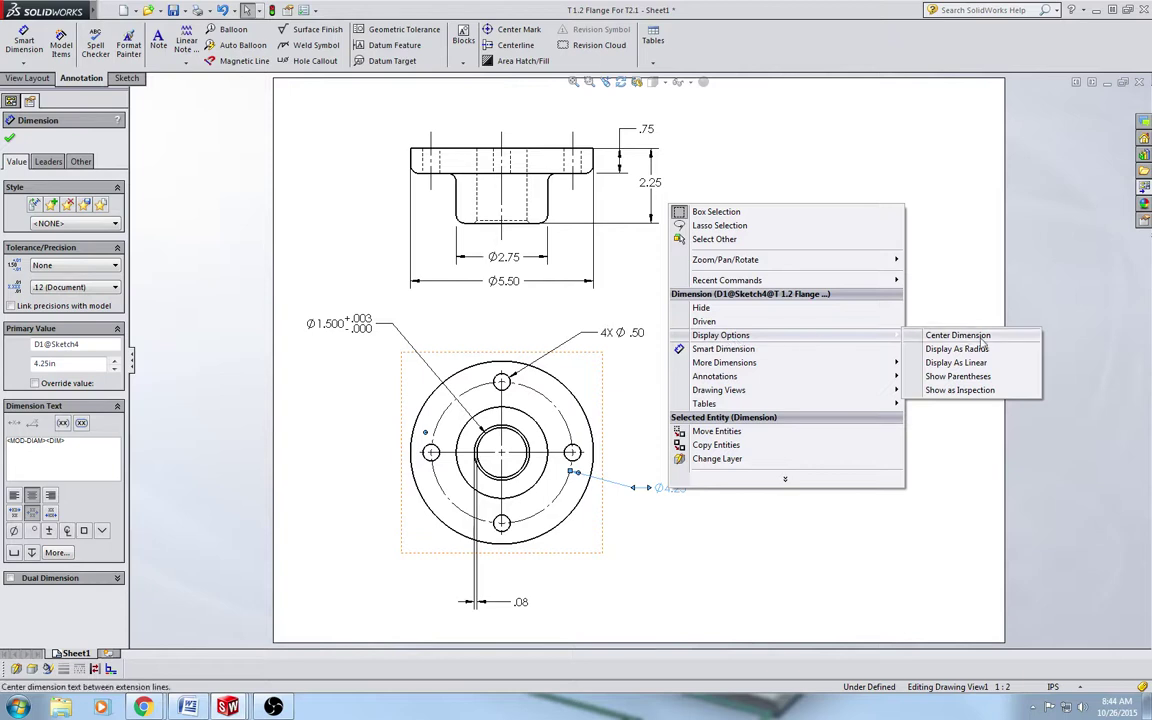
pyautogui.click(957, 362)
pyautogui.moveTo(690, 490); pyautogui.dragTo(541, 322)
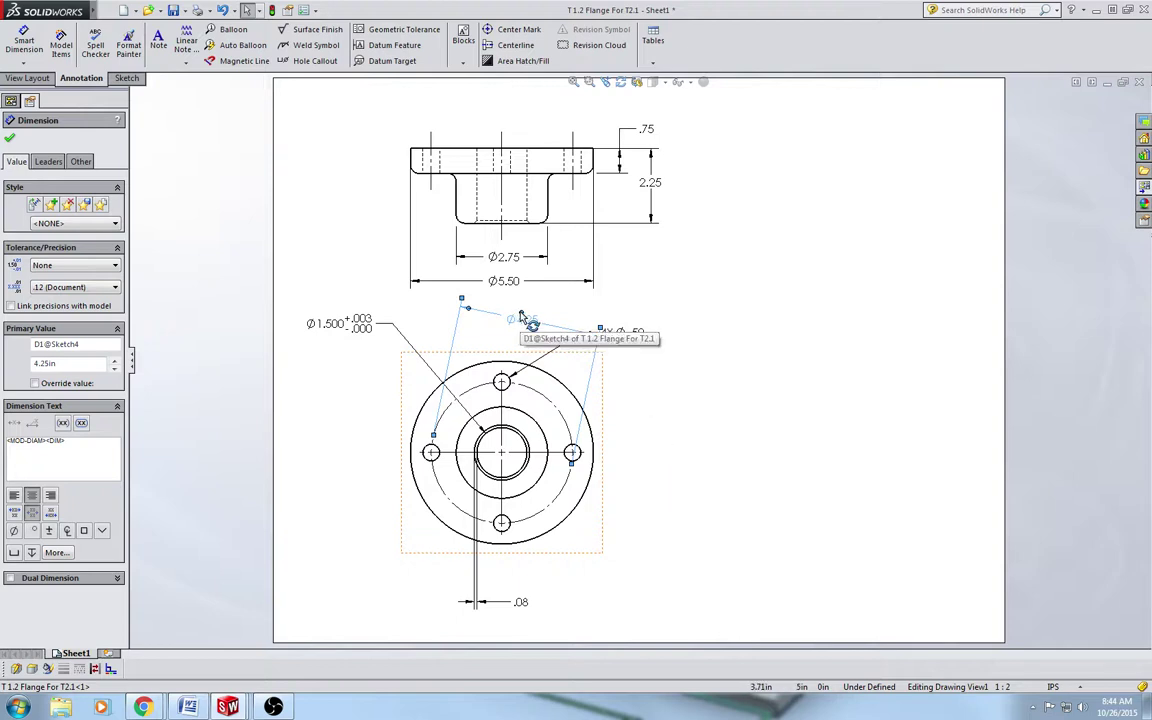
pyautogui.moveTo(521, 316); pyautogui.dragTo(641, 452)
pyautogui.click(705, 477)
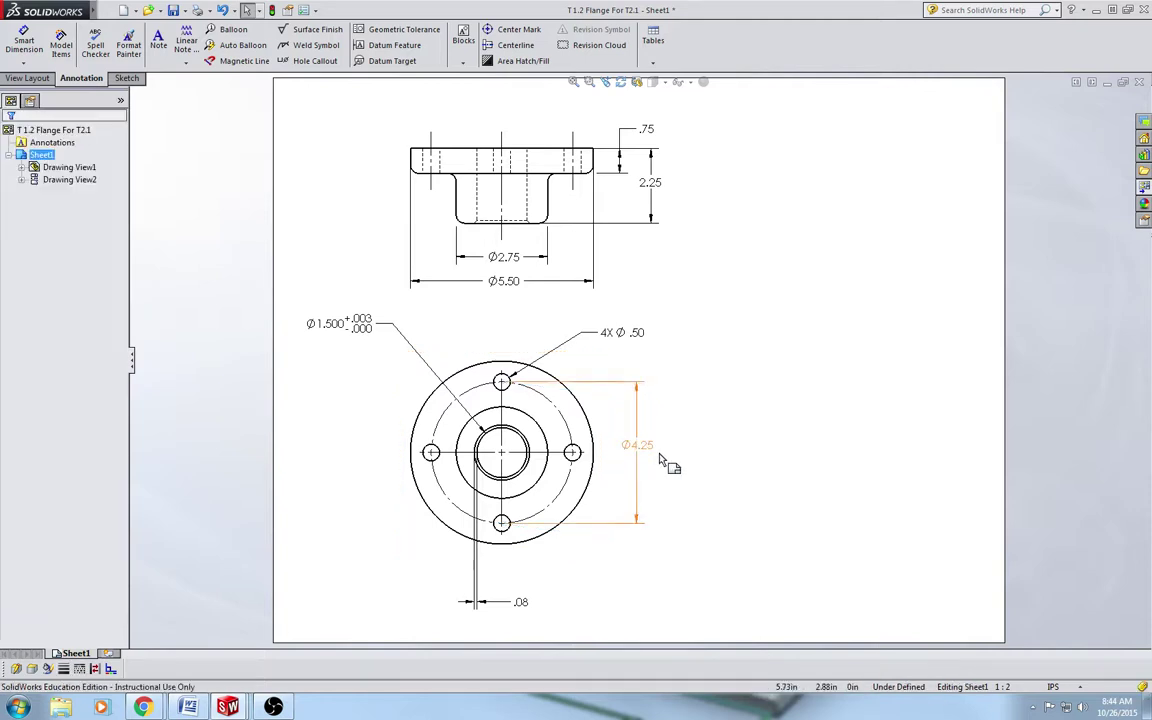
pyautogui.click(640, 450)
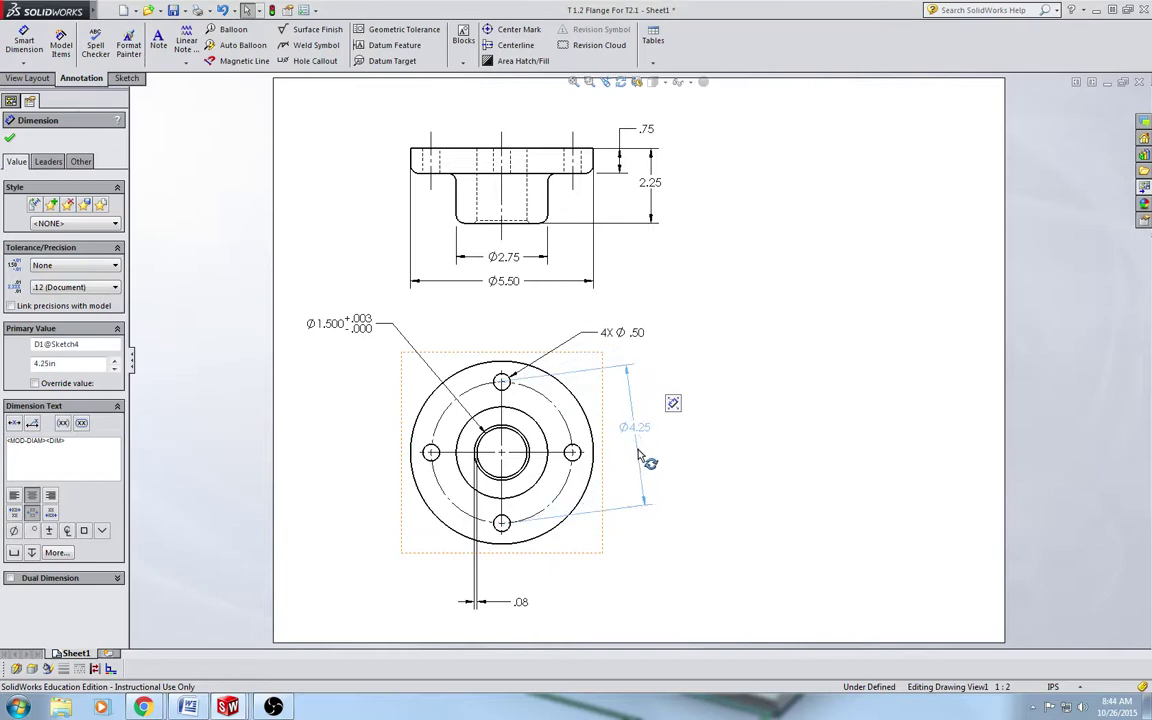
pyautogui.click(700, 492)
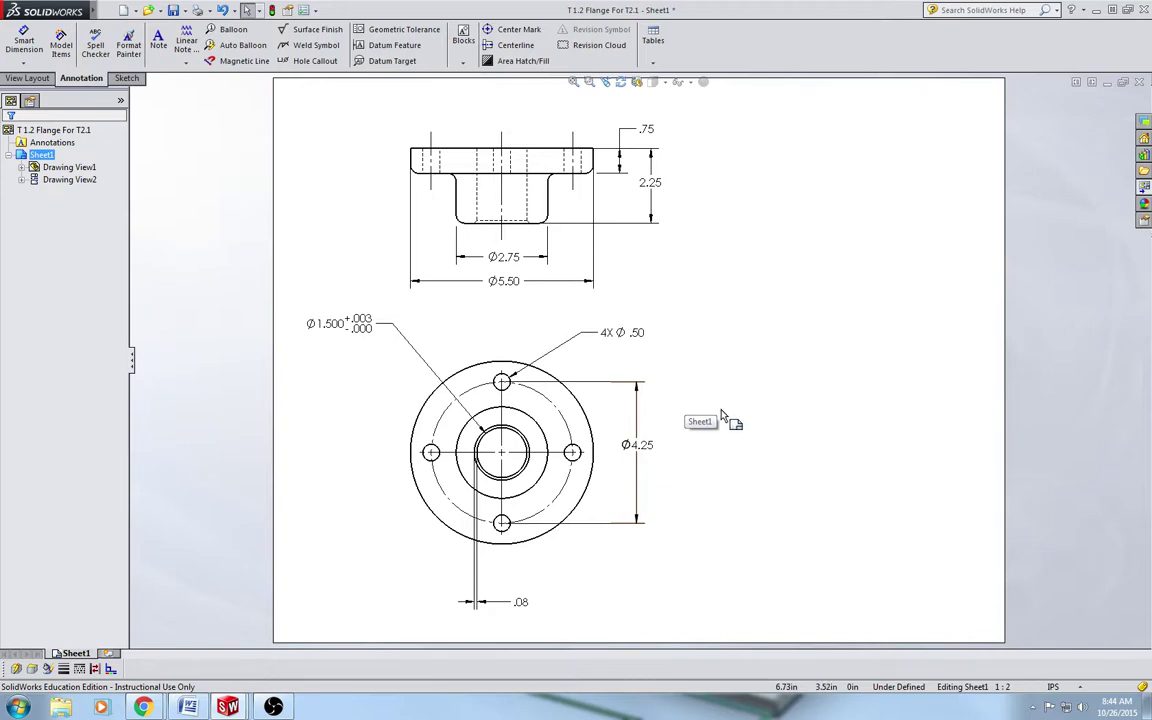
# Step: Attach a flatness tolerance of .010 to the flange's upper edge in the top view and place its frame above the view
pyautogui.click(459, 155)
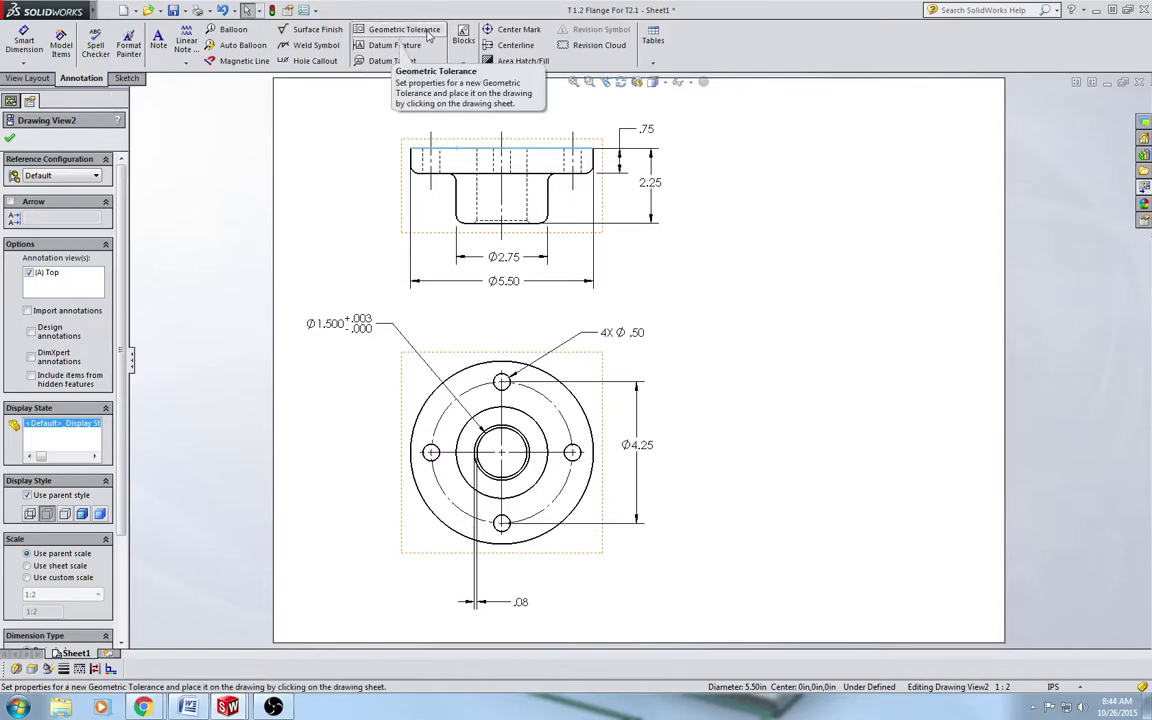
pyautogui.click(428, 32)
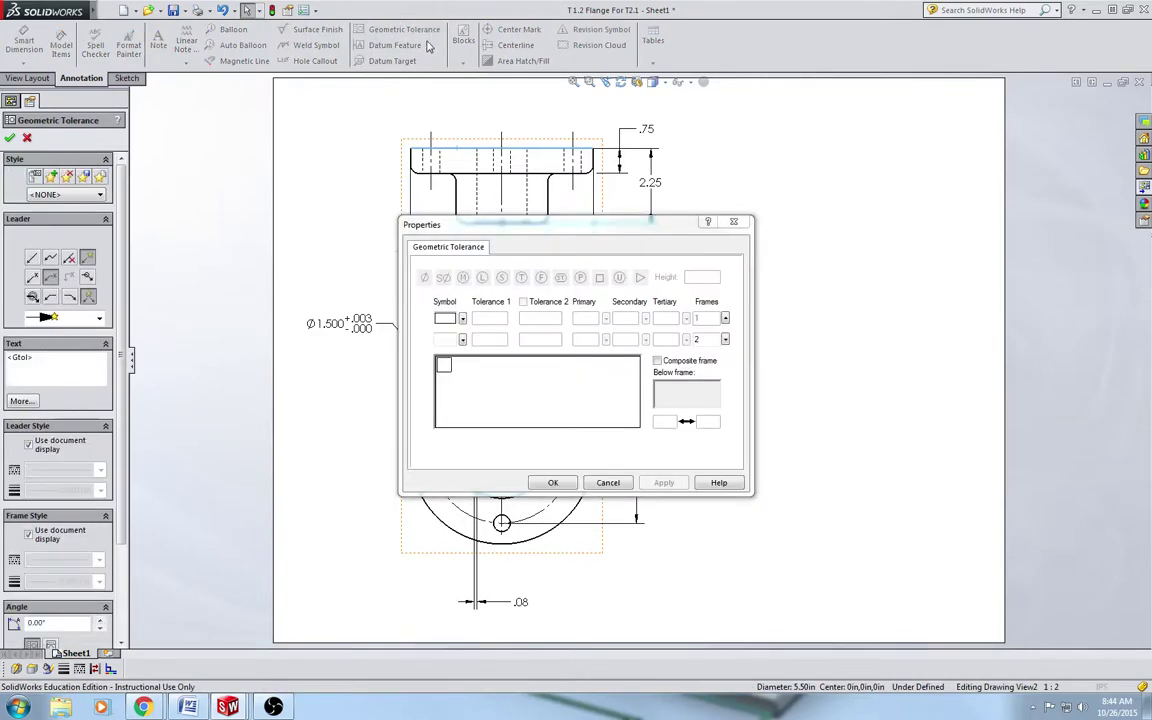
pyautogui.click(462, 318)
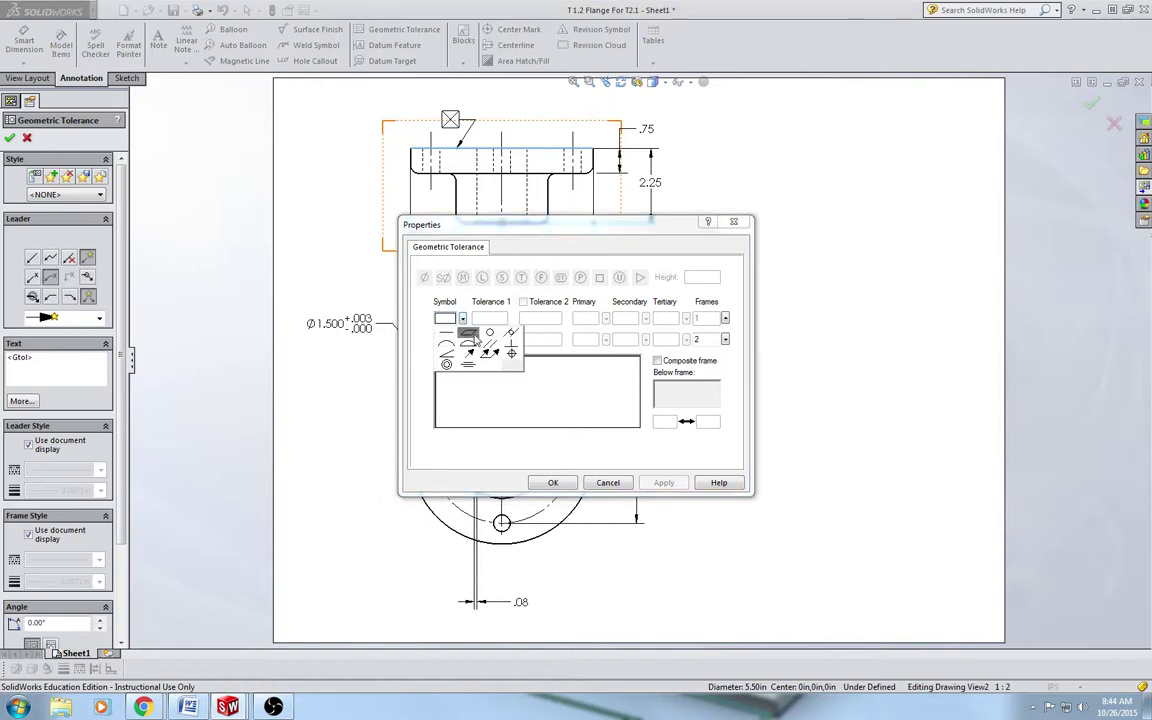
pyautogui.click(467, 333)
pyautogui.click(492, 318)
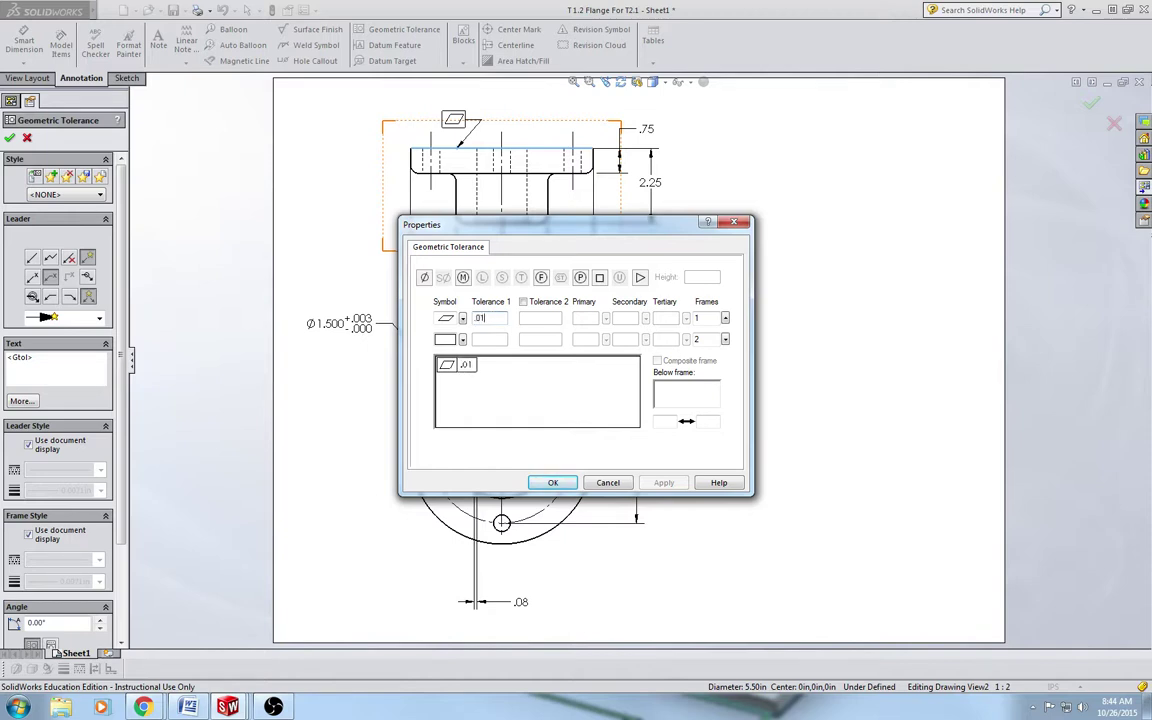
pyautogui.click(555, 483)
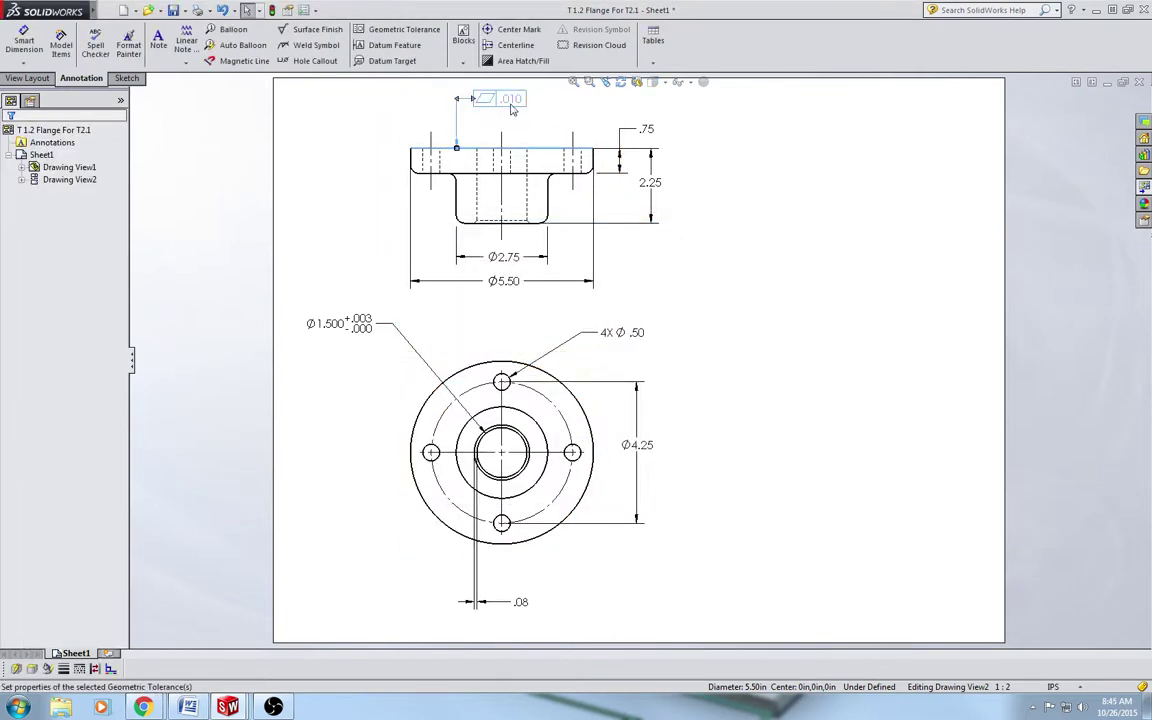
pyautogui.moveTo(518, 111)
pyautogui.mouseDown()
pyautogui.moveTo(548, 117)
pyautogui.moveTo(507, 113)
pyautogui.moveTo(560, 121)
pyautogui.moveTo(537, 115)
pyautogui.mouseUp()
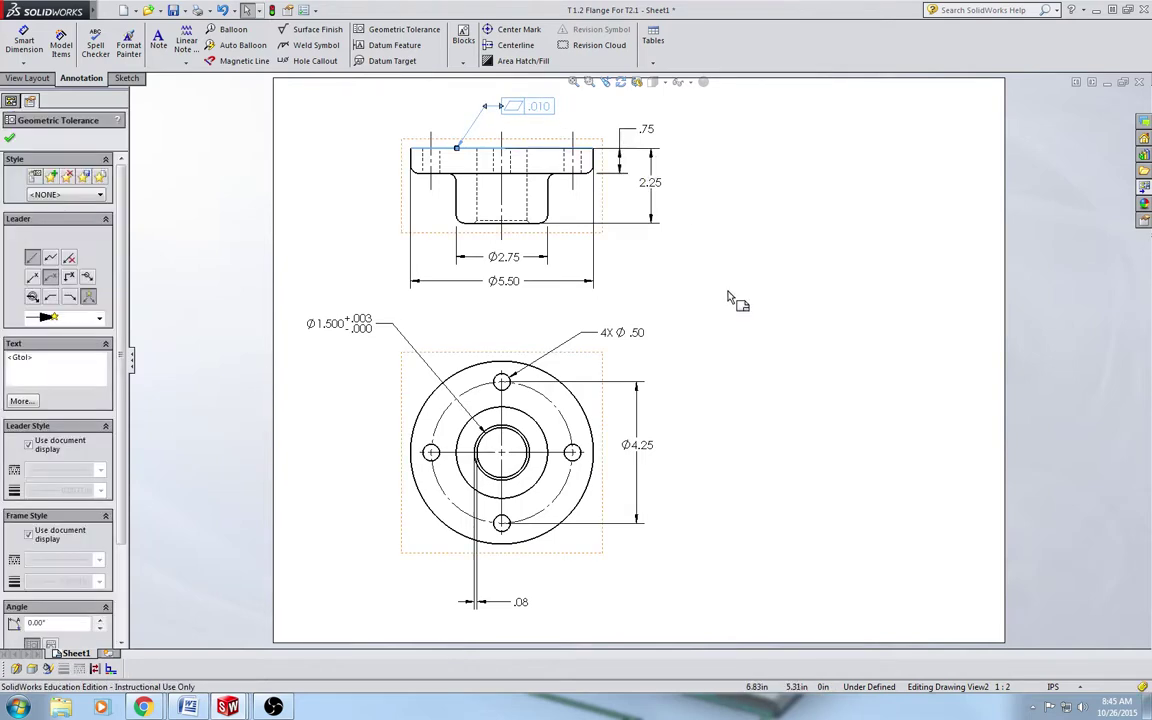
pyautogui.click(764, 355)
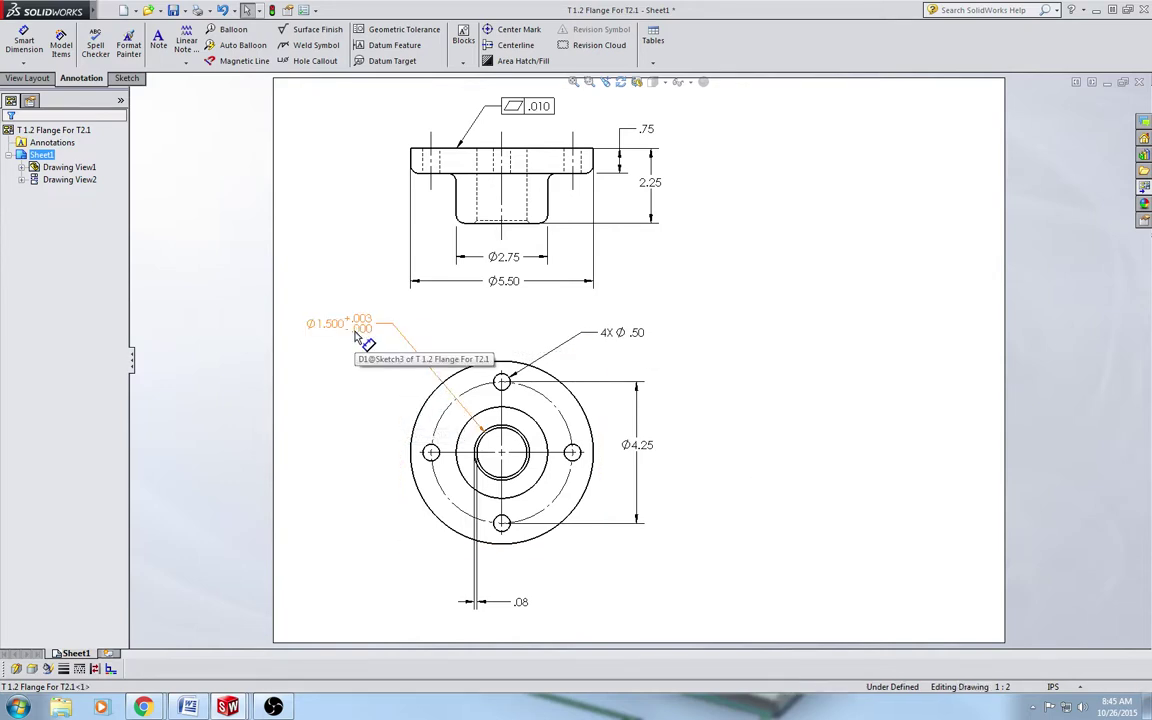
# Step: Bring the Ø1.500, 4X Ø.50 and Ø4.25 dimensions closer to the front view and shift both views toward the sheet's left edge
pyautogui.moveTo(355, 335); pyautogui.dragTo(409, 369)
pyautogui.moveTo(632, 338); pyautogui.dragTo(588, 356)
pyautogui.moveTo(640, 450); pyautogui.dragTo(622, 445)
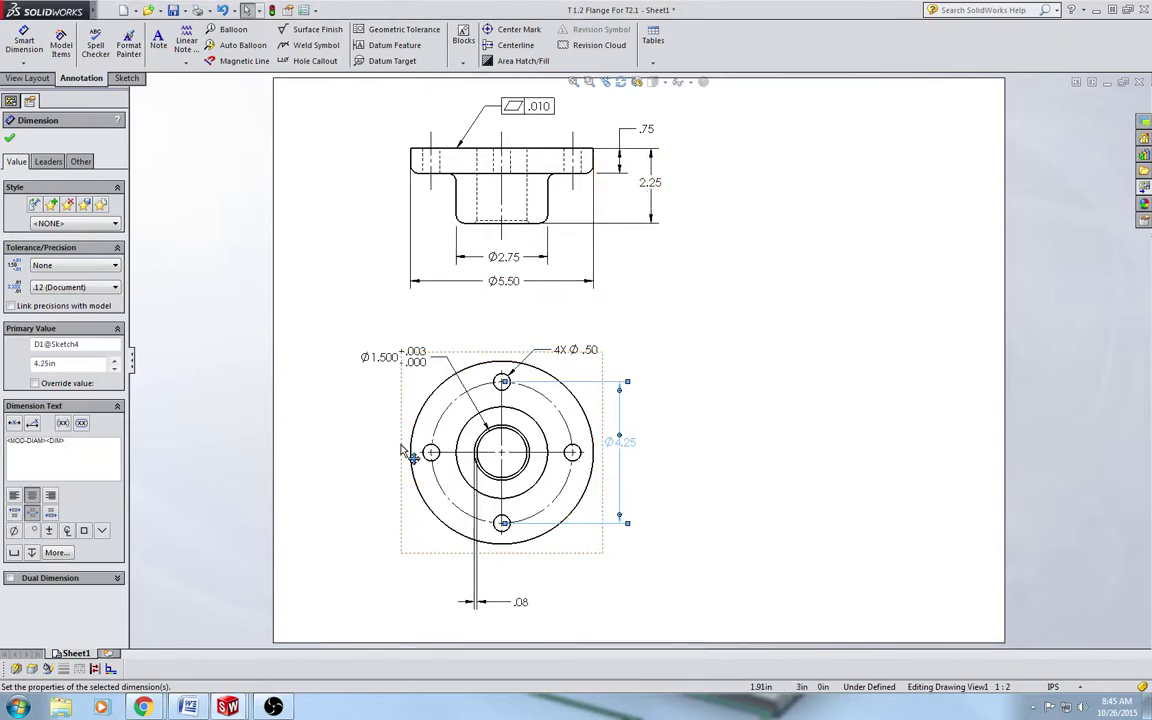
pyautogui.moveTo(406, 450); pyautogui.dragTo(347, 465)
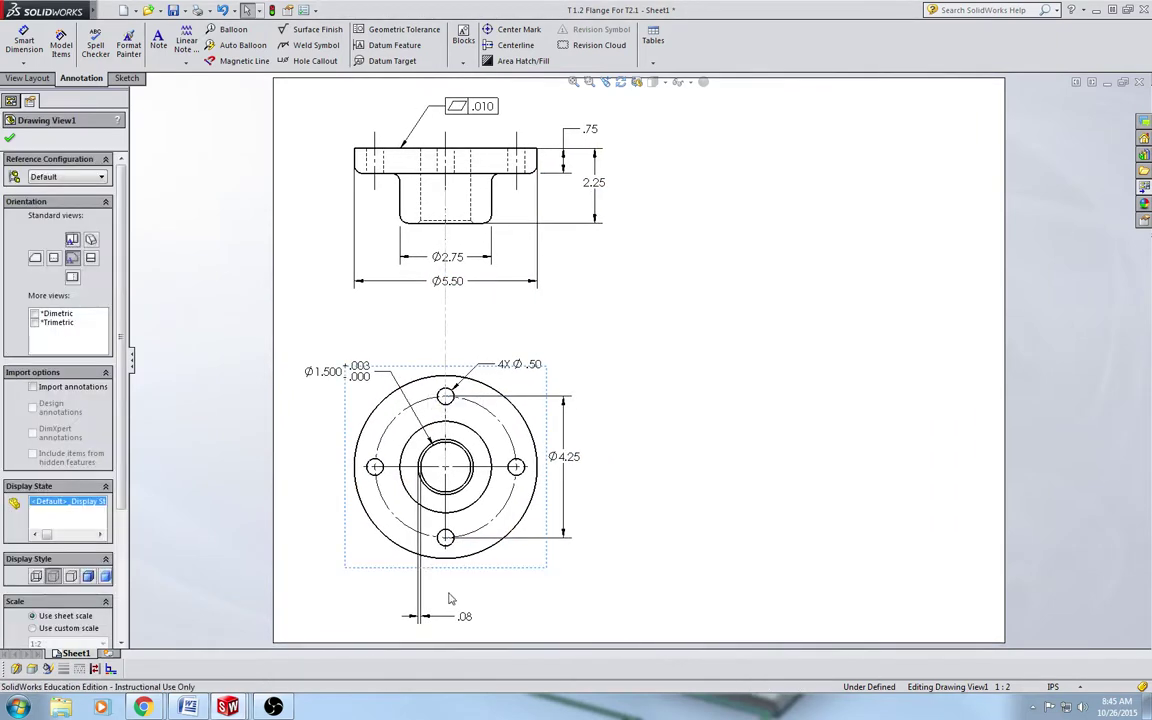
pyautogui.click(699, 504)
# Step: Create a section view from a horizontal cutting line through the front view's centre and place it above that view
pyautogui.click(27, 78)
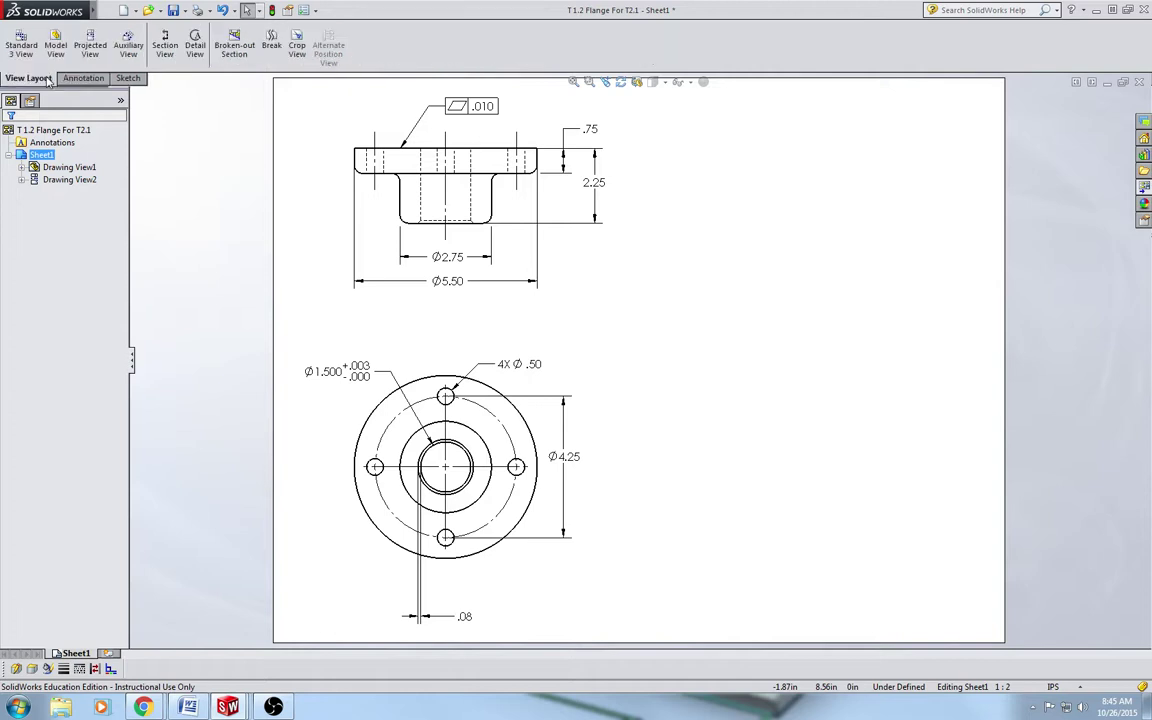
pyautogui.click(165, 45)
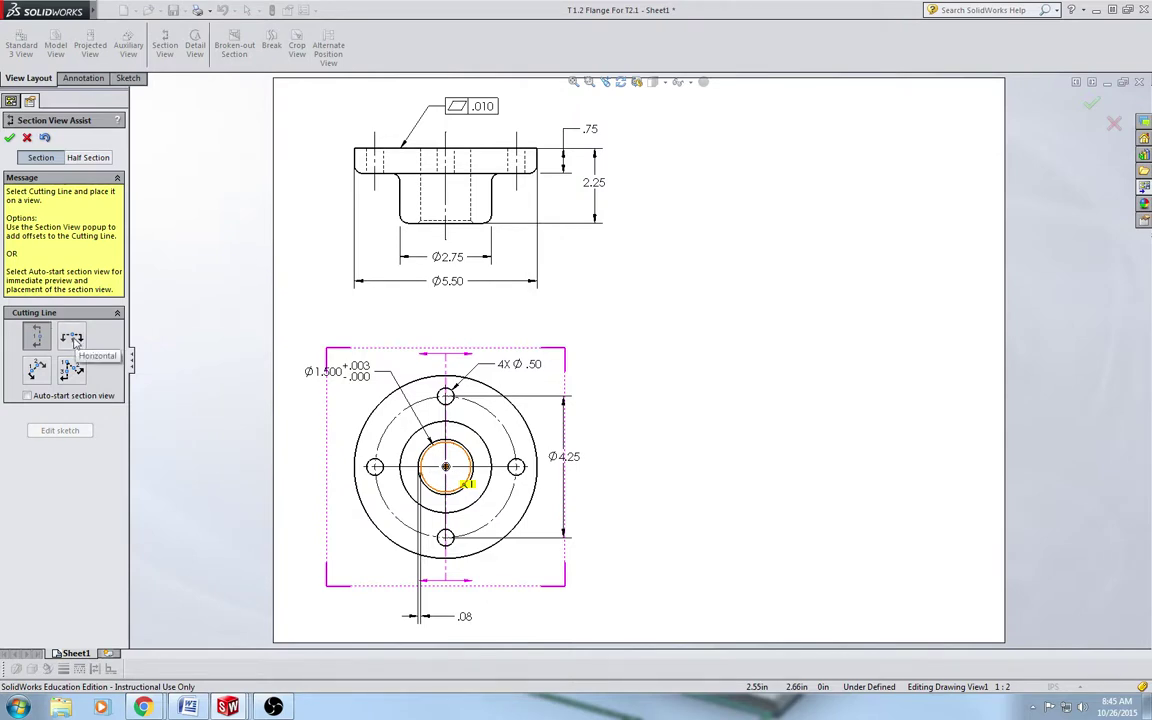
pyautogui.click(72, 340)
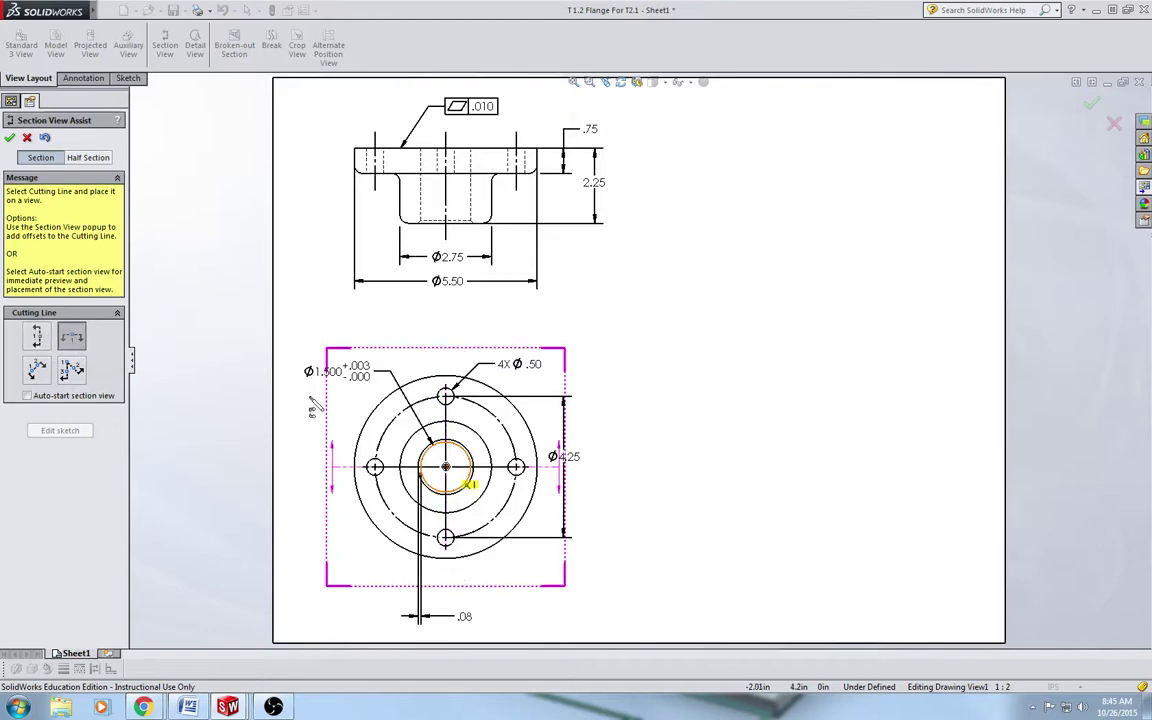
pyautogui.click(446, 467)
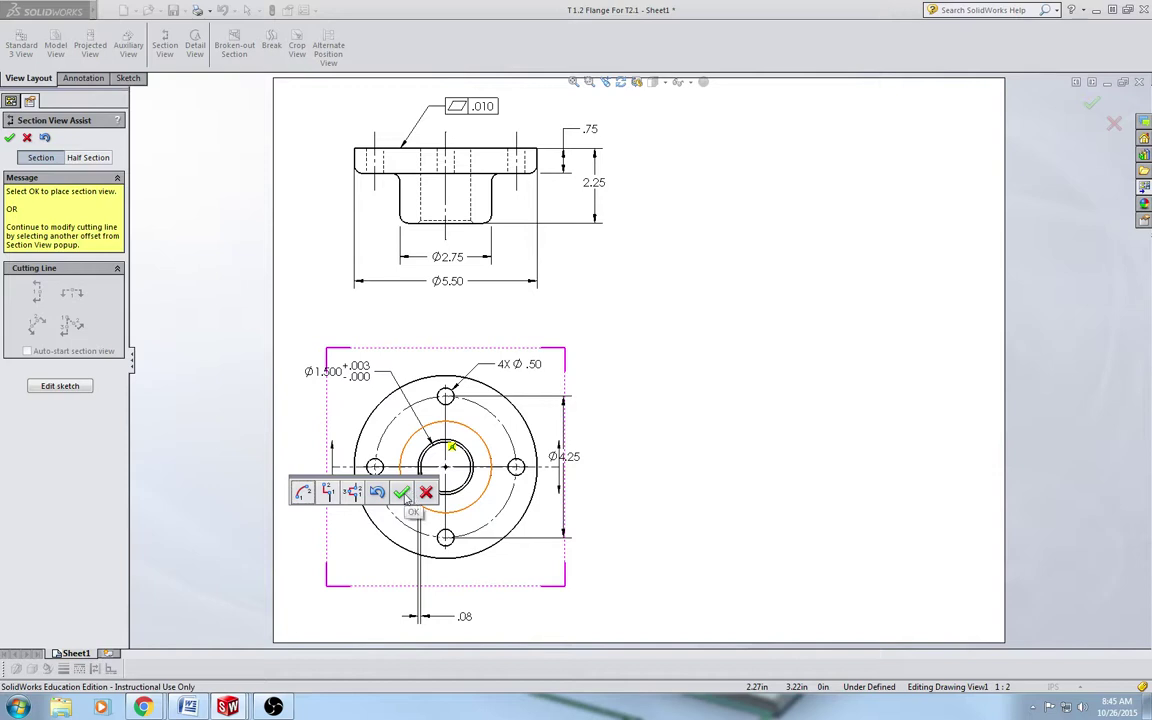
pyautogui.click(402, 492)
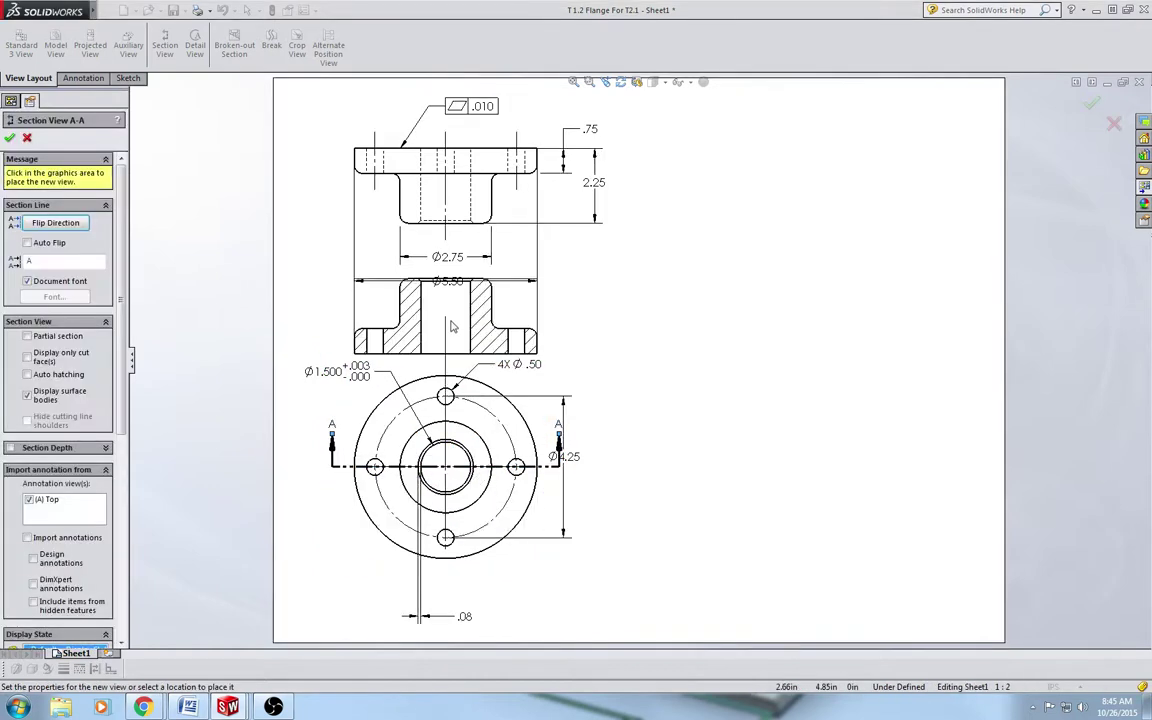
pyautogui.click(449, 318)
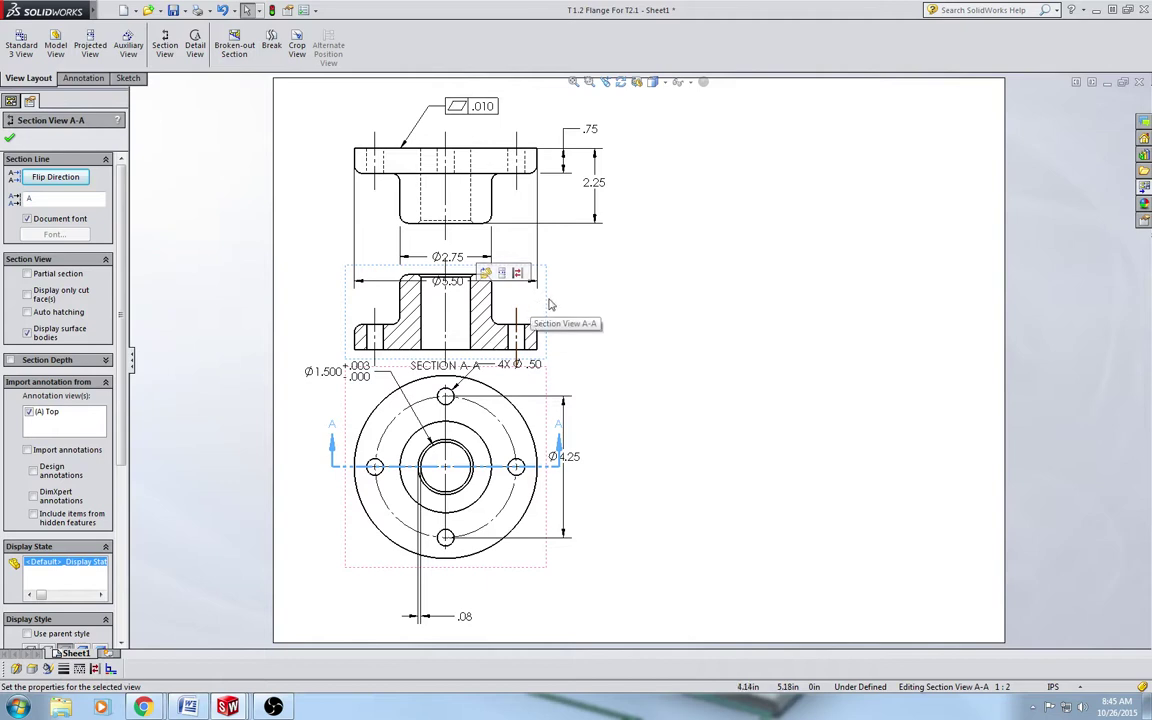
# Step: Break the alignment of section A-A and move it to the empty upper-right area of the sheet, beside the top view
pyautogui.moveTo(530, 298); pyautogui.dragTo(560, 250)
pyautogui.rightClick(548, 262)
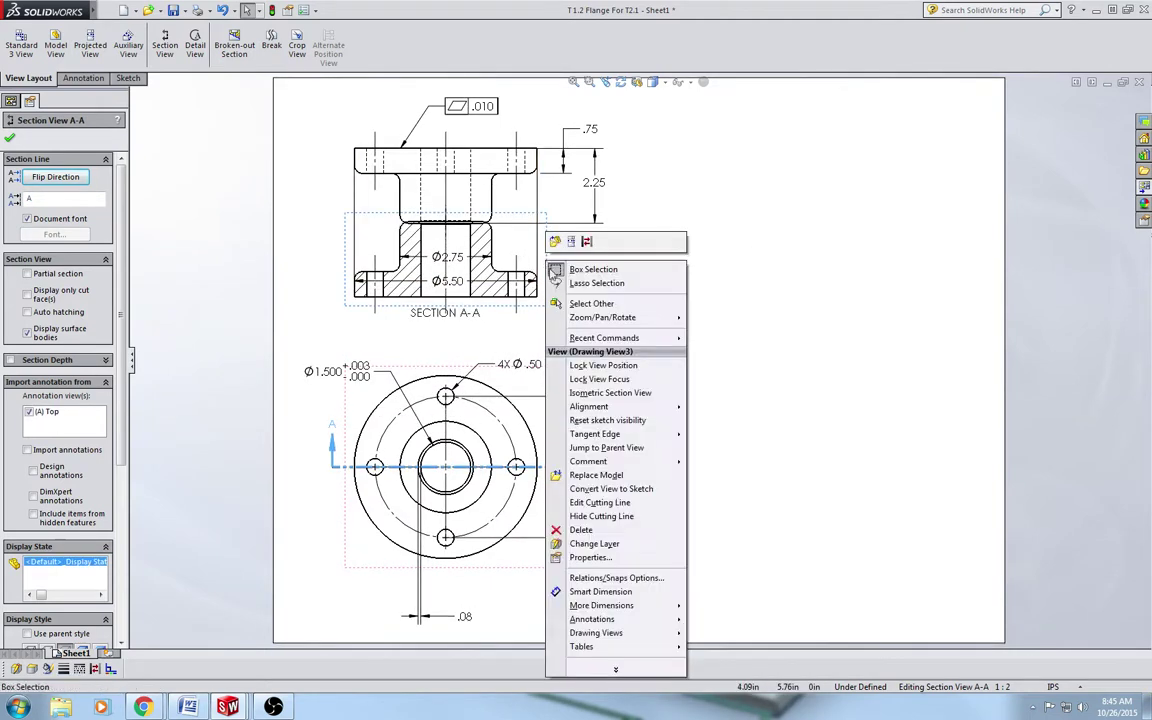
pyautogui.moveTo(601, 410)
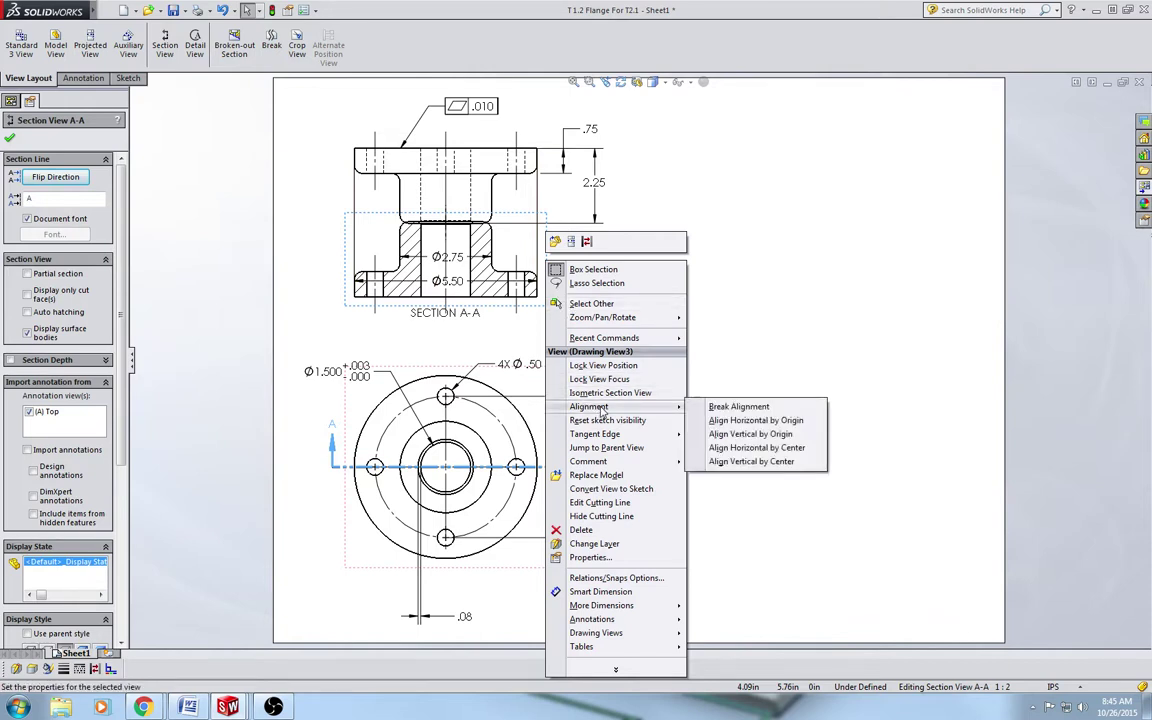
pyautogui.click(722, 407)
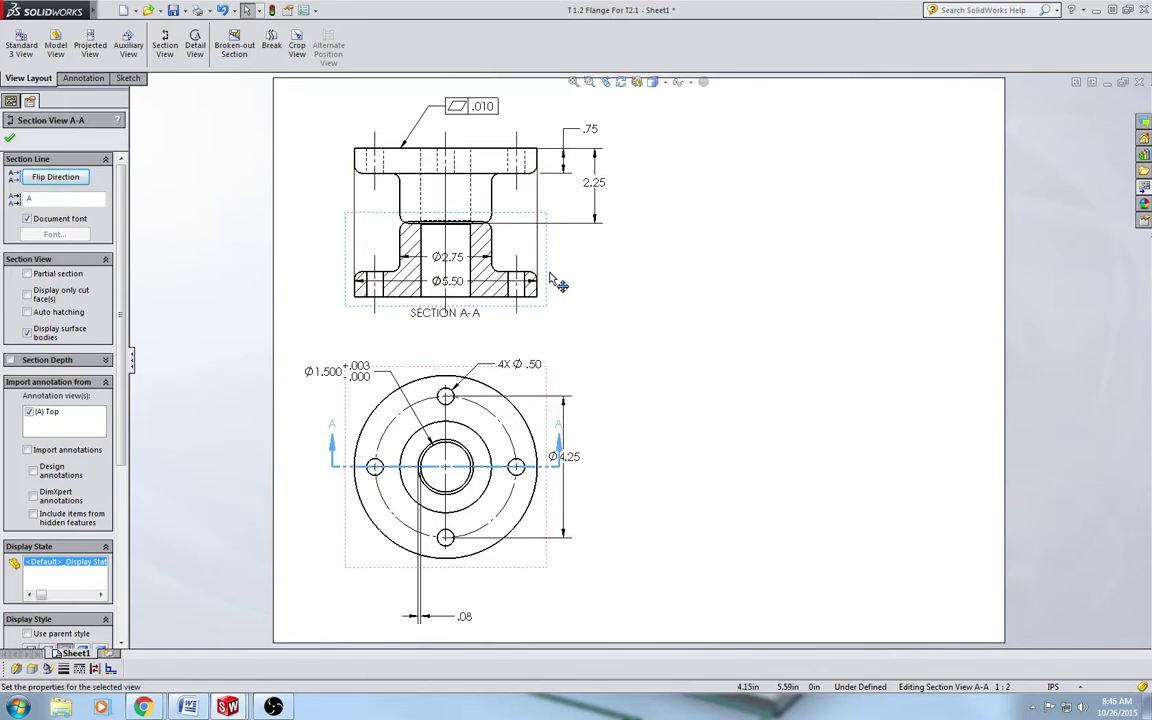
pyautogui.moveTo(502, 255); pyautogui.dragTo(908, 193)
pyautogui.click(884, 163)
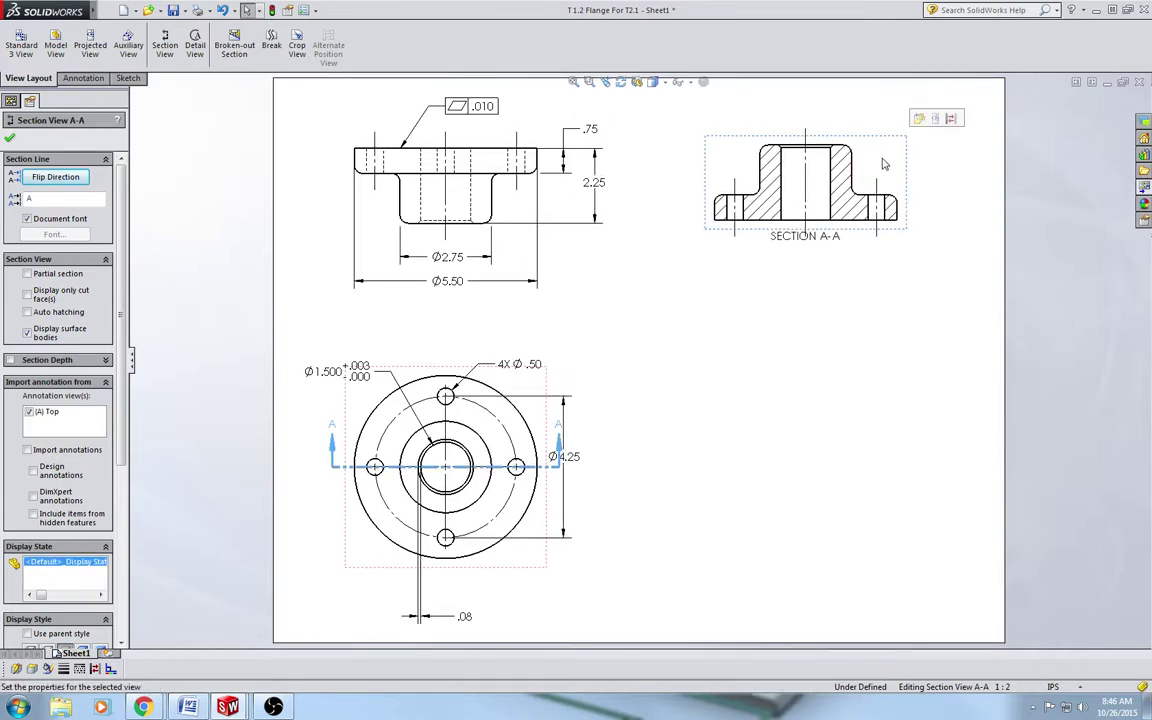
# Step: Flip the viewing direction of section A-A back and forth, ending with the original direction
pyautogui.click(66, 179)
pyautogui.click(67, 186)
pyautogui.click(67, 186)
pyautogui.click(67, 186)
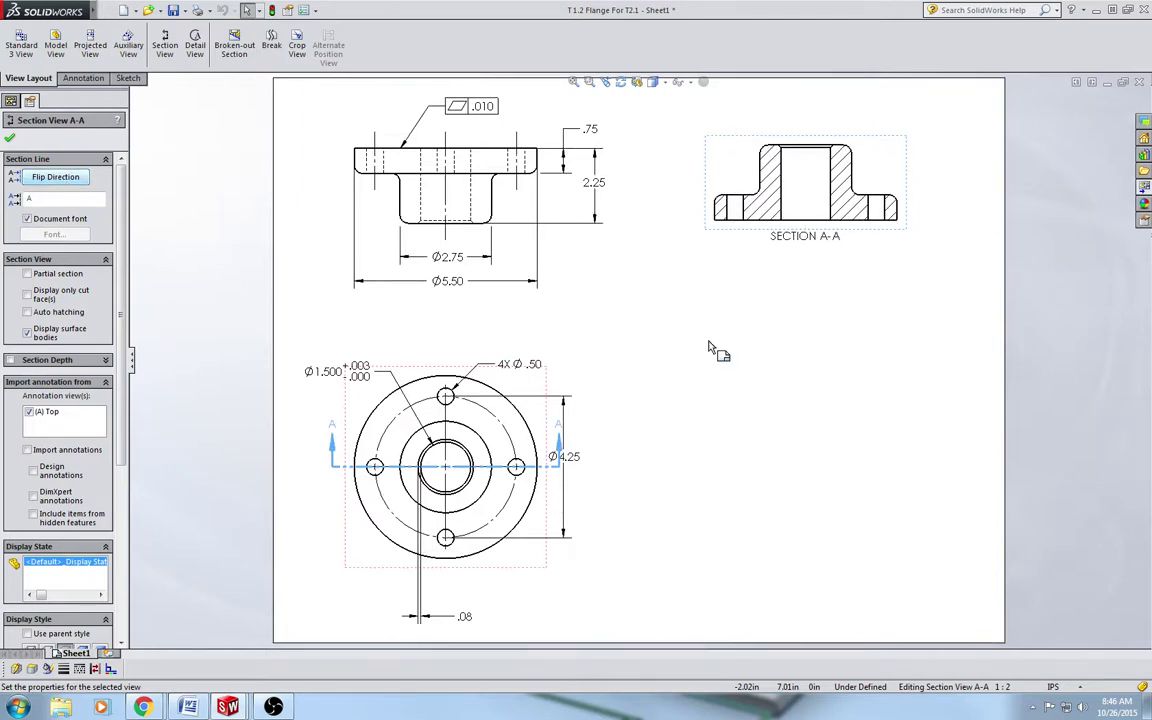
pyautogui.click(714, 416)
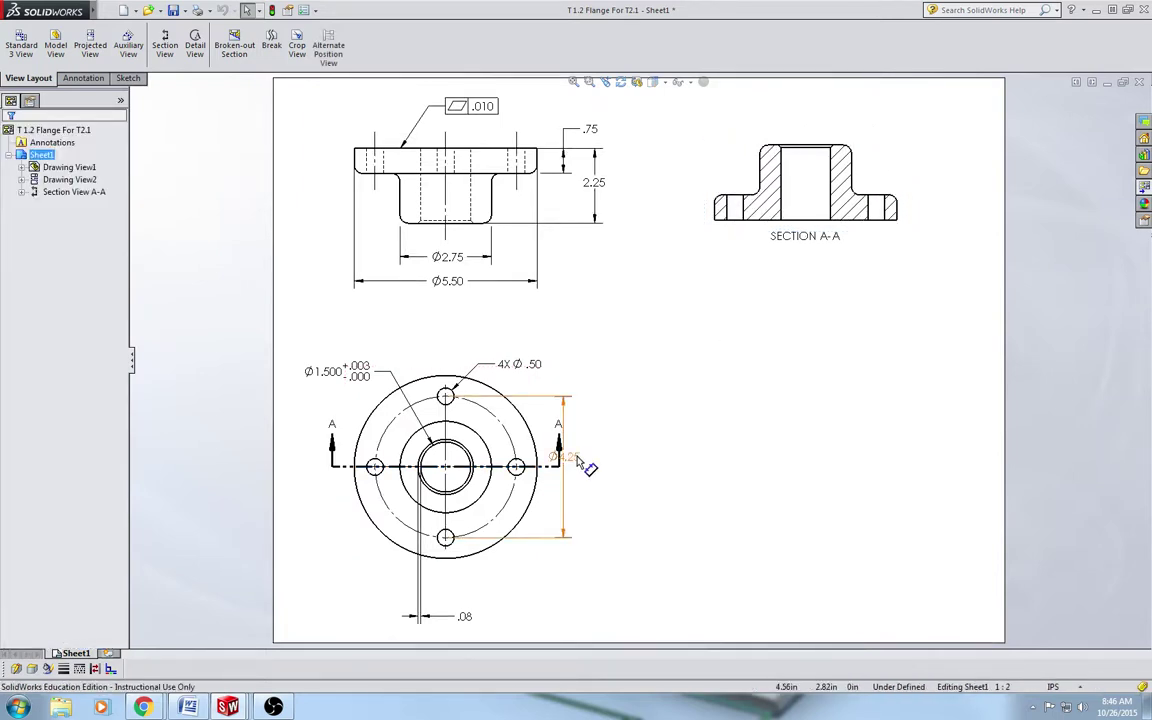
# Step: Move the Ø4.25 dimension farther right of the front view, clear of the cutting line's arrow
pyautogui.click(733, 463)
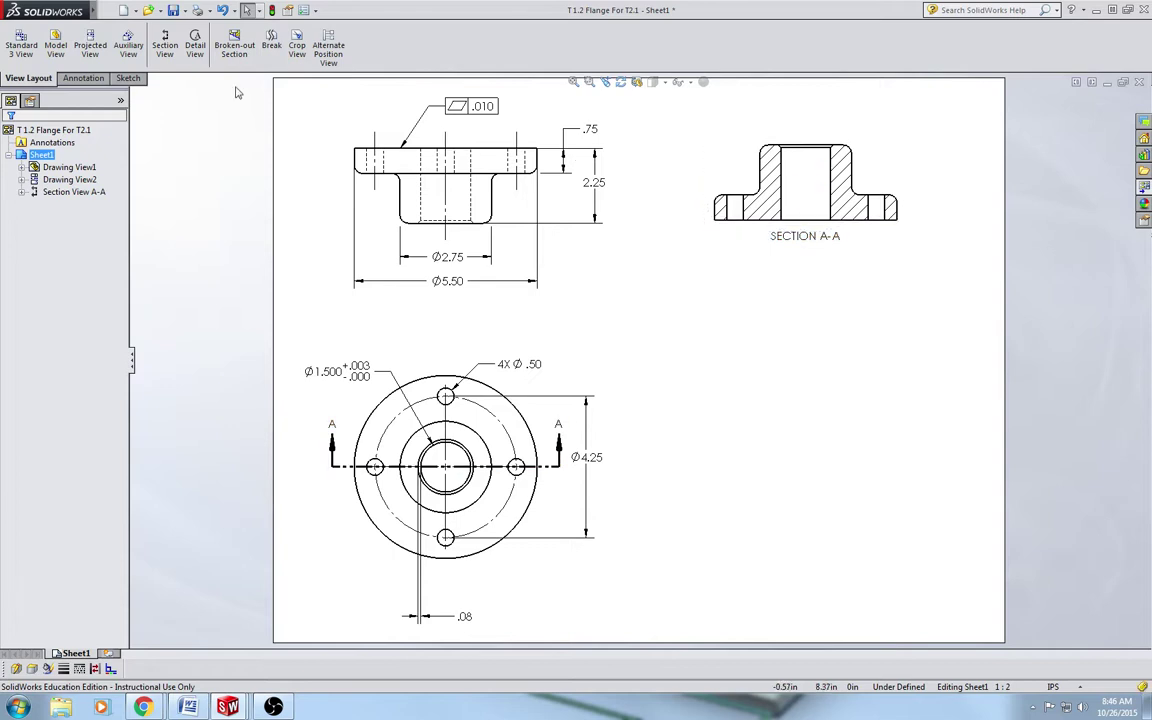
# Step: Create a detail view of the bore chamfer at section A-A's upper-left corner, using a circle of about 0.45 in radius, and place it below the section
pyautogui.click(192, 47)
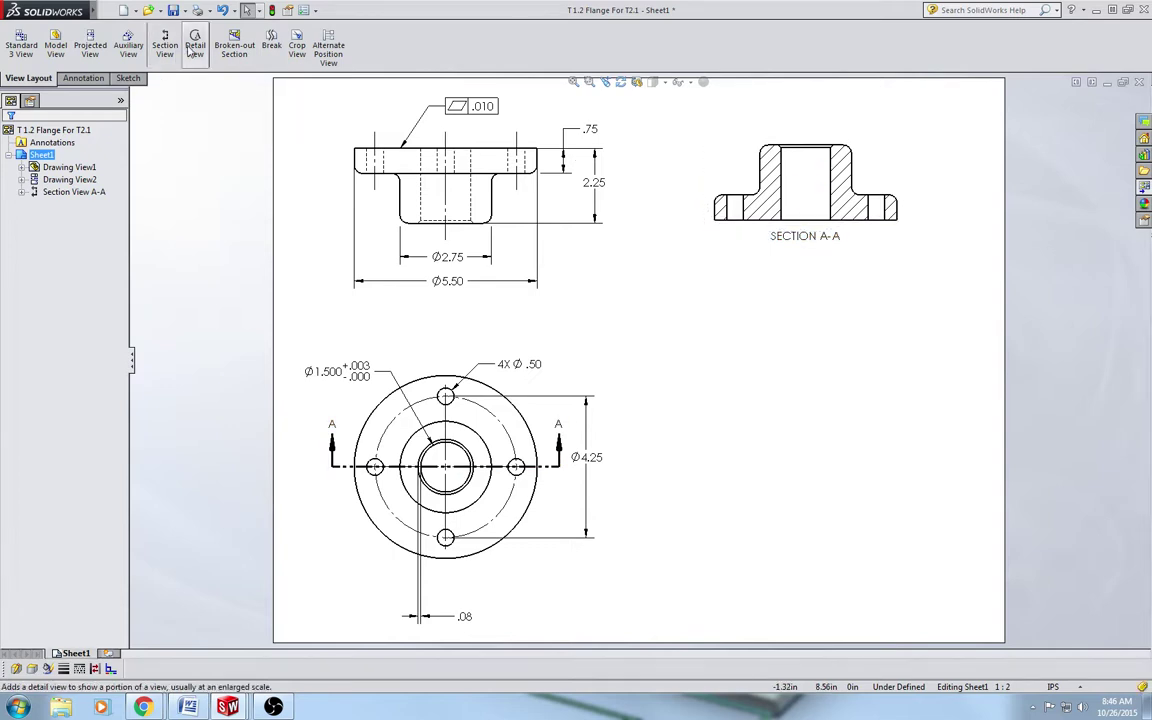
pyautogui.click(786, 154)
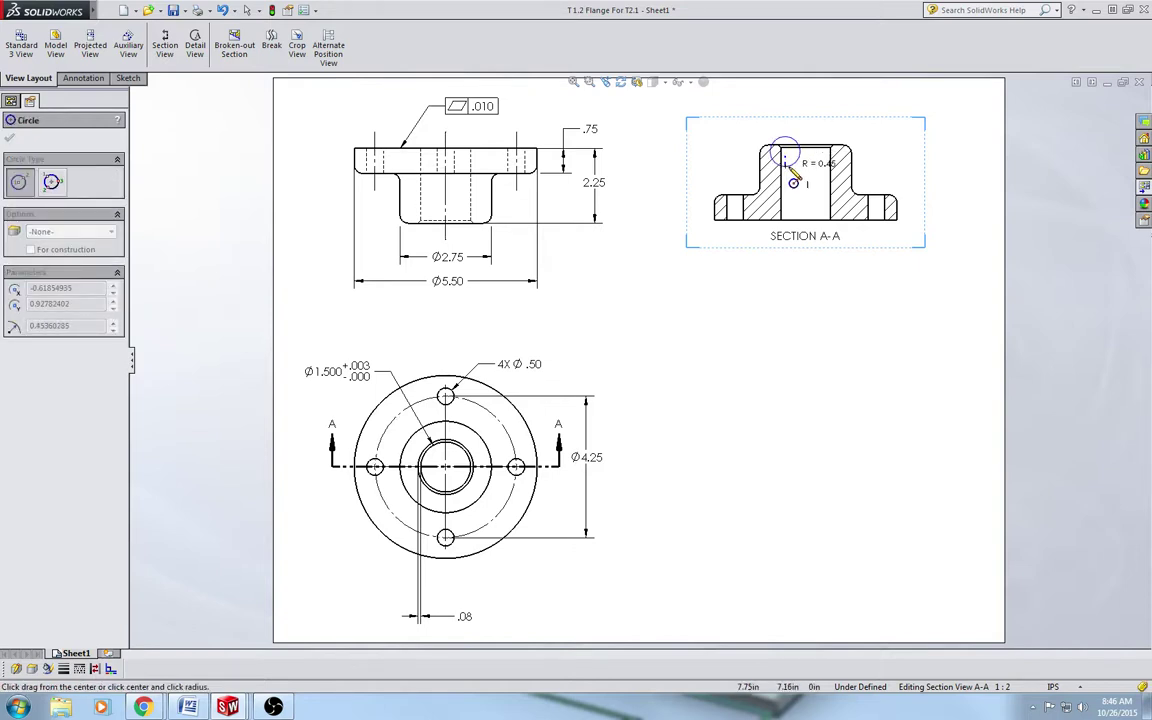
pyautogui.click(791, 168)
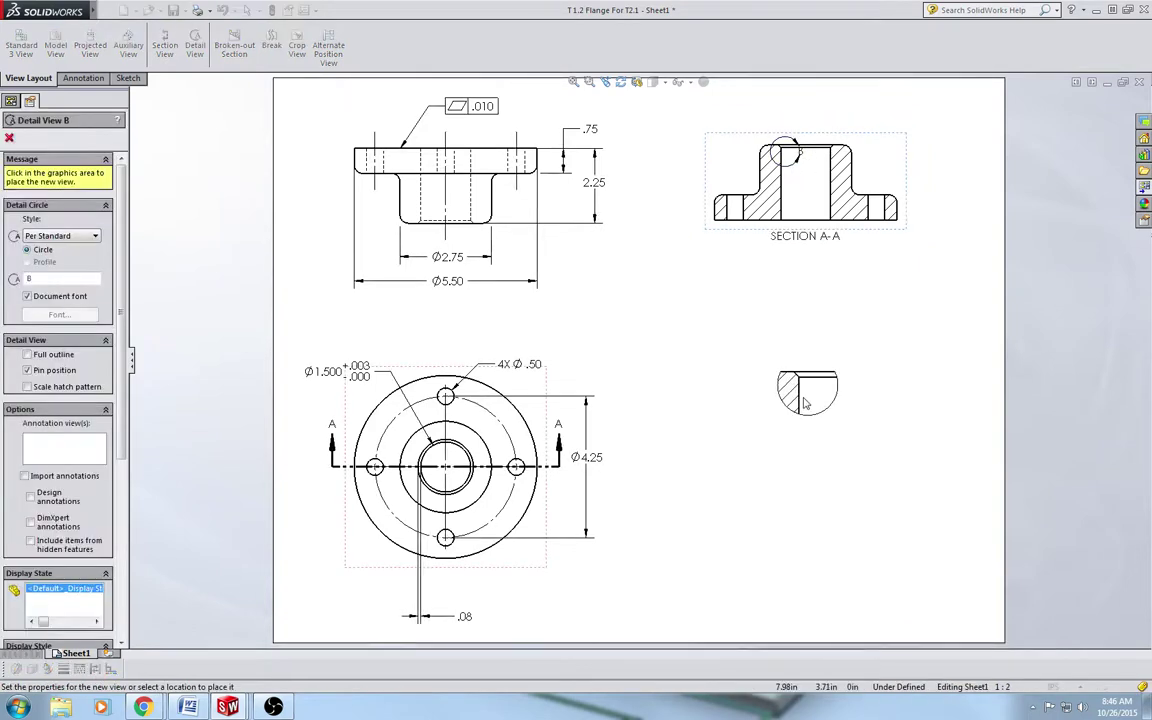
pyautogui.click(790, 404)
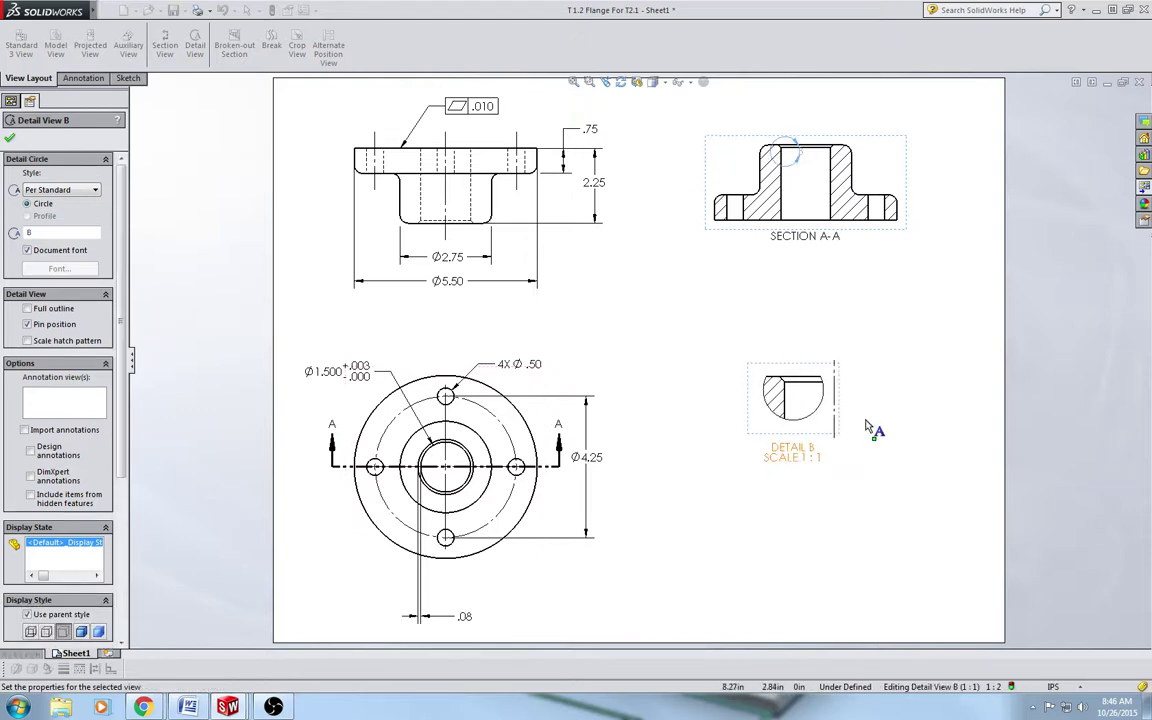
# Step: Set the custom scale of detail view B to 2:1
pyautogui.click(762, 432)
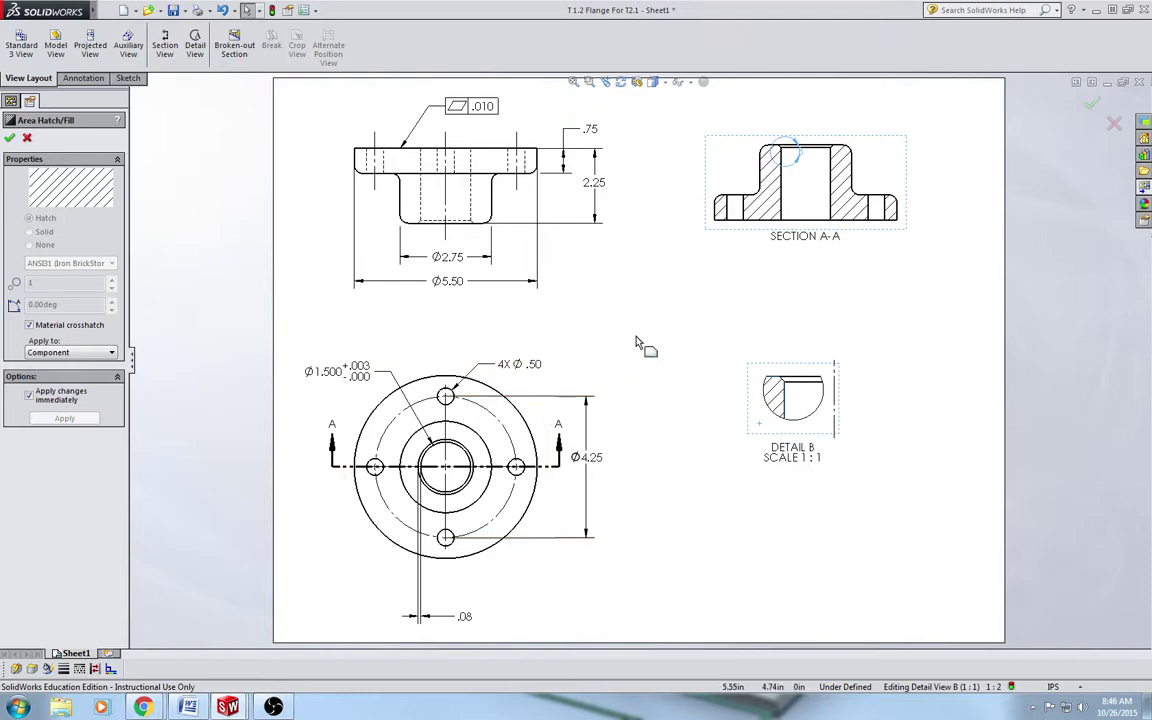
pyautogui.click(607, 321)
pyautogui.click(748, 425)
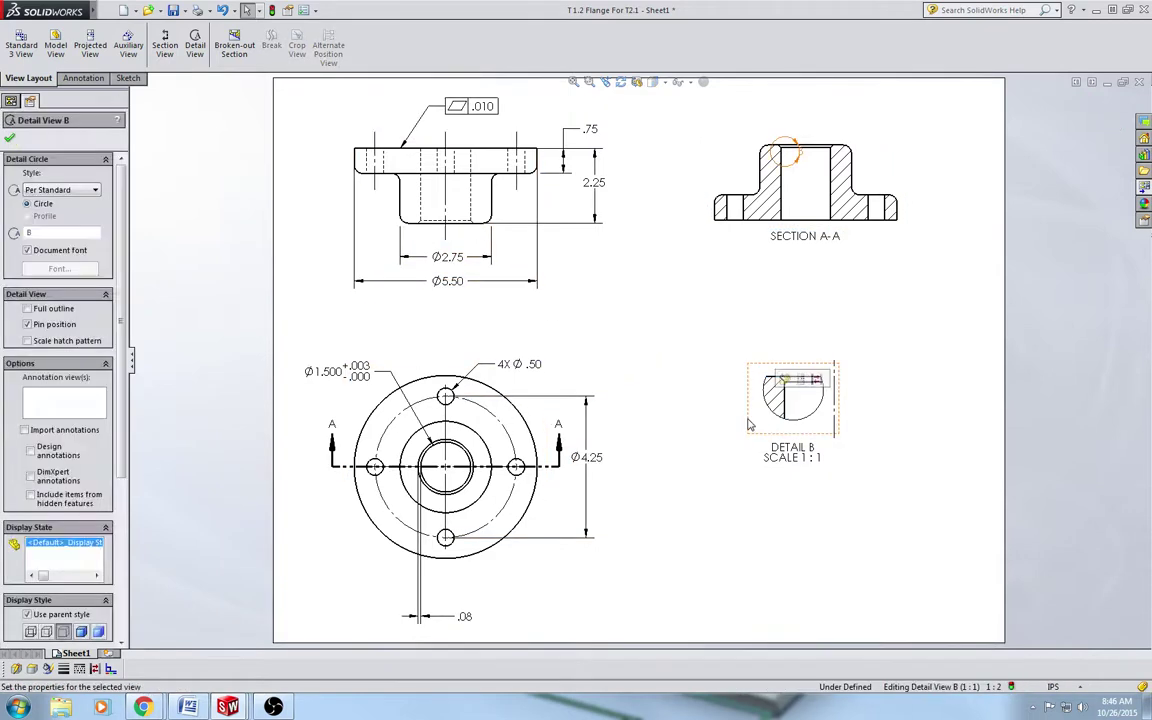
pyautogui.scroll(-5, 97, 481)
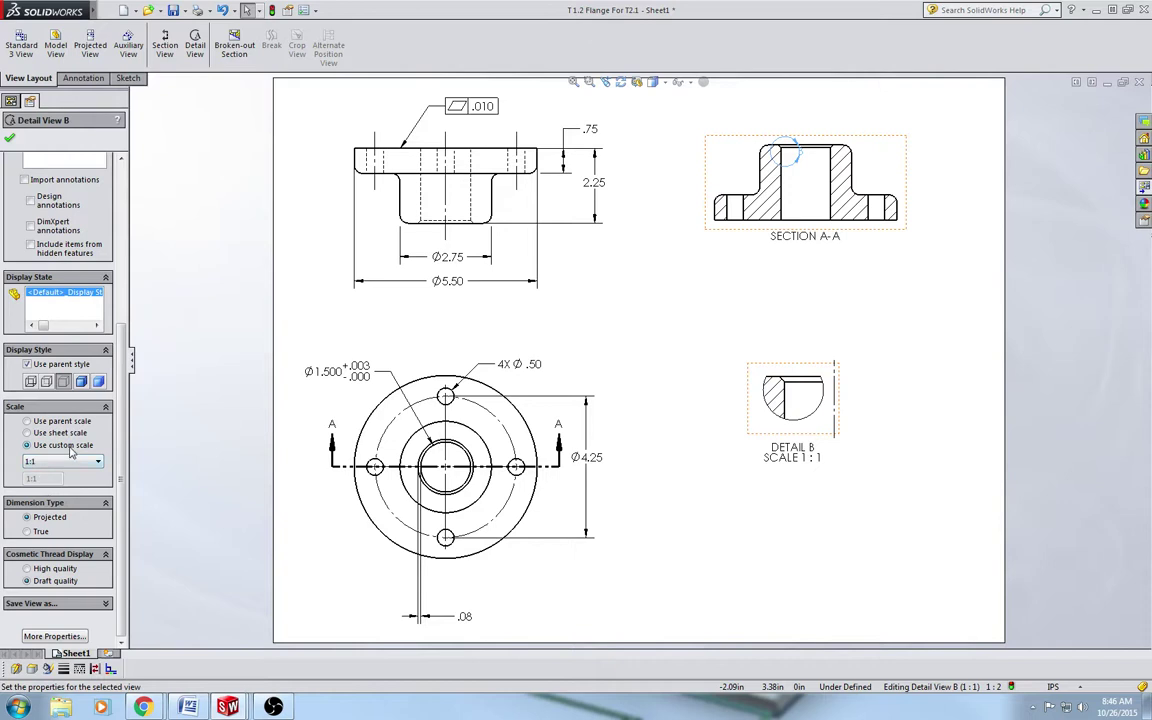
pyautogui.click(98, 464)
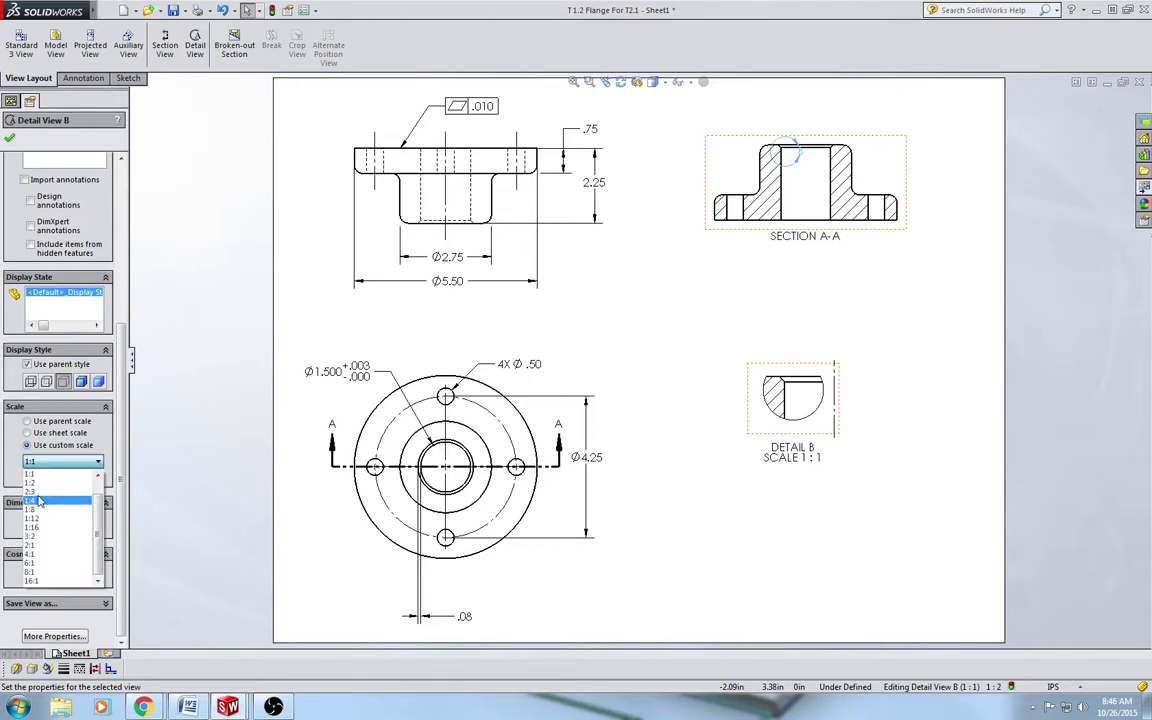
pyautogui.click(40, 496)
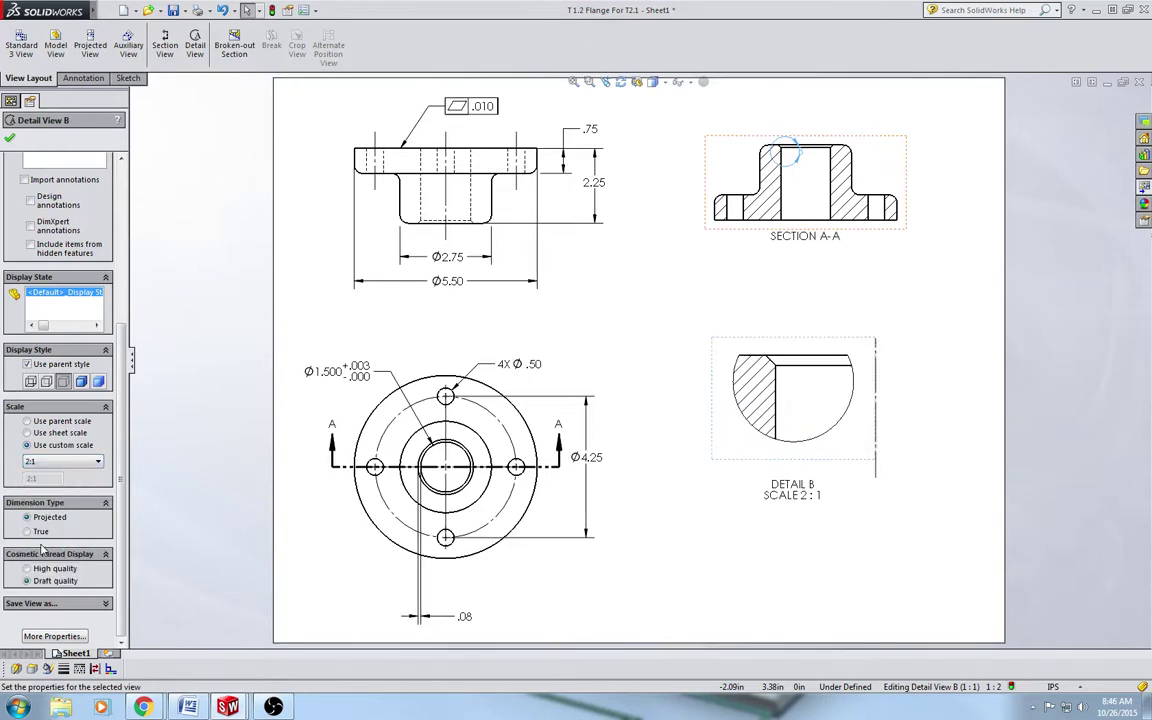
pyautogui.click(655, 540)
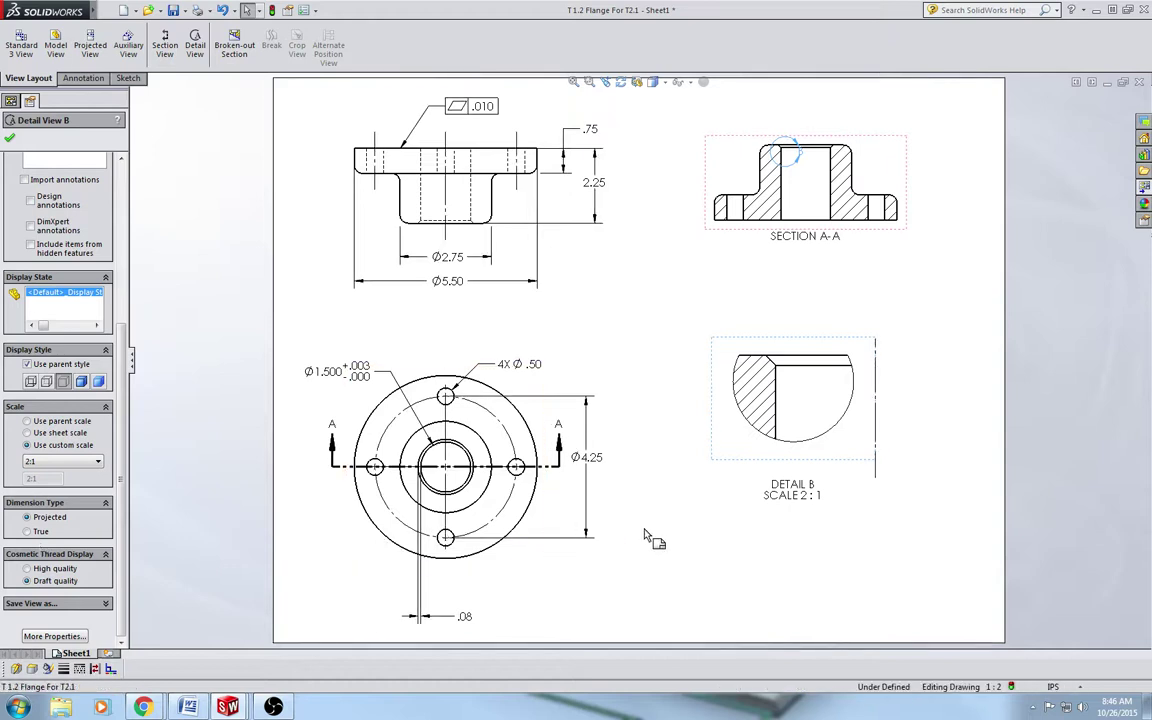
# Step: Move the .08 chamfer dimension from the front view into detail B, just above the chamfer
pyautogui.click(467, 618)
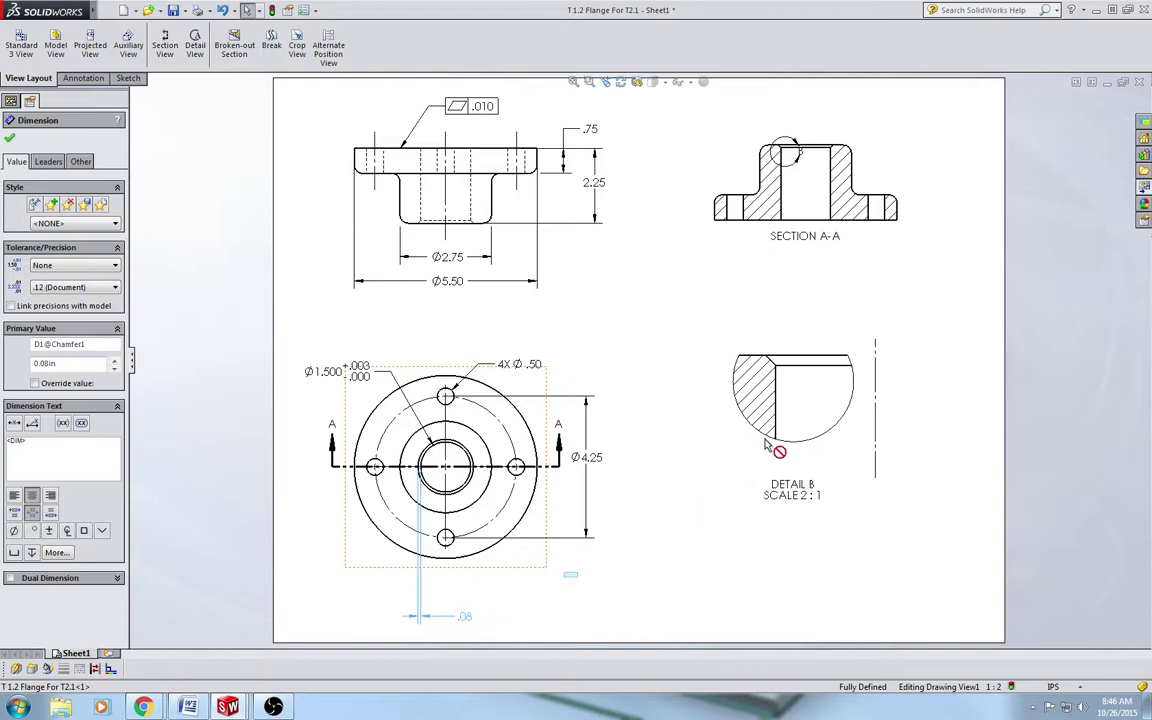
pyautogui.keyDown('shift'); pyautogui.moveTo(798, 402); pyautogui.dragTo(805, 335); pyautogui.keyUp('shift')
pyautogui.click(665, 376)
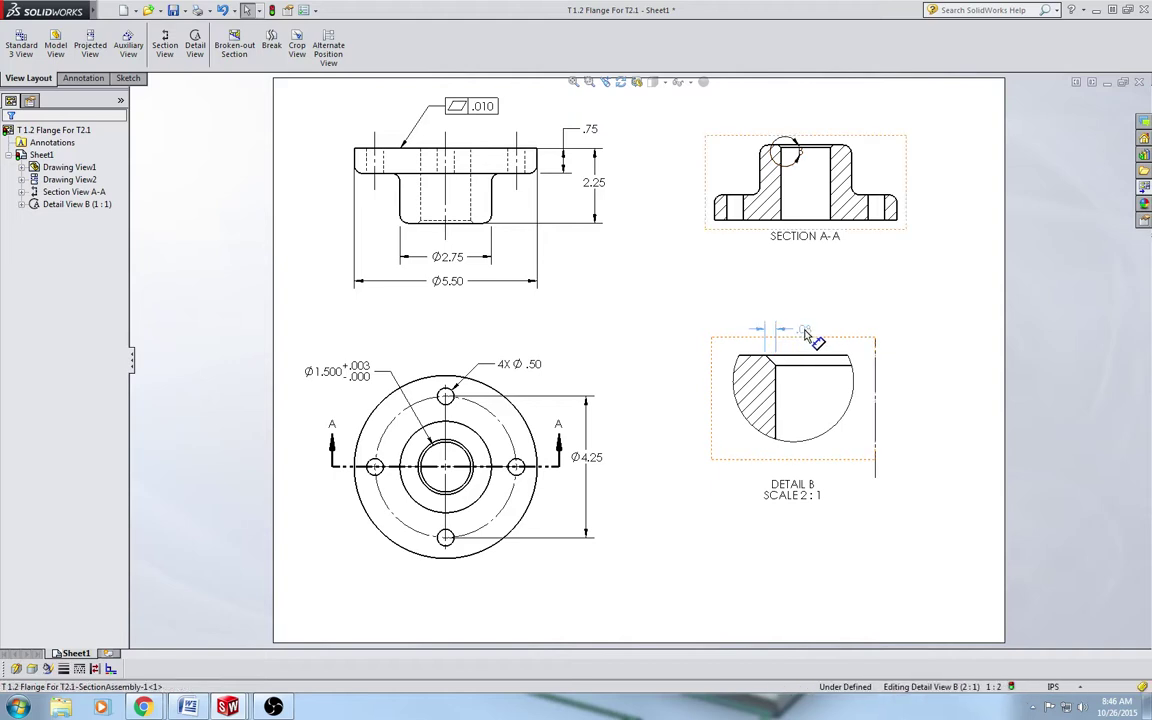
pyautogui.click(527, 321)
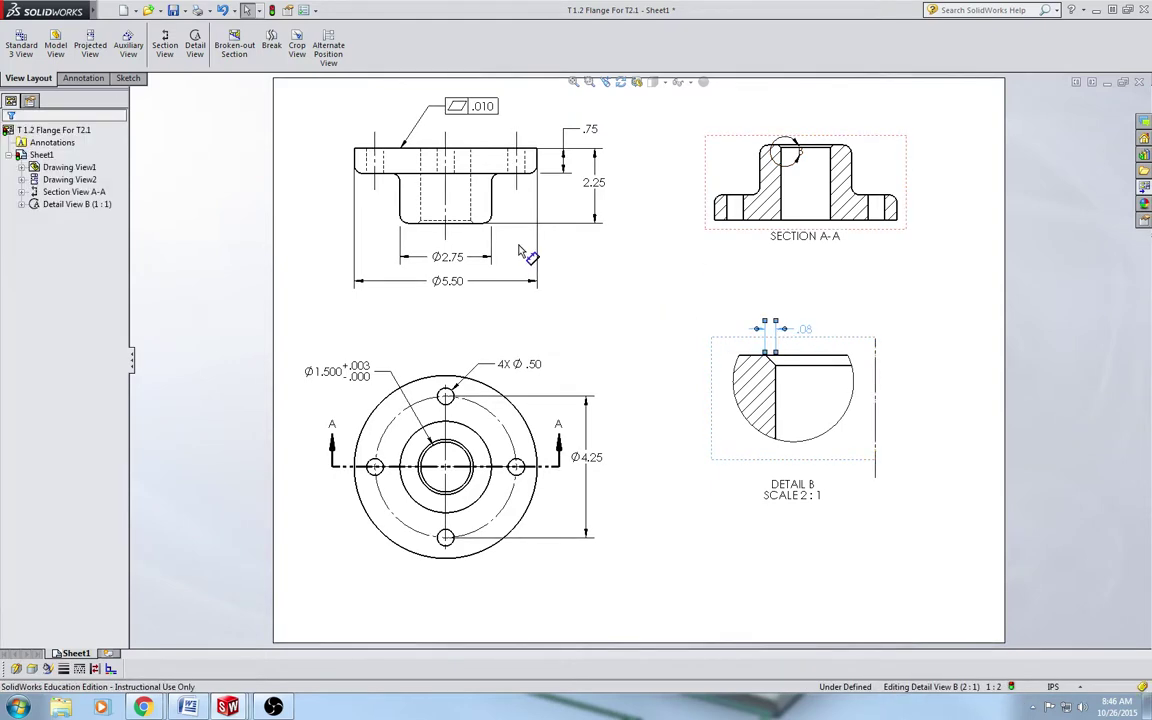
# Step: Import the entire model's dimensions into all views without duplicates and place the 45° chamfer angle to the right of detail B
pyautogui.click(84, 79)
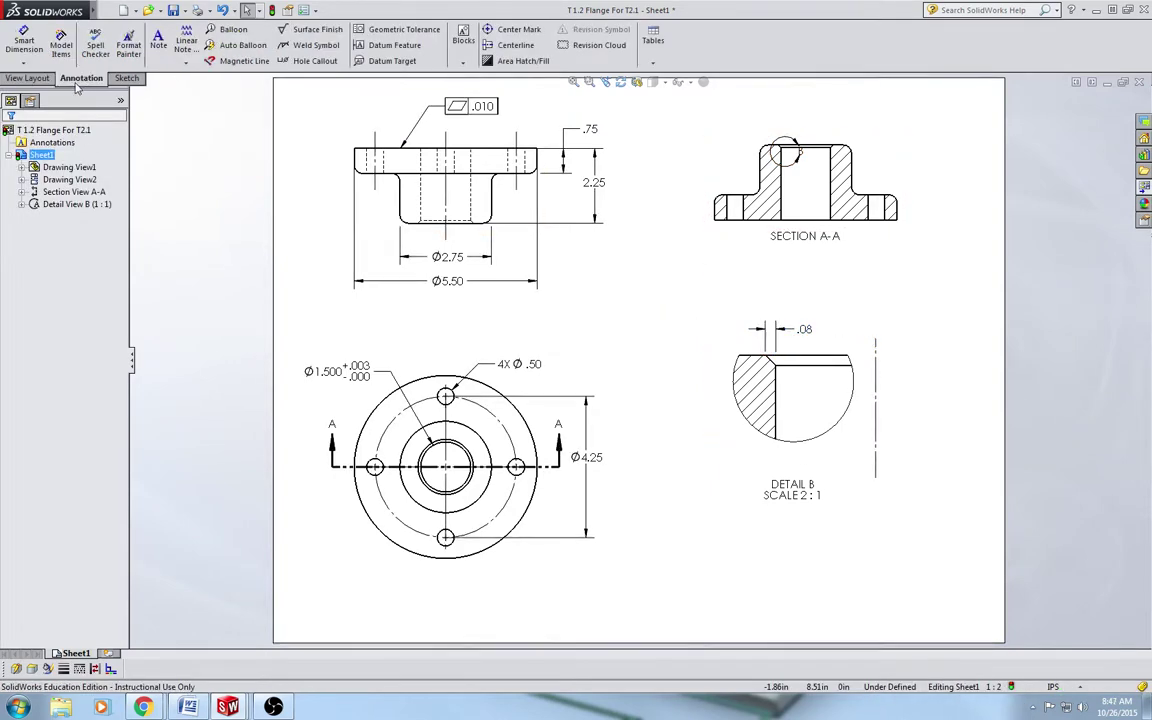
pyautogui.click(61, 46)
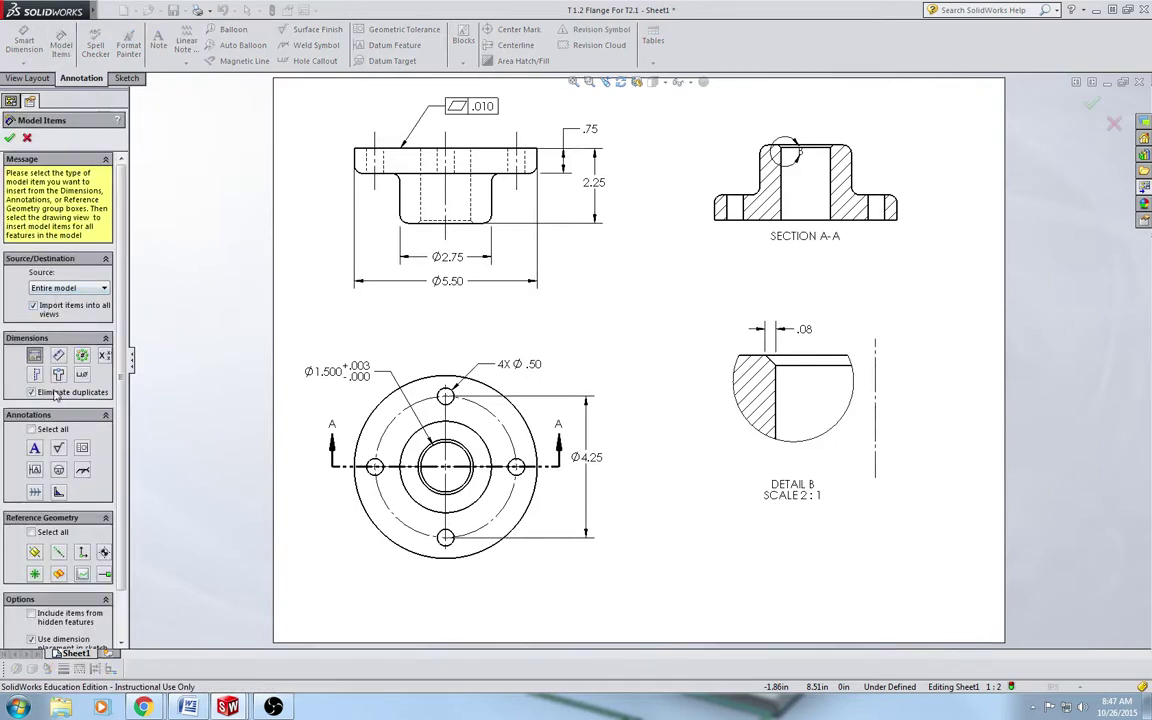
pyautogui.click(10, 139)
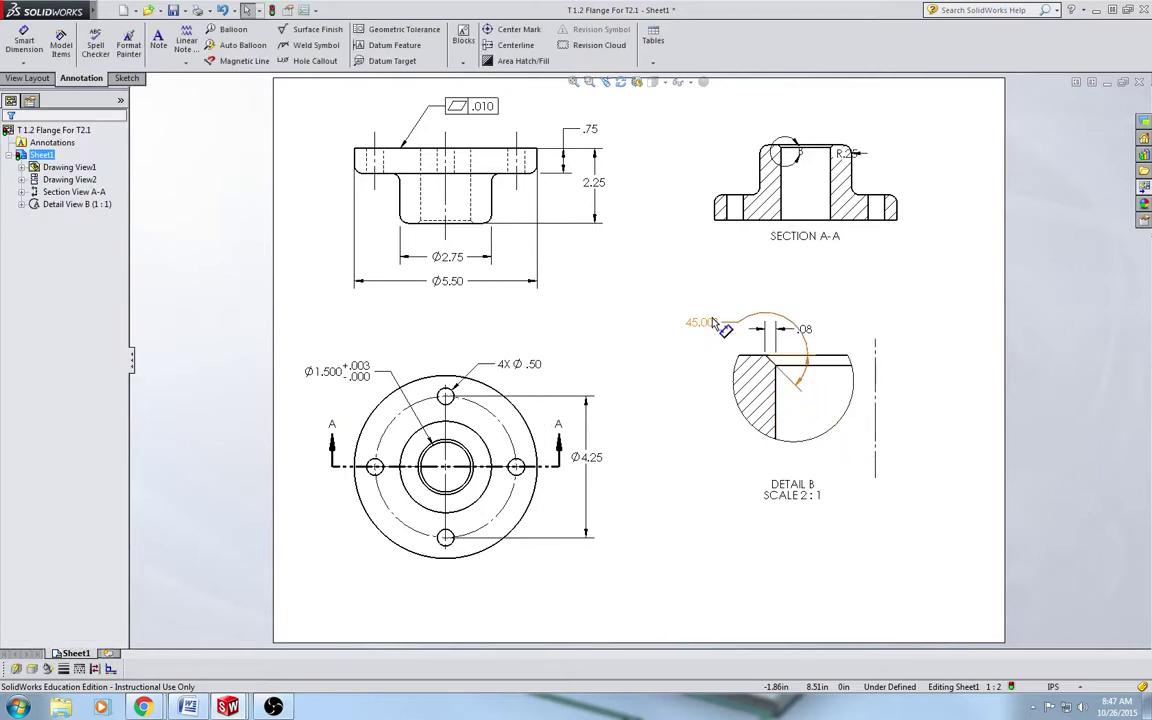
pyautogui.moveTo(730, 321); pyautogui.dragTo(862, 408)
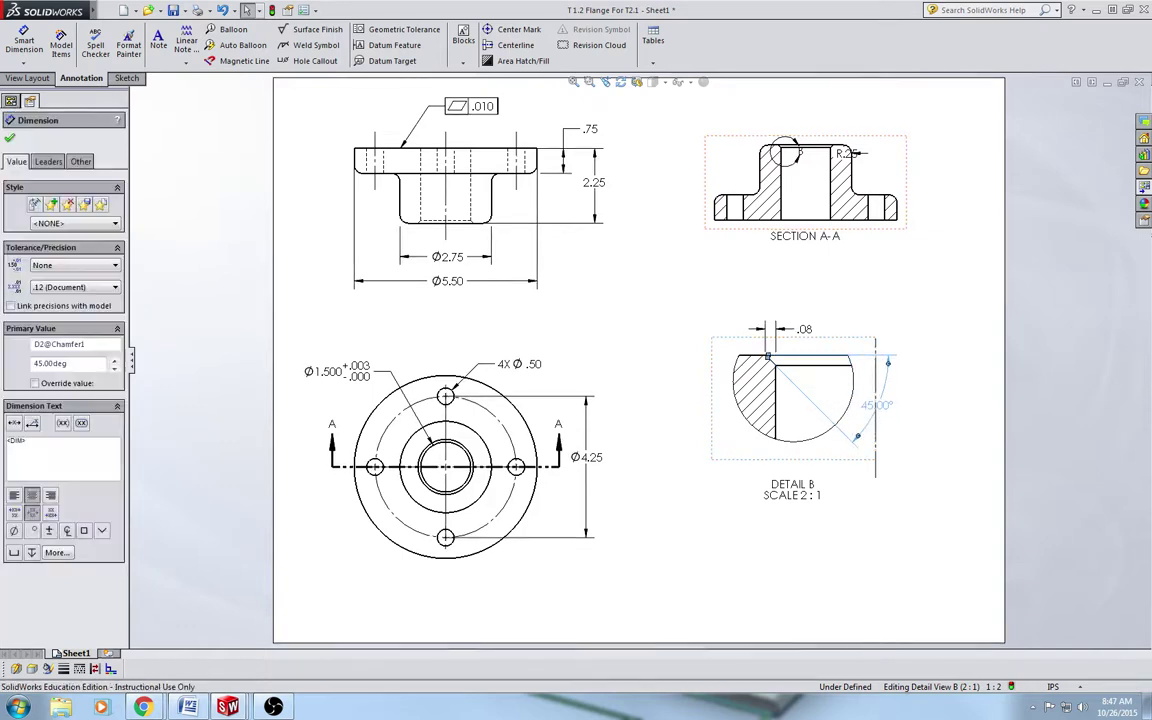
pyautogui.click(882, 288)
# Step: Delete the R.25 fillet dimension from section A-A and the stray vertical centerline beside detail B
pyautogui.moveTo(848, 153); pyautogui.dragTo(924, 122)
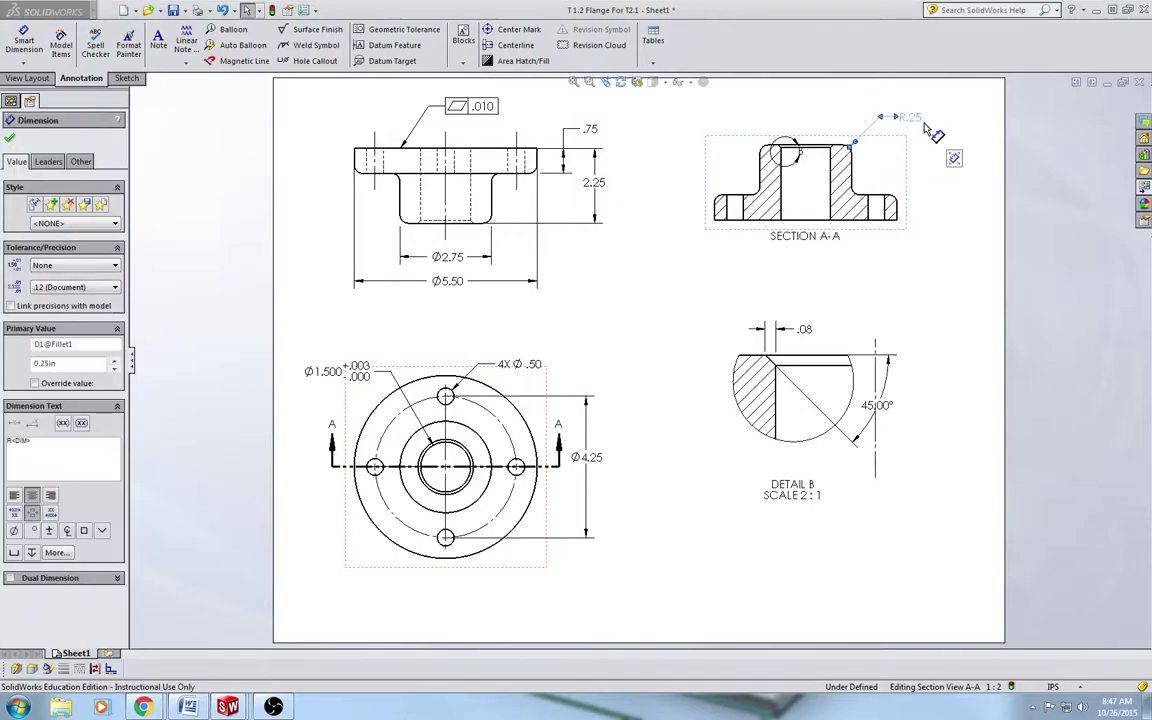
pyautogui.press('Delete')
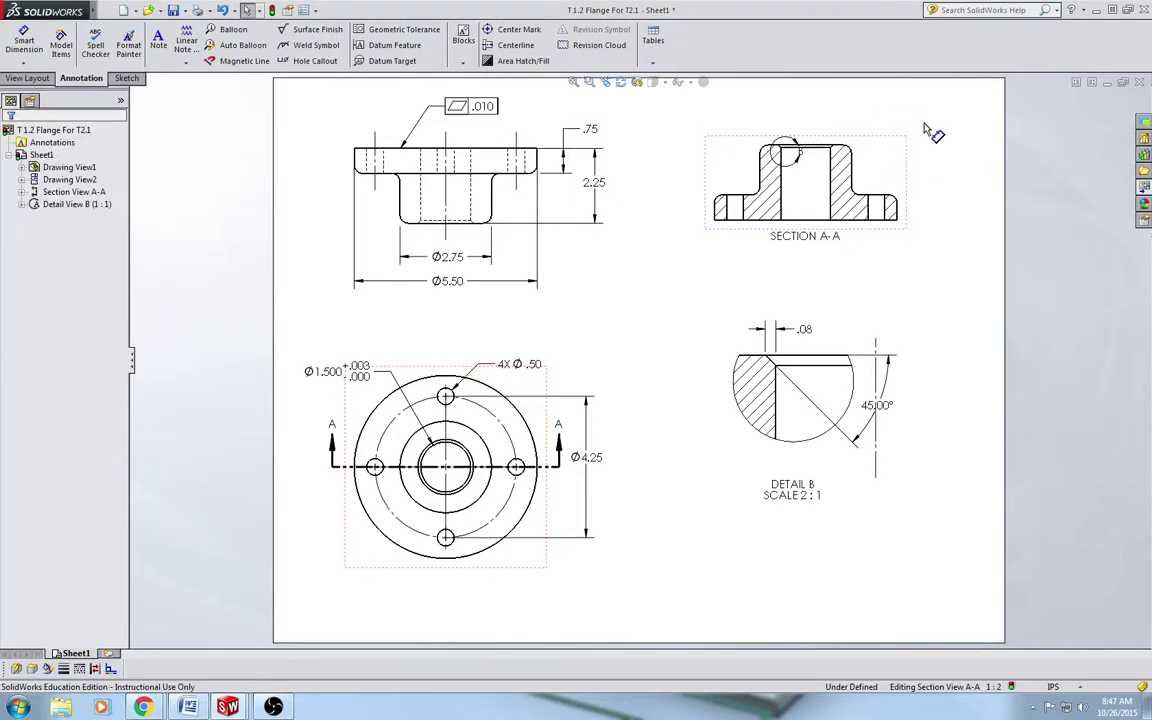
pyautogui.click(886, 444)
# Step: Adjust the 45° dimension just outside the detail circle and move detail B up and left, between the top view and section A-A
pyautogui.click(877, 405)
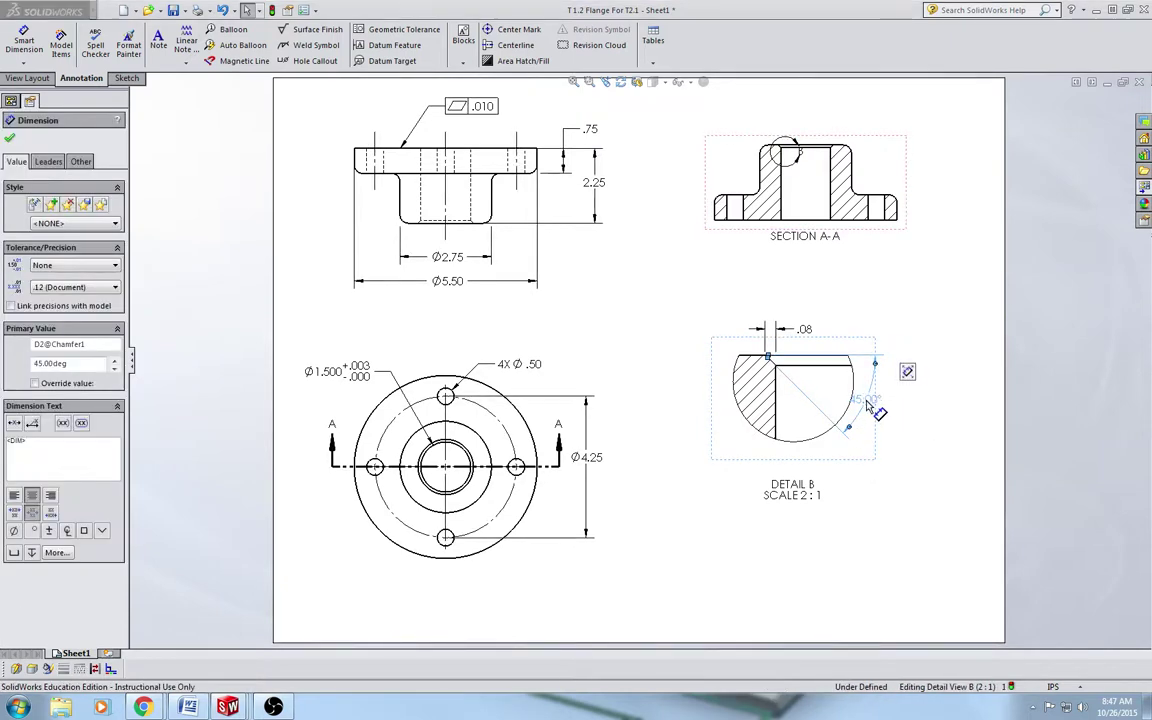
pyautogui.moveTo(877, 410); pyautogui.dragTo(888, 421)
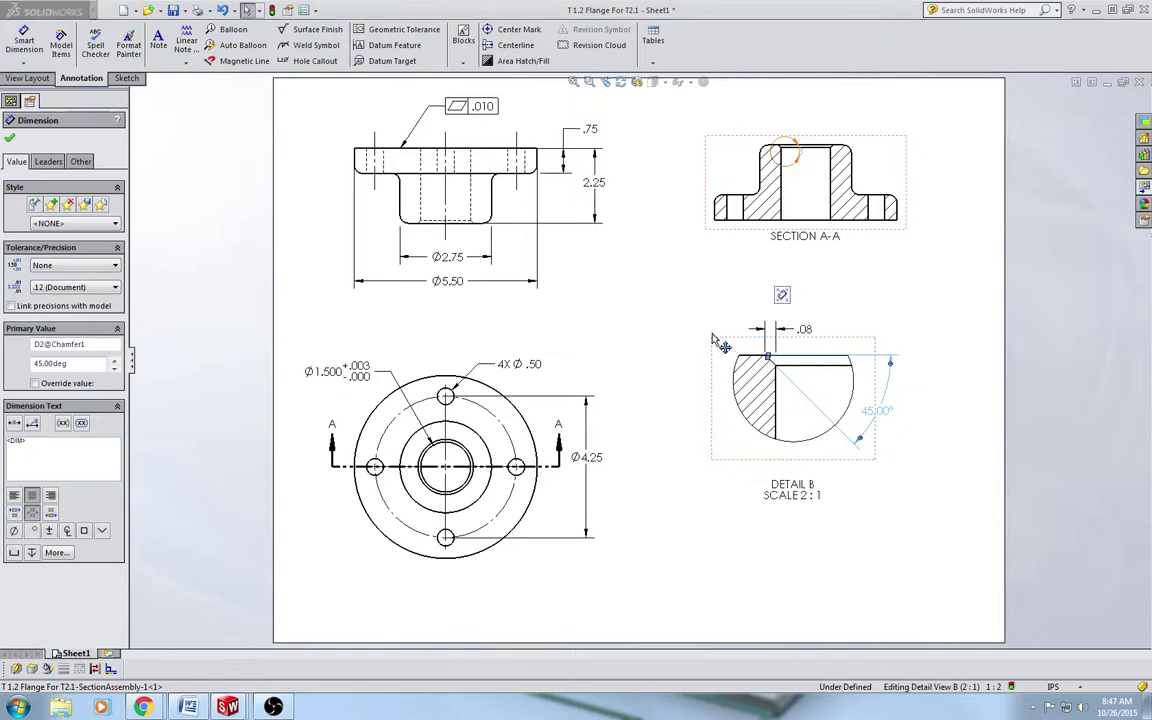
pyautogui.moveTo(717, 341); pyautogui.dragTo(578, 247)
pyautogui.click(715, 437)
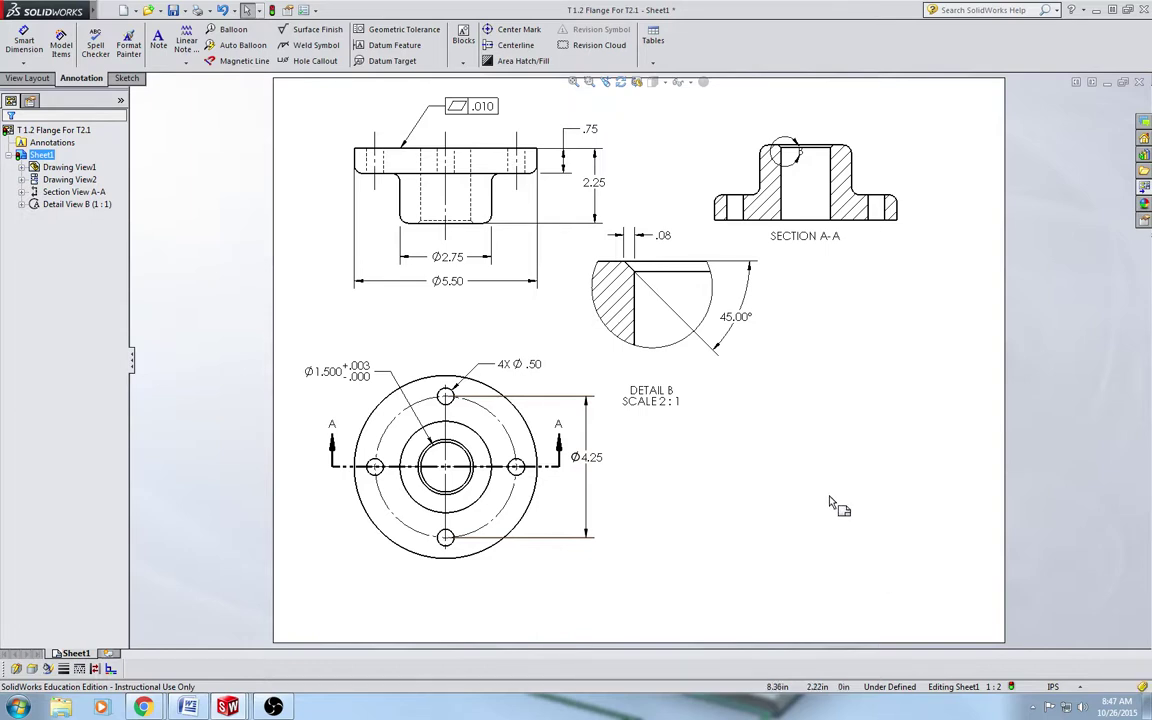
# Step: Insert the standard three views of the T 1.2 Flange For T2 part and undo the insertion
pyautogui.click(410, 372)
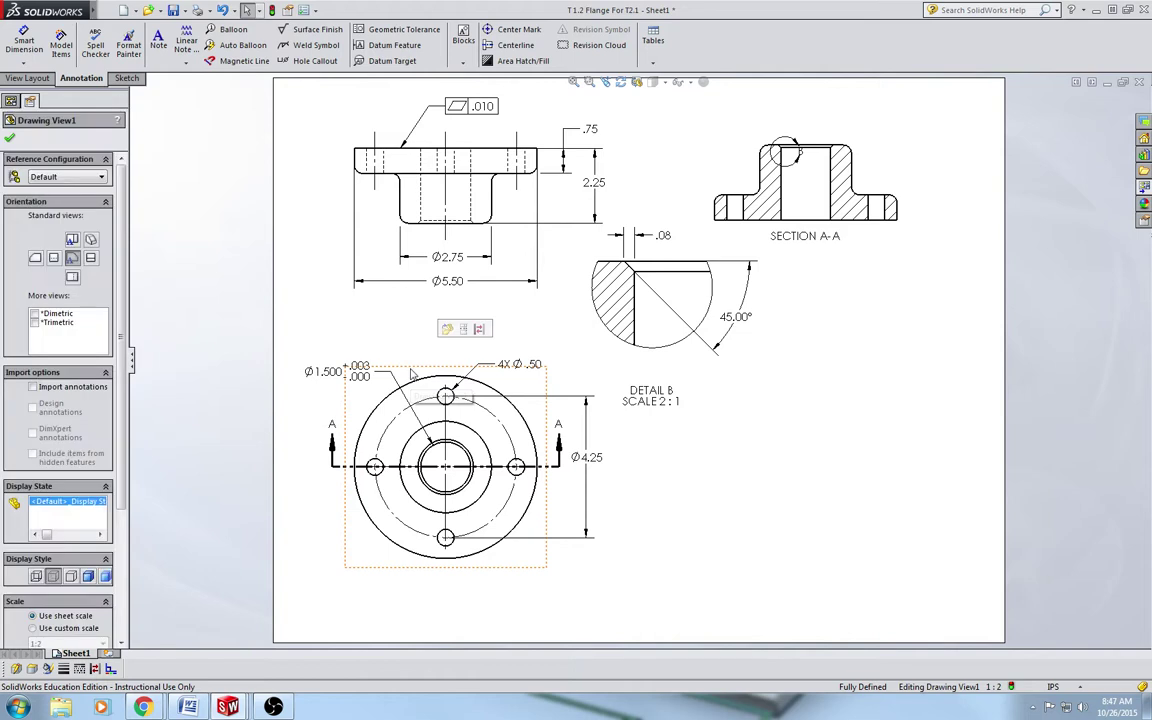
pyautogui.click(13, 78)
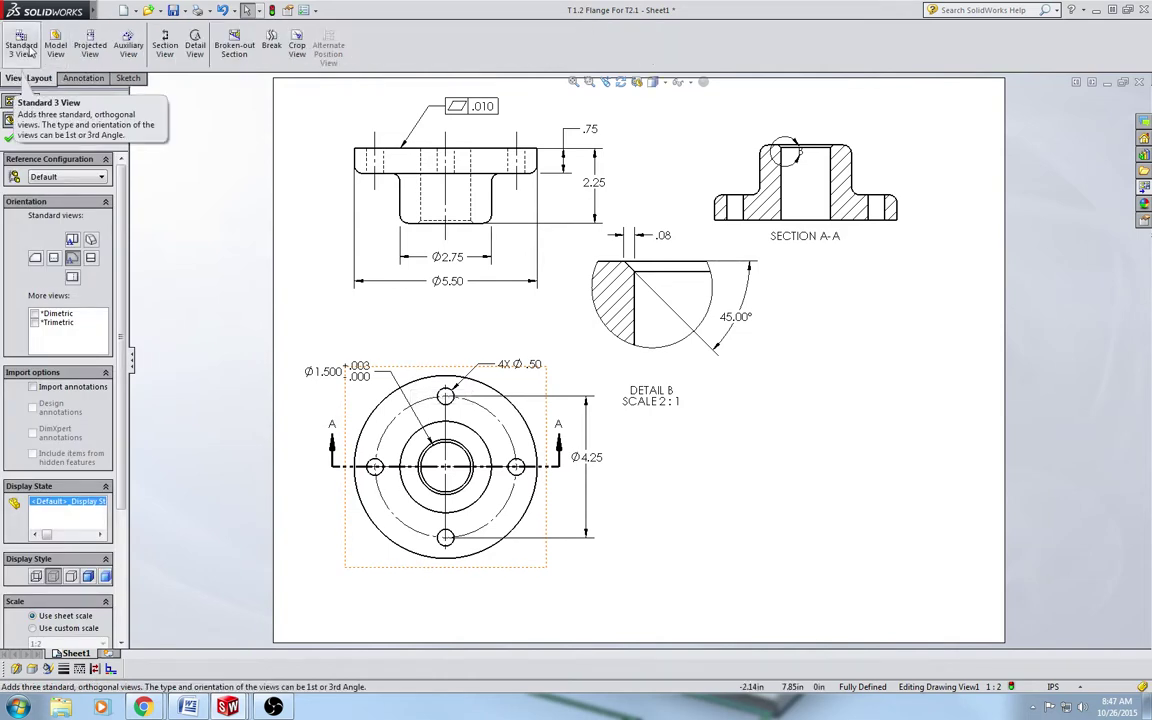
pyautogui.click(34, 48)
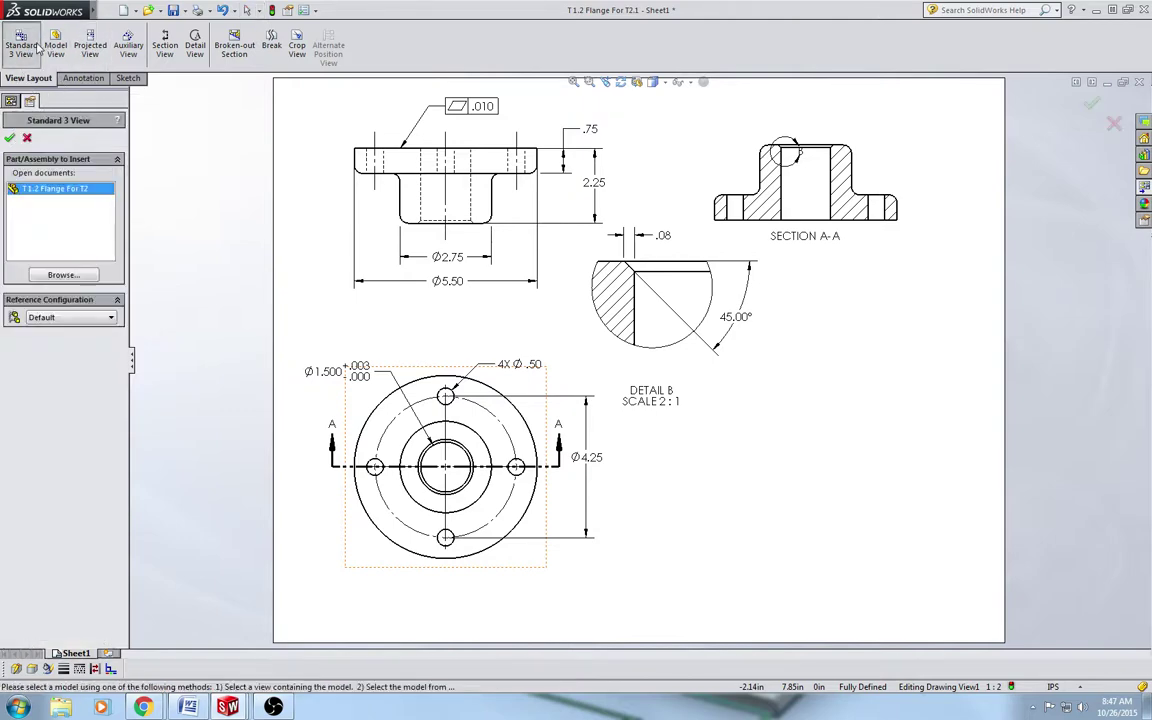
pyautogui.click(84, 274)
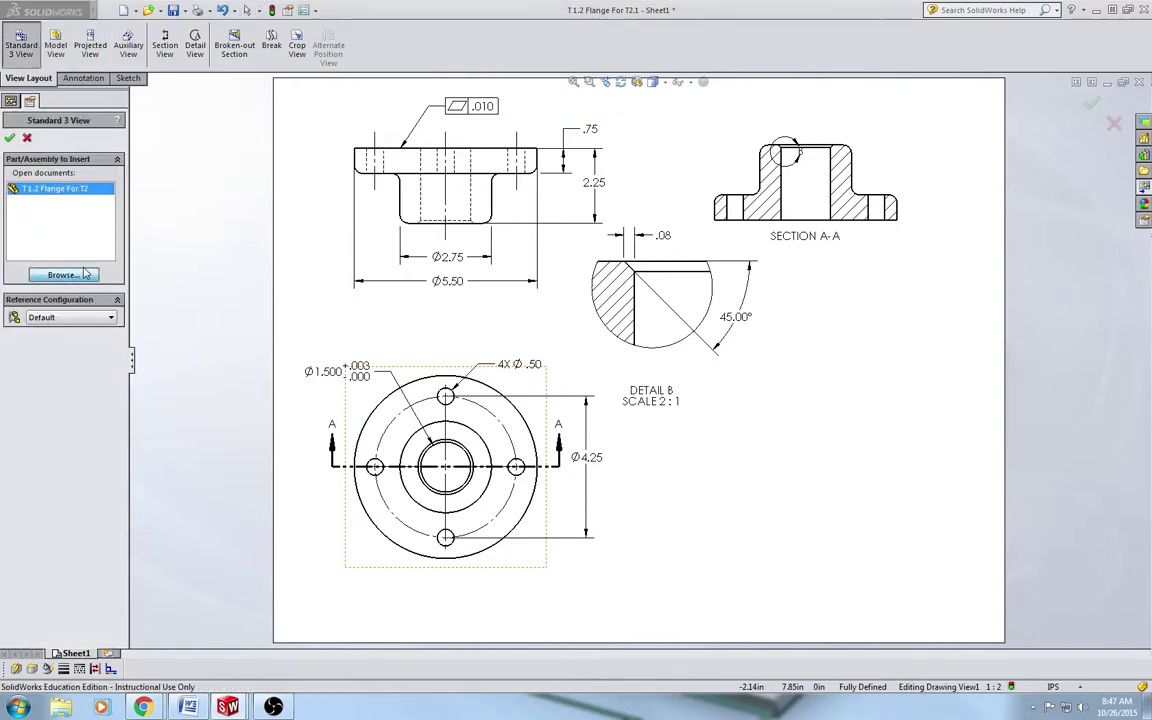
pyautogui.click(945, 160)
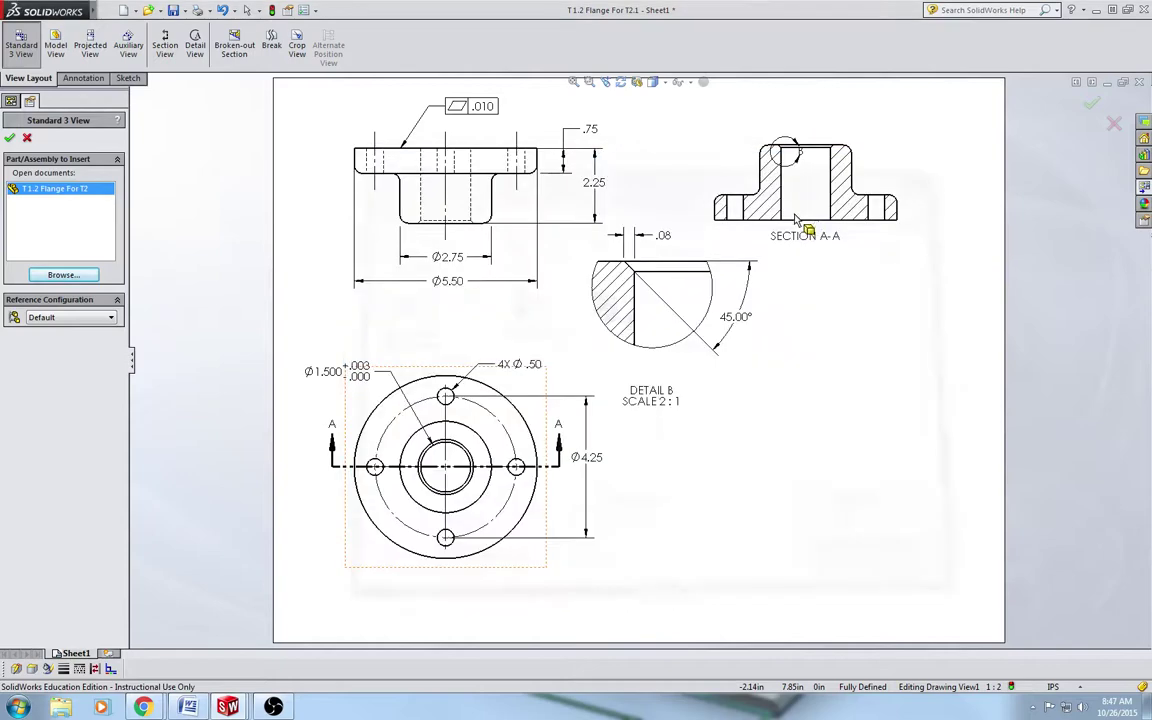
pyautogui.doubleClick(68, 190)
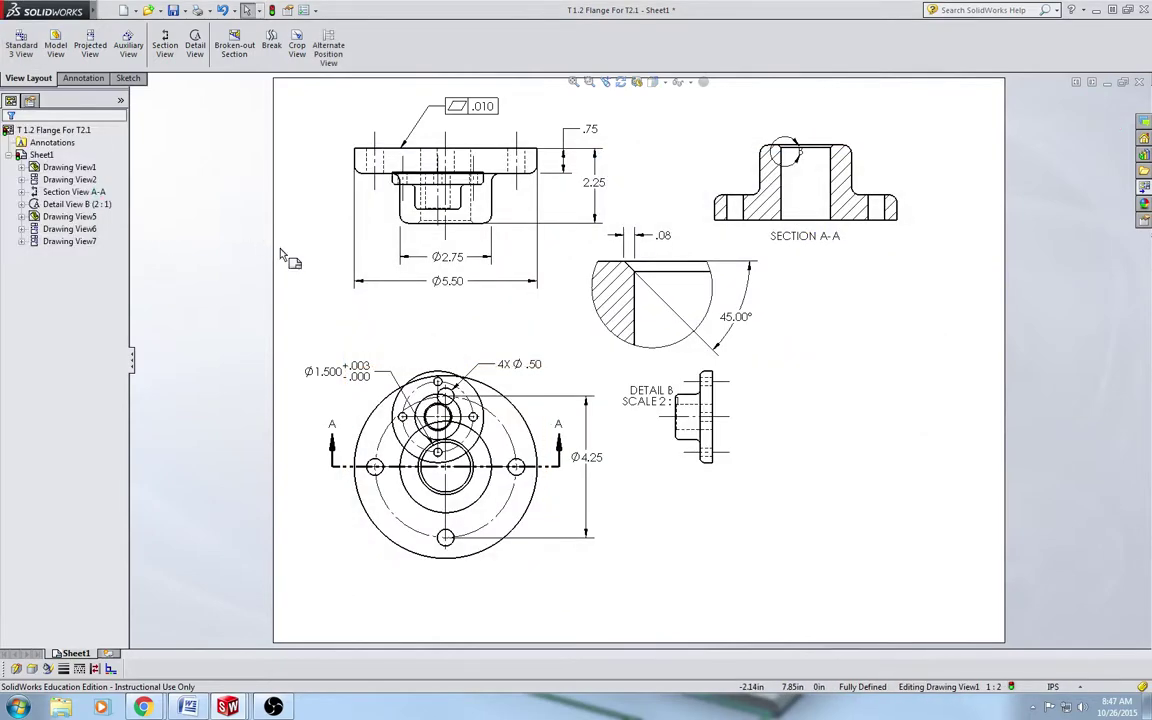
pyautogui.hotkey('ctrl', 'z')
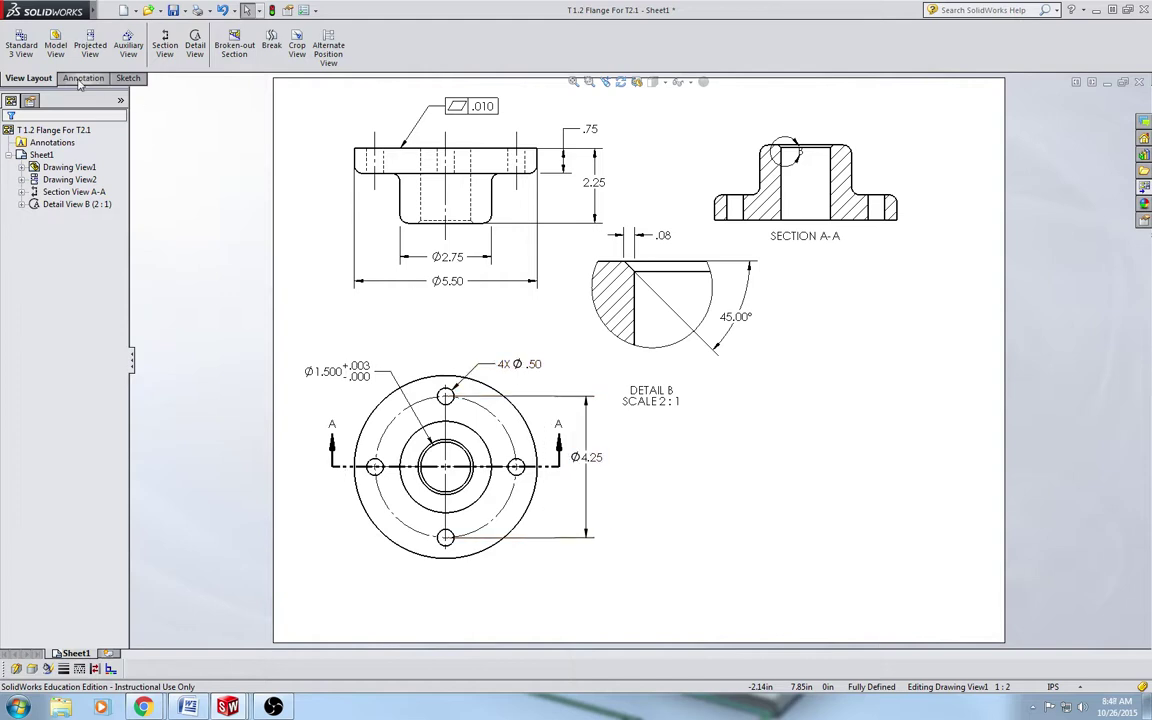
# Step: Project an isometric view from the front view and move it to the empty lower-right area of the sheet
pyautogui.click(88, 46)
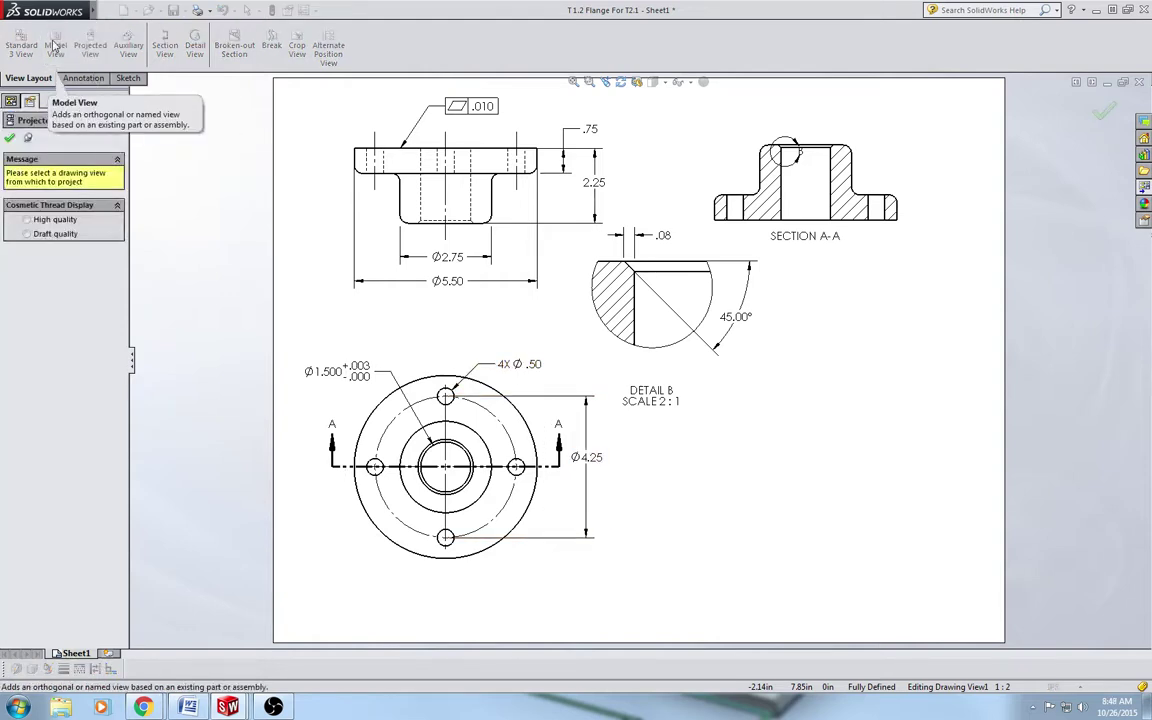
pyautogui.click(405, 362)
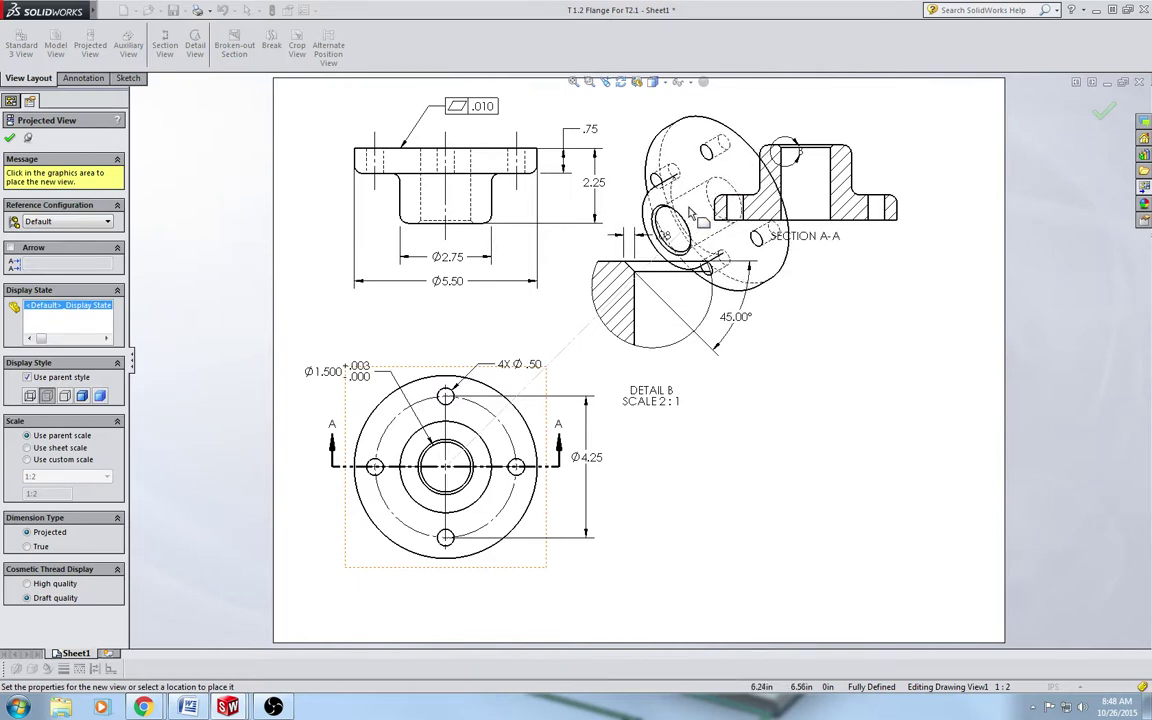
pyautogui.click(708, 124)
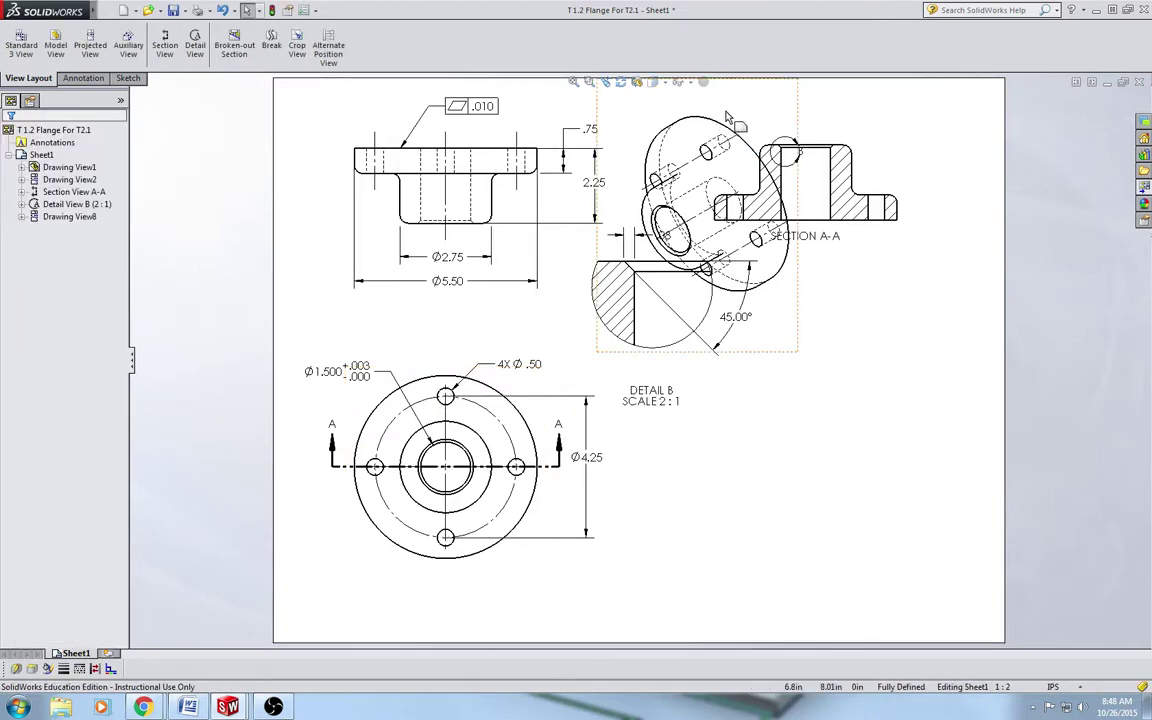
pyautogui.moveTo(735, 128)
pyautogui.mouseDown()
pyautogui.moveTo(834, 388)
pyautogui.moveTo(862, 405)
pyautogui.mouseUp()
pyautogui.click(910, 310)
# Step: Set the isometric view's display style to Shaded With Edges
pyautogui.click(812, 355)
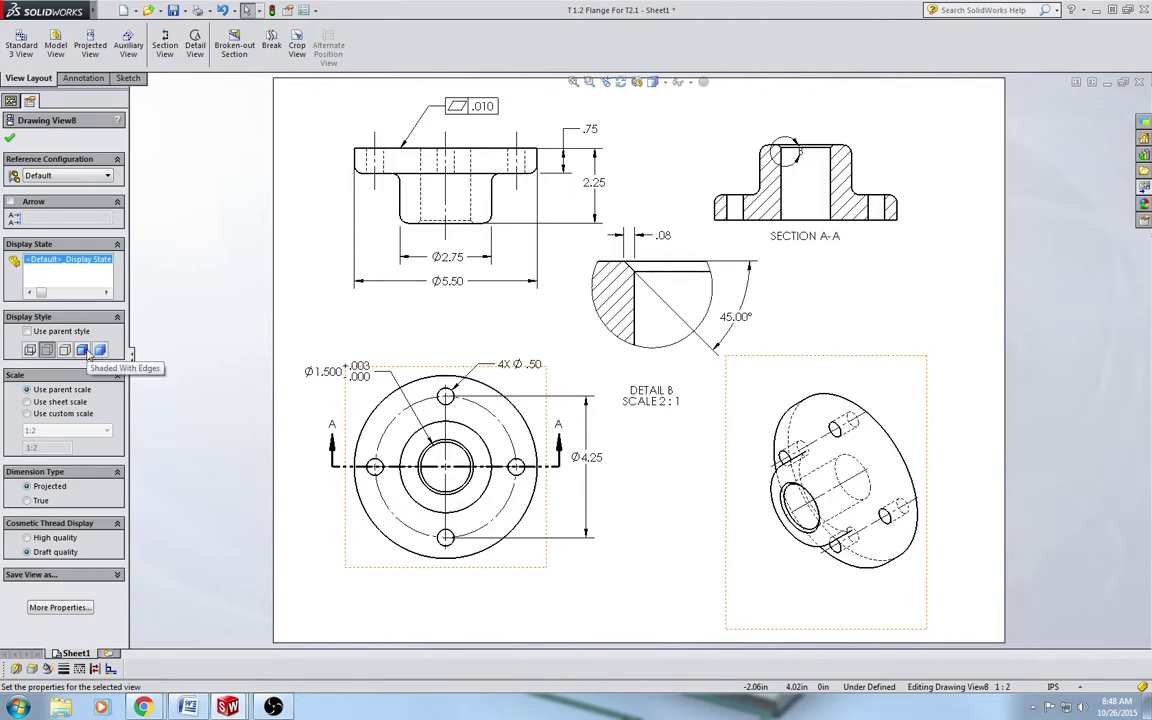
pyautogui.click(83, 350)
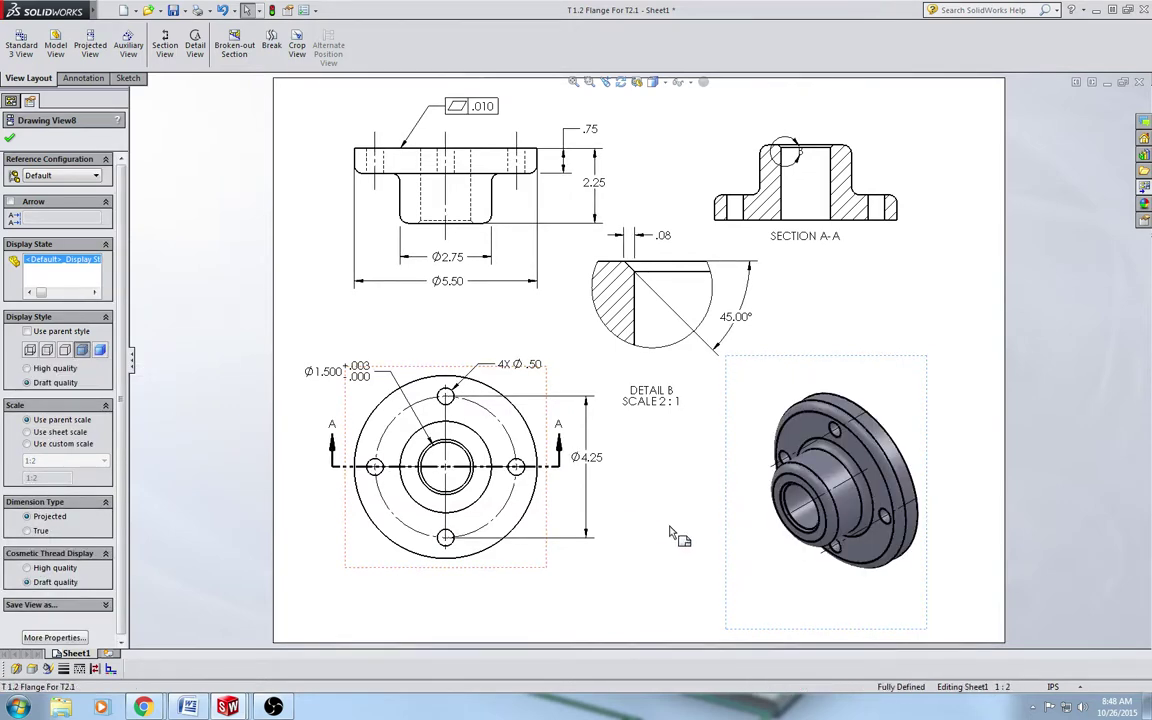
pyautogui.click(700, 510)
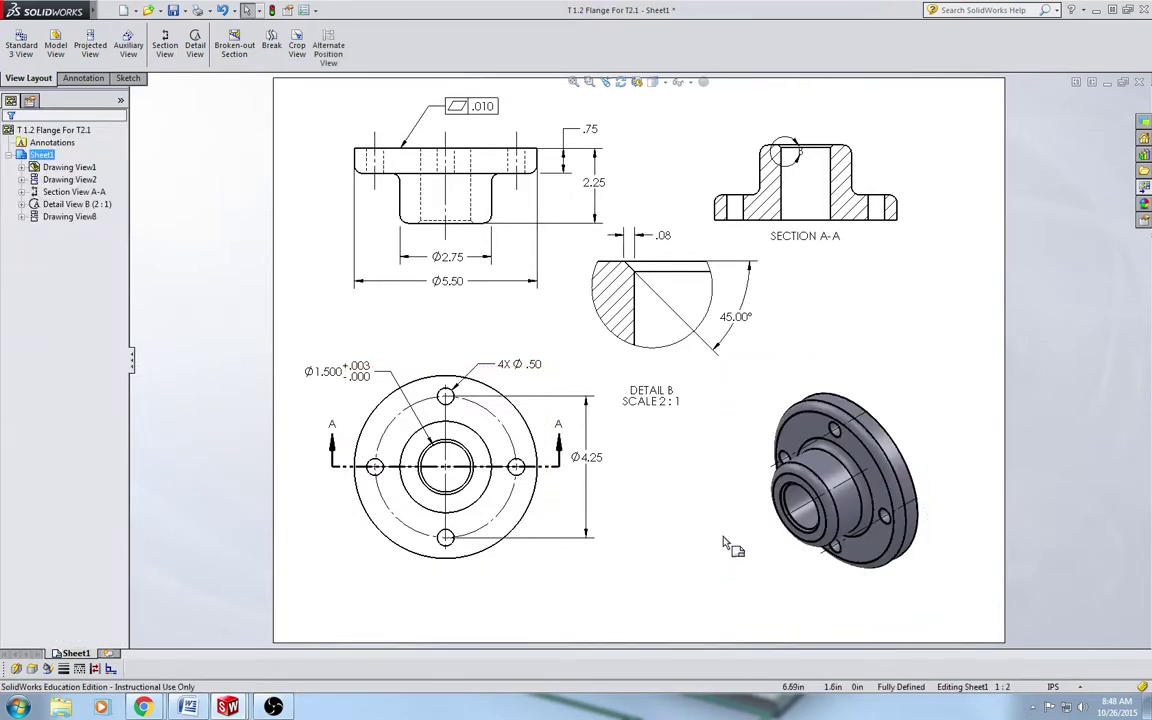
# Step: Delete the centerlines on the shaded isometric view
pyautogui.click(790, 475)
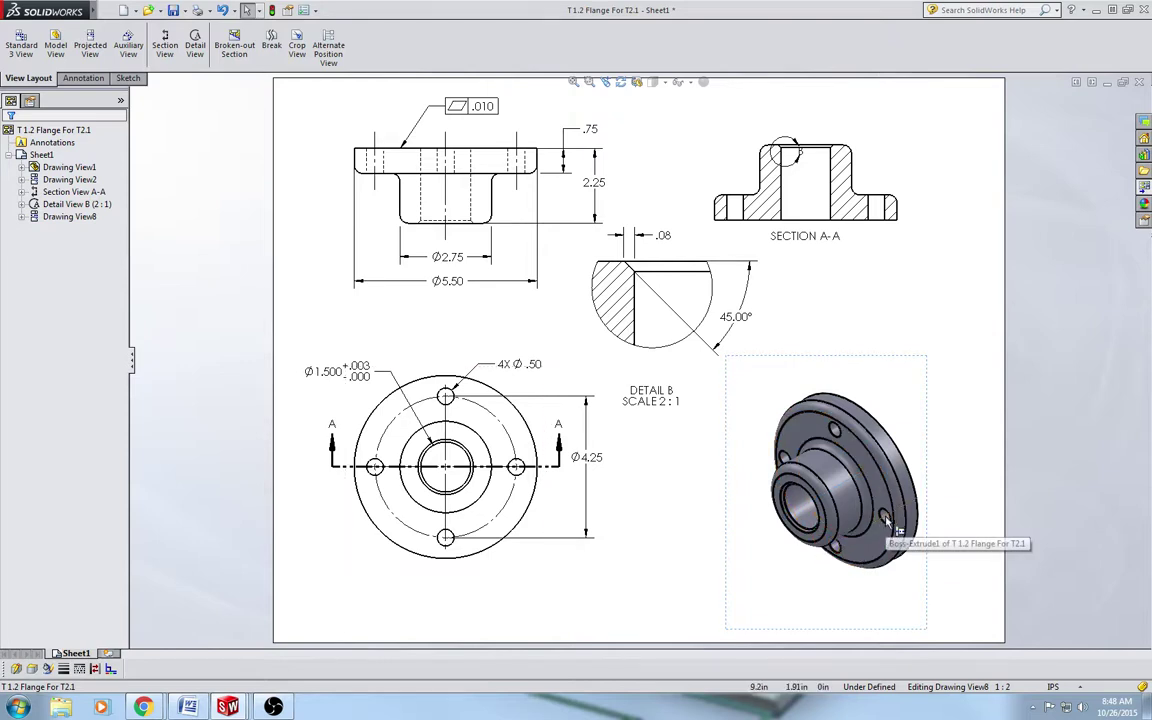
pyautogui.click(902, 352)
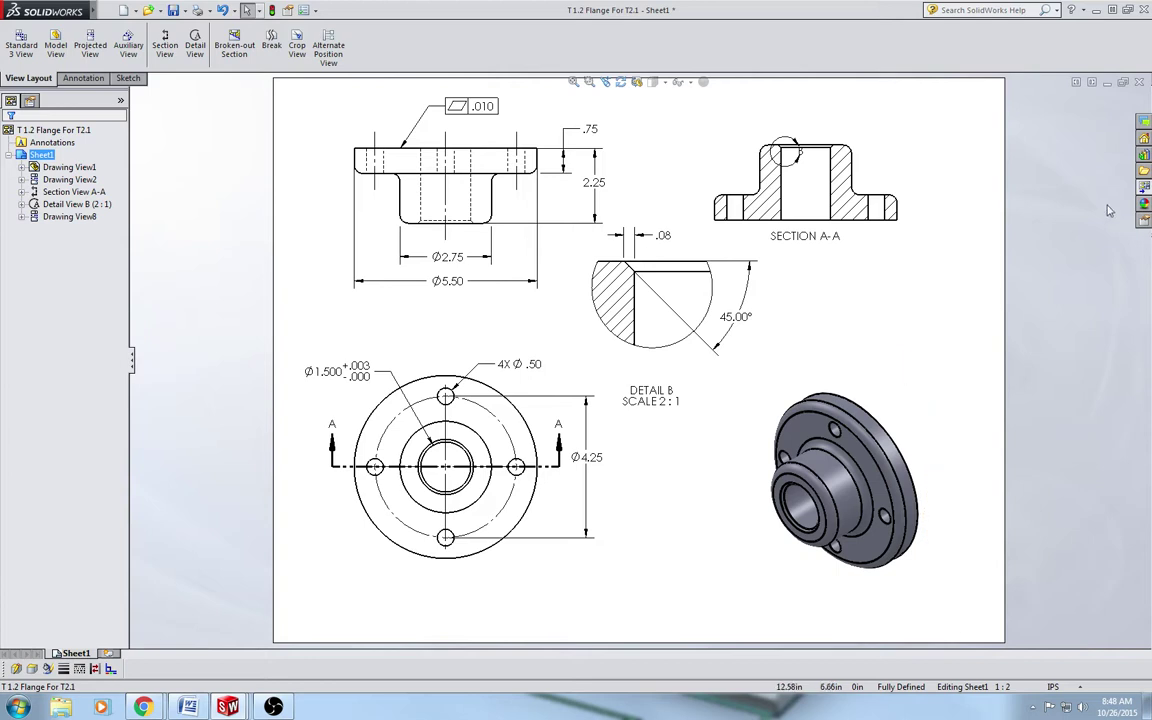
# Step: Place a trimetric view of the flange above the isometric view and set its display style to Shaded With Edges
pyautogui.click(1142, 202)
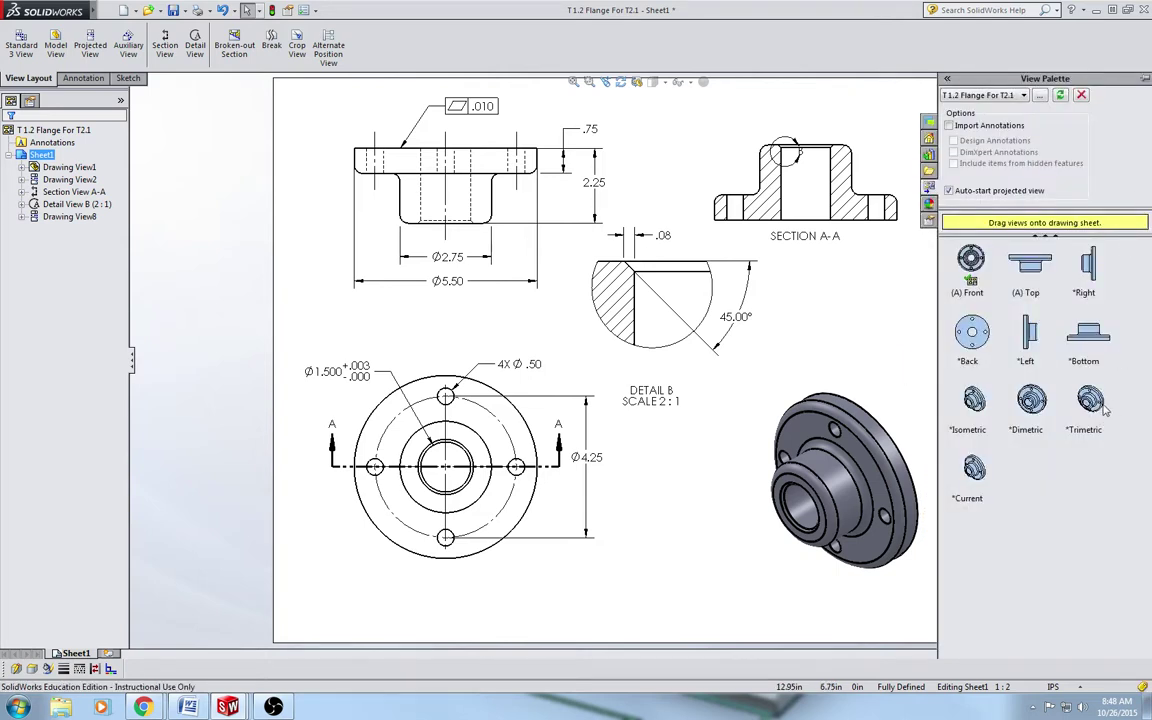
pyautogui.moveTo(1090, 401); pyautogui.dragTo(887, 330)
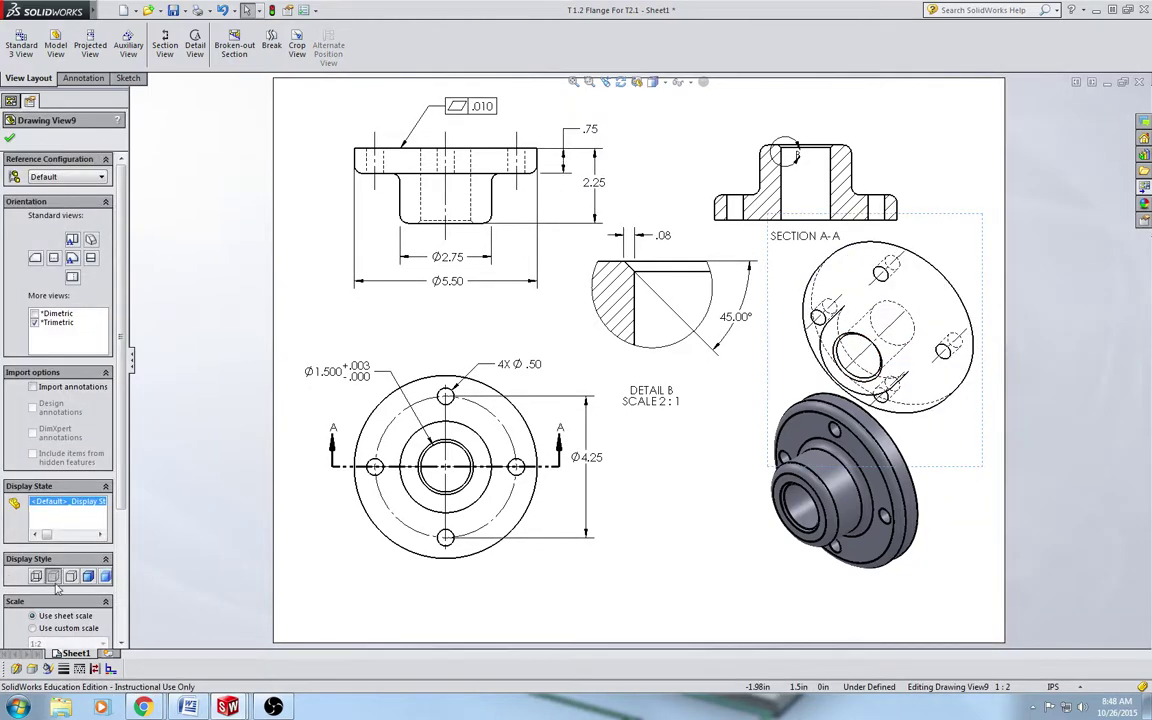
pyautogui.click(88, 576)
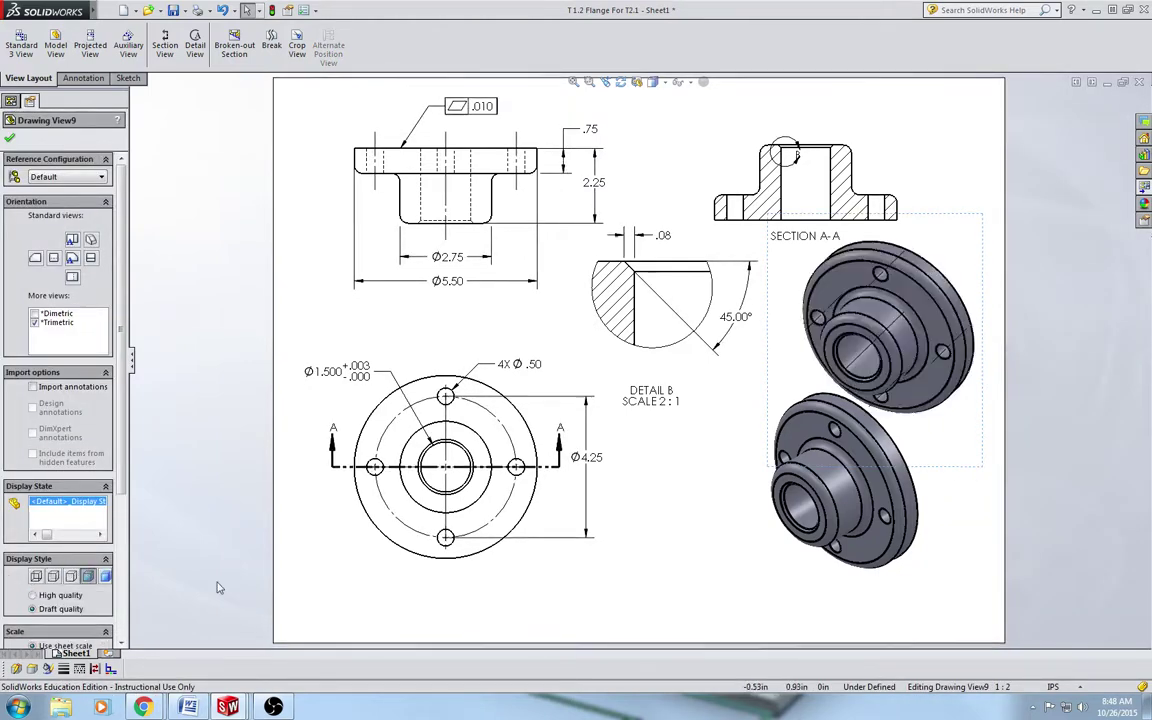
# Step: Delete the shaded isometric view and move the trimetric view down into the space it occupied
pyautogui.click(750, 530)
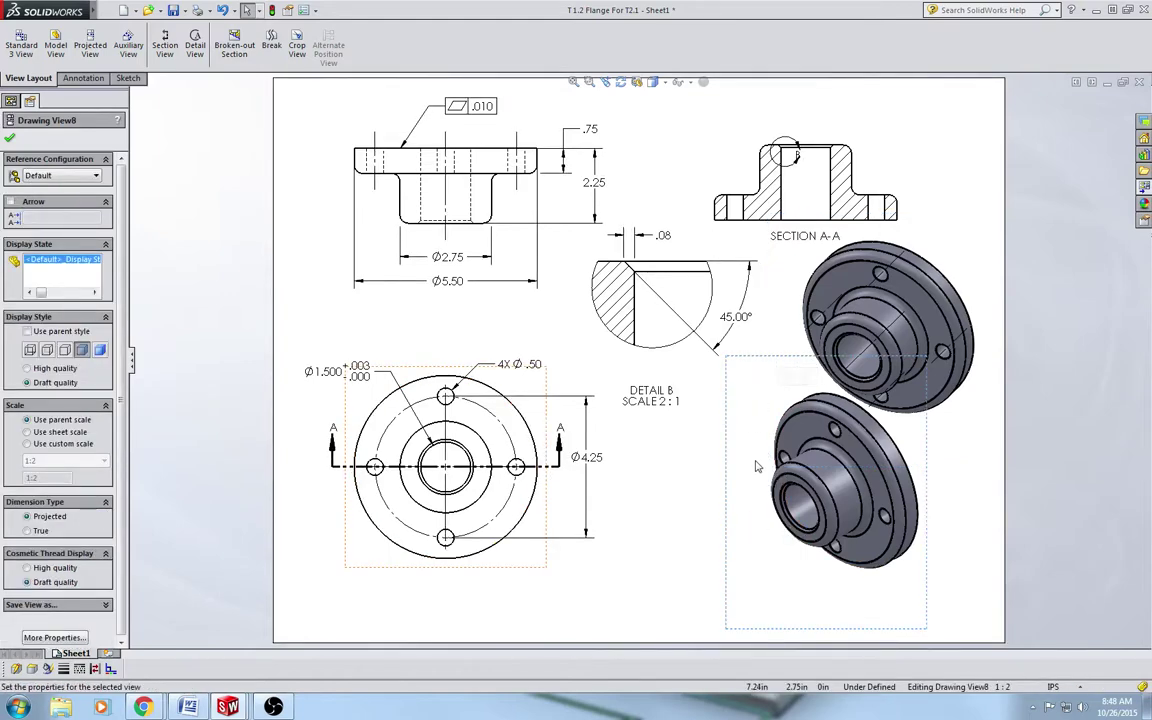
pyautogui.press('Escape')
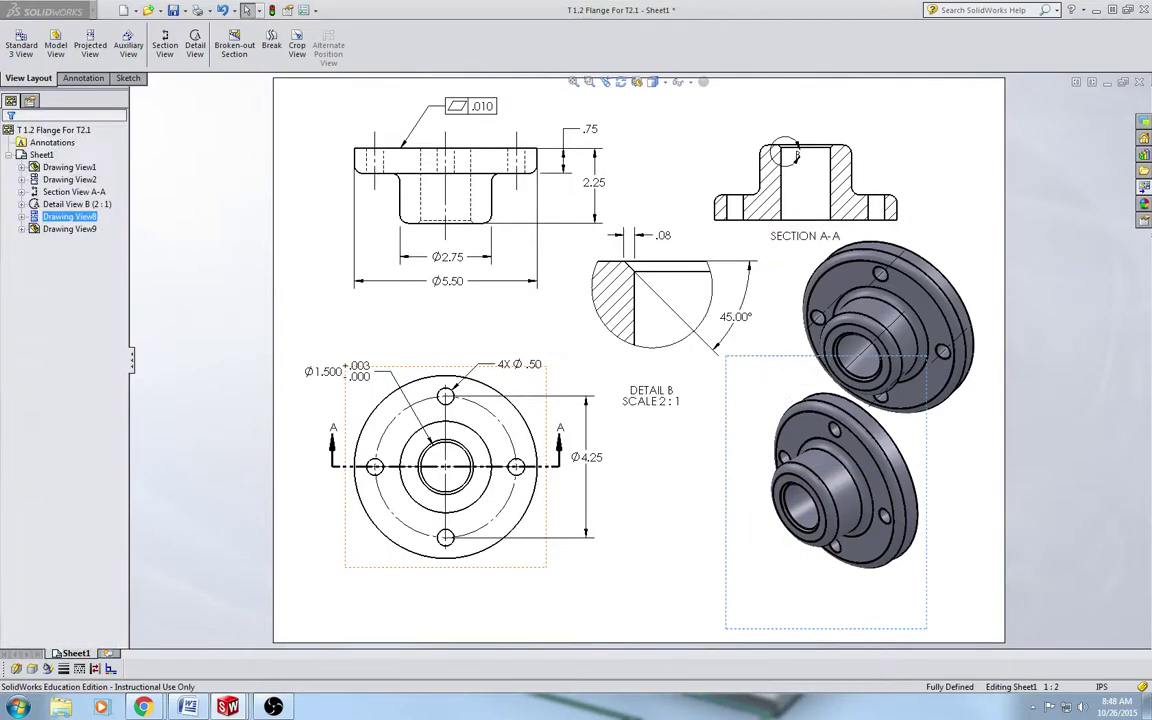
pyautogui.click(812, 430)
pyautogui.press('Delete')
pyautogui.click(760, 465)
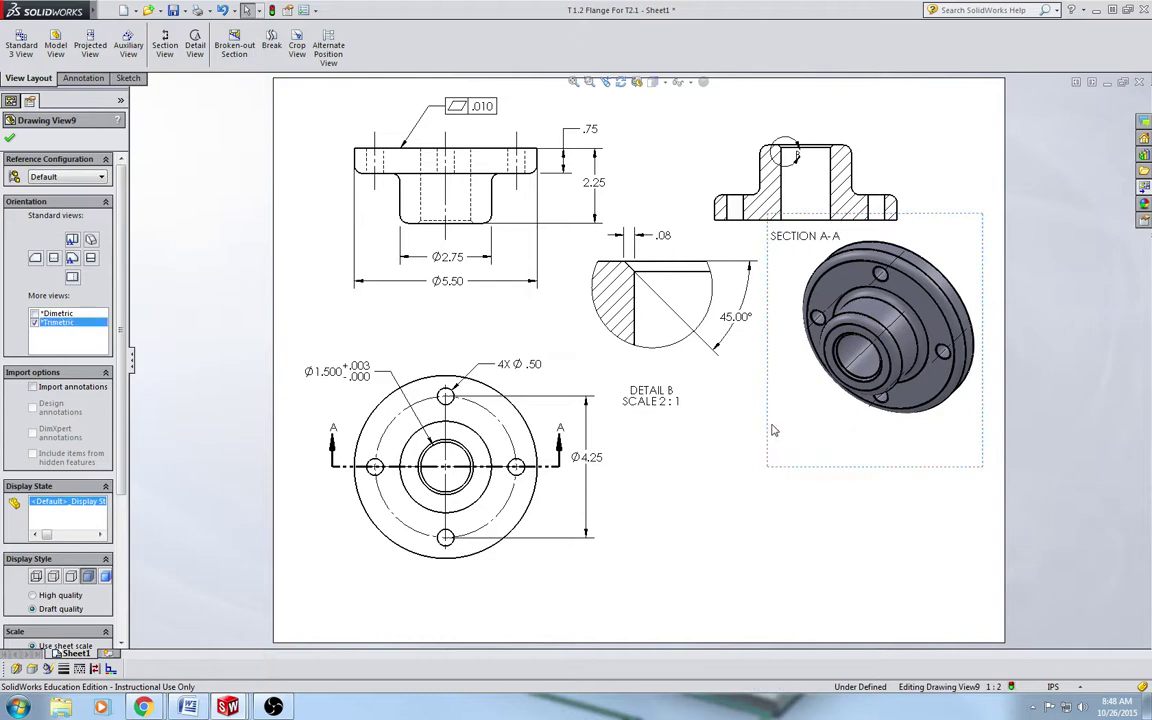
pyautogui.moveTo(694, 463); pyautogui.dragTo(698, 575)
pyautogui.press('Escape')
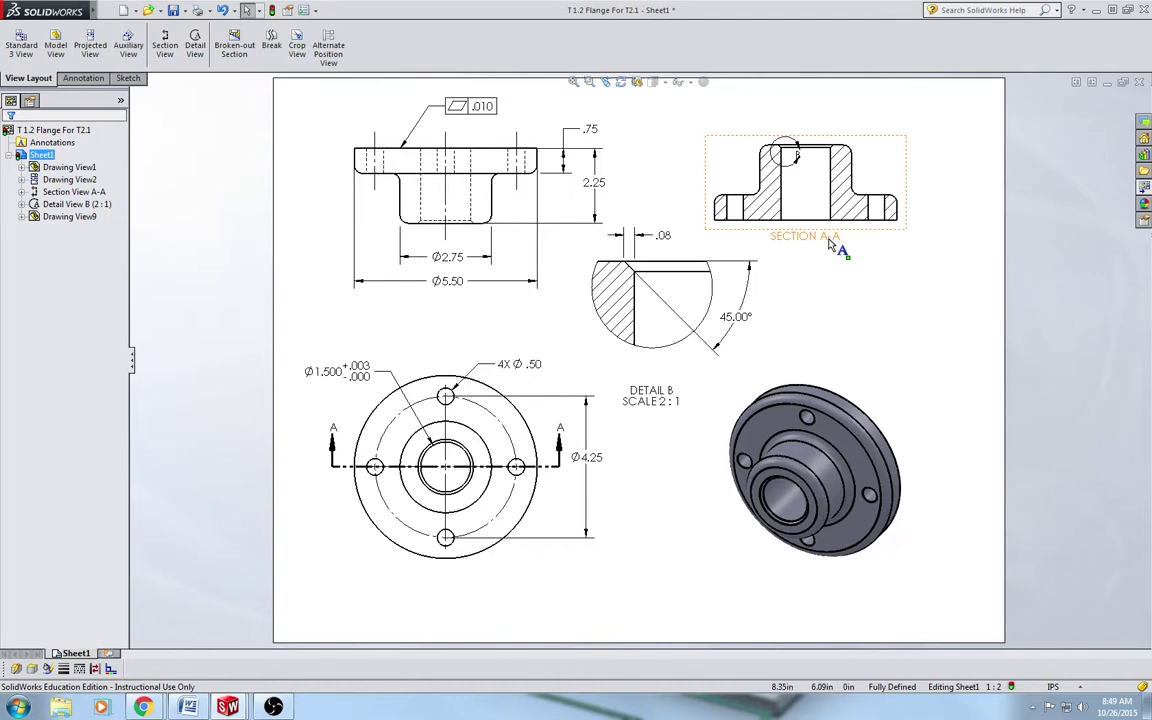
# Step: Change the label under the section view to SECTION Z-Z
pyautogui.click(829, 245)
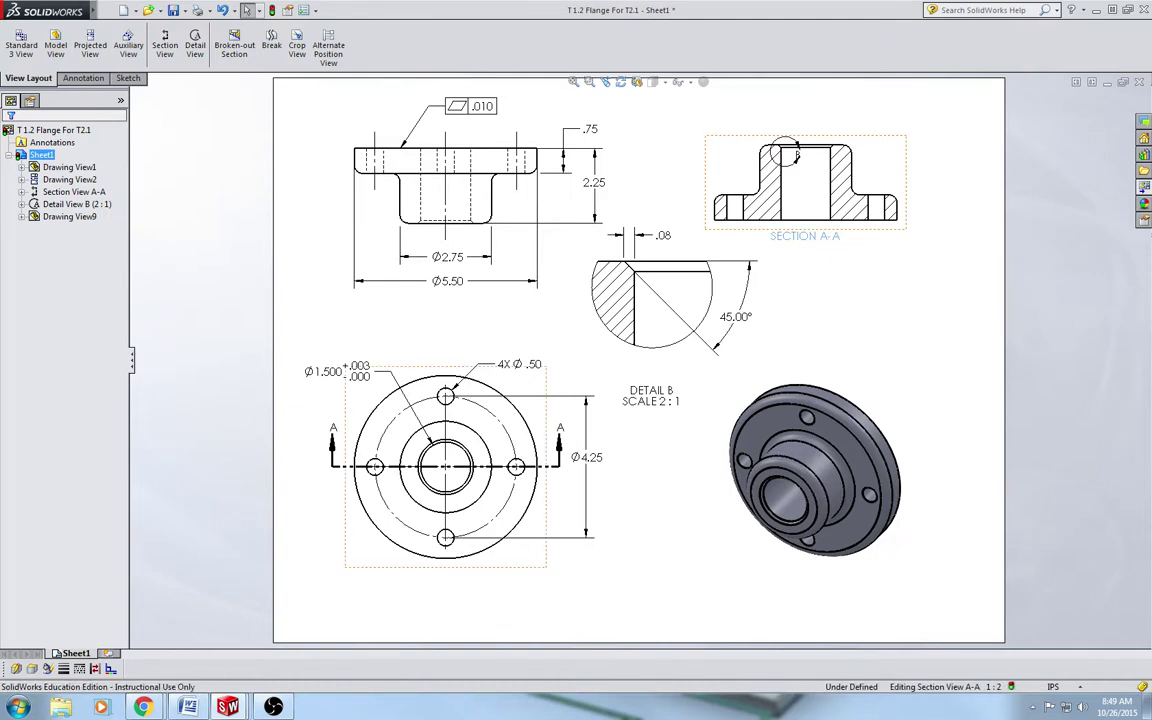
pyautogui.doubleClick(833, 243)
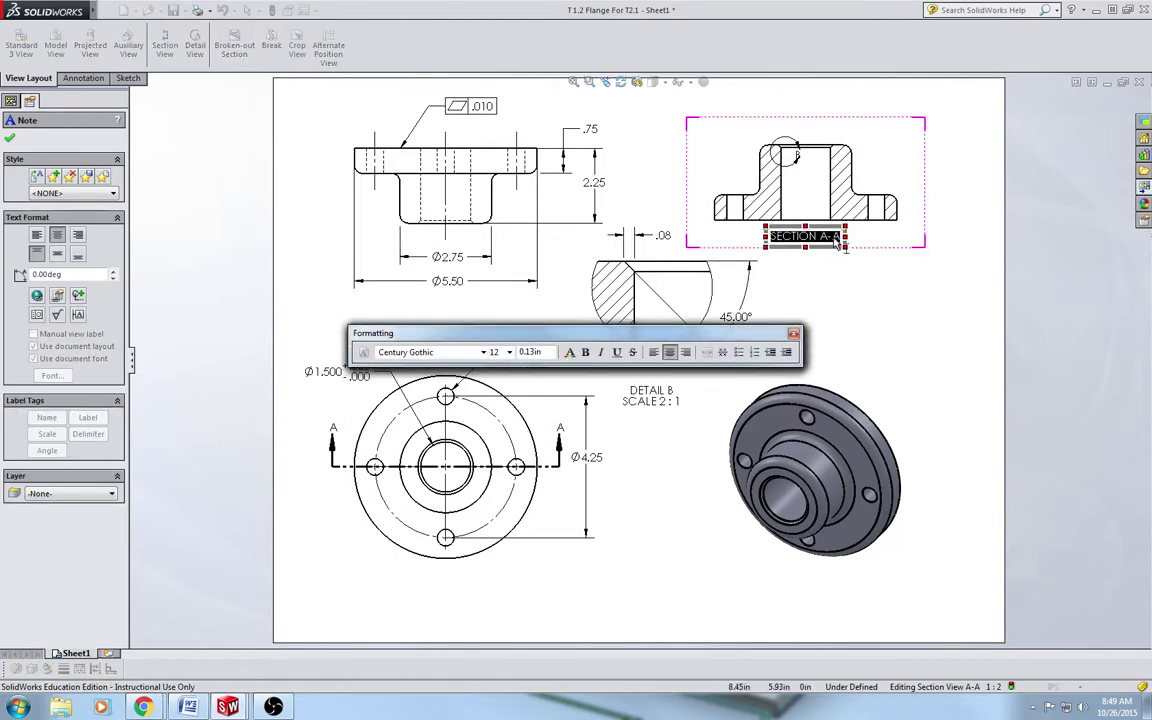
pyautogui.click(793, 333)
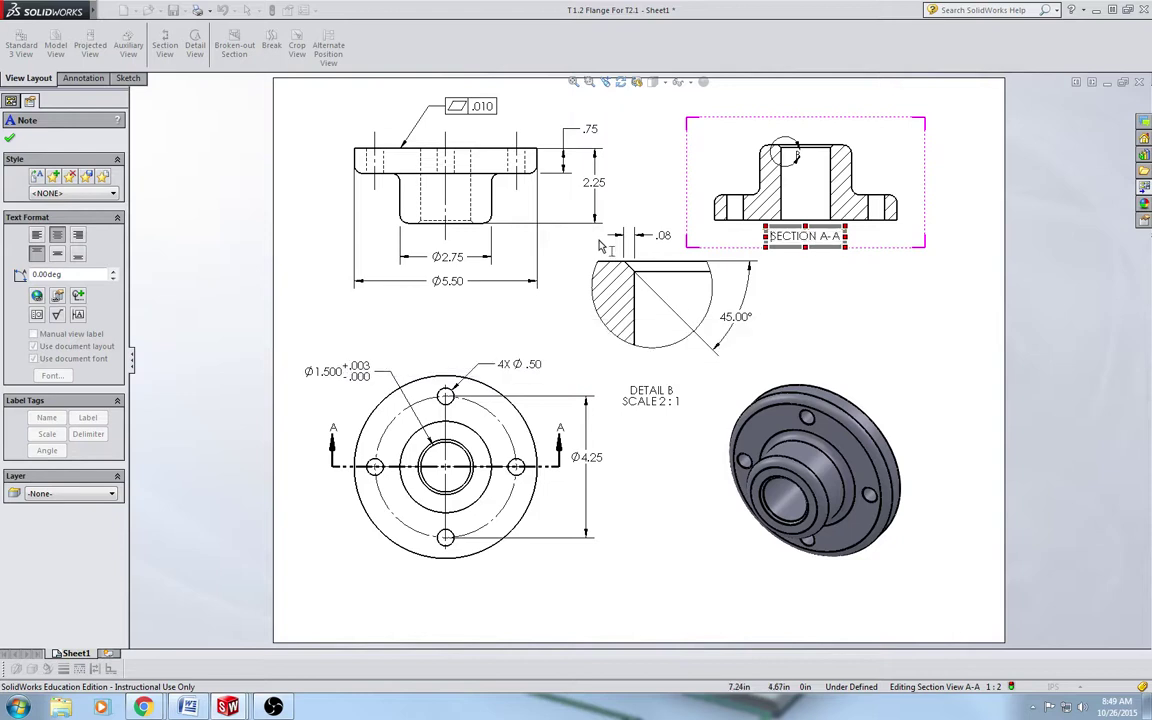
pyautogui.click(843, 249)
pyautogui.doubleClick(834, 237)
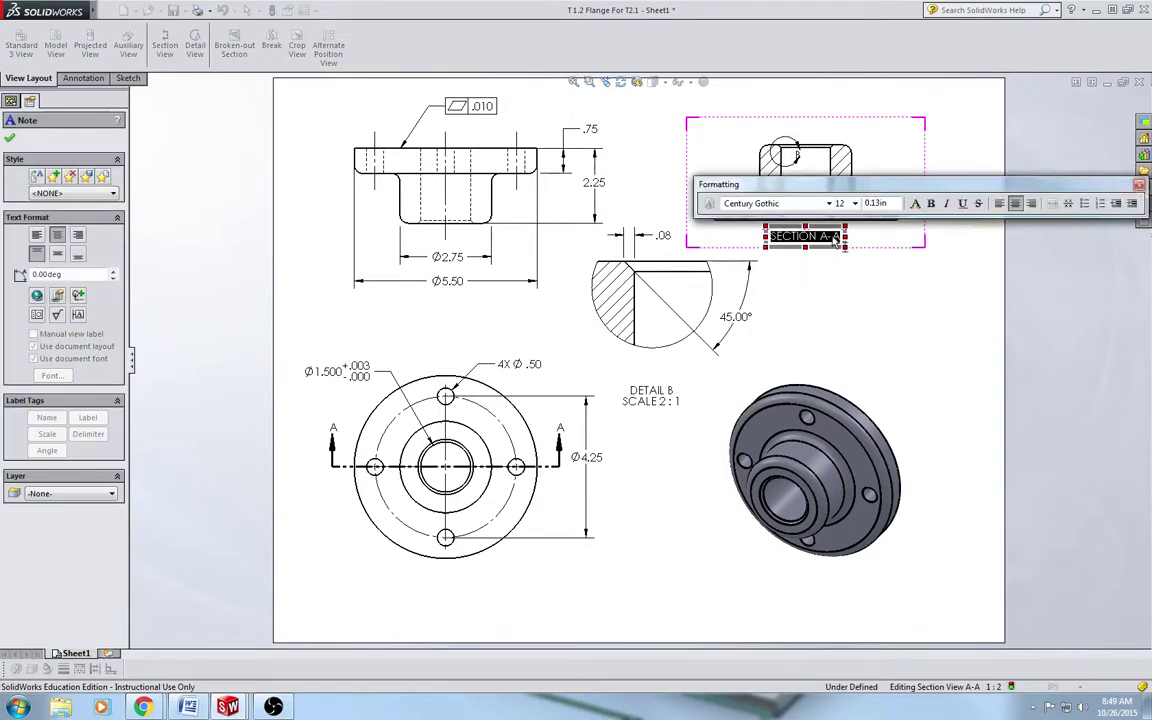
pyautogui.press('BackSpace')
pyautogui.press('BackSpace')
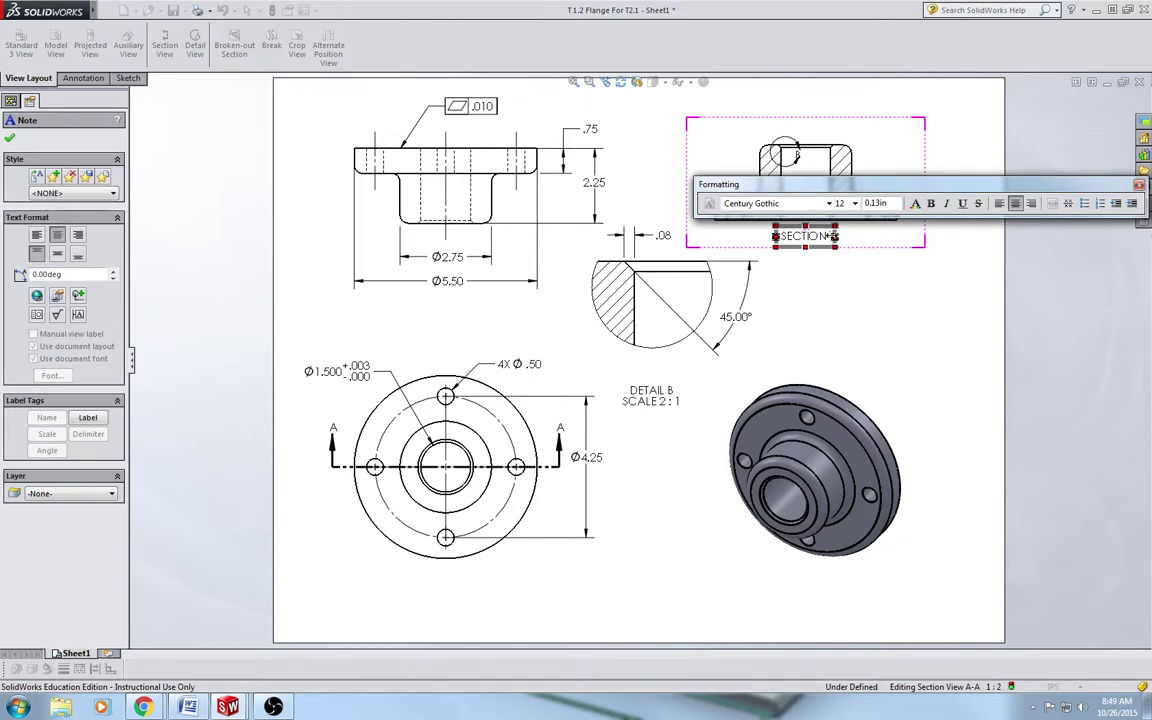
pyautogui.write('Z')
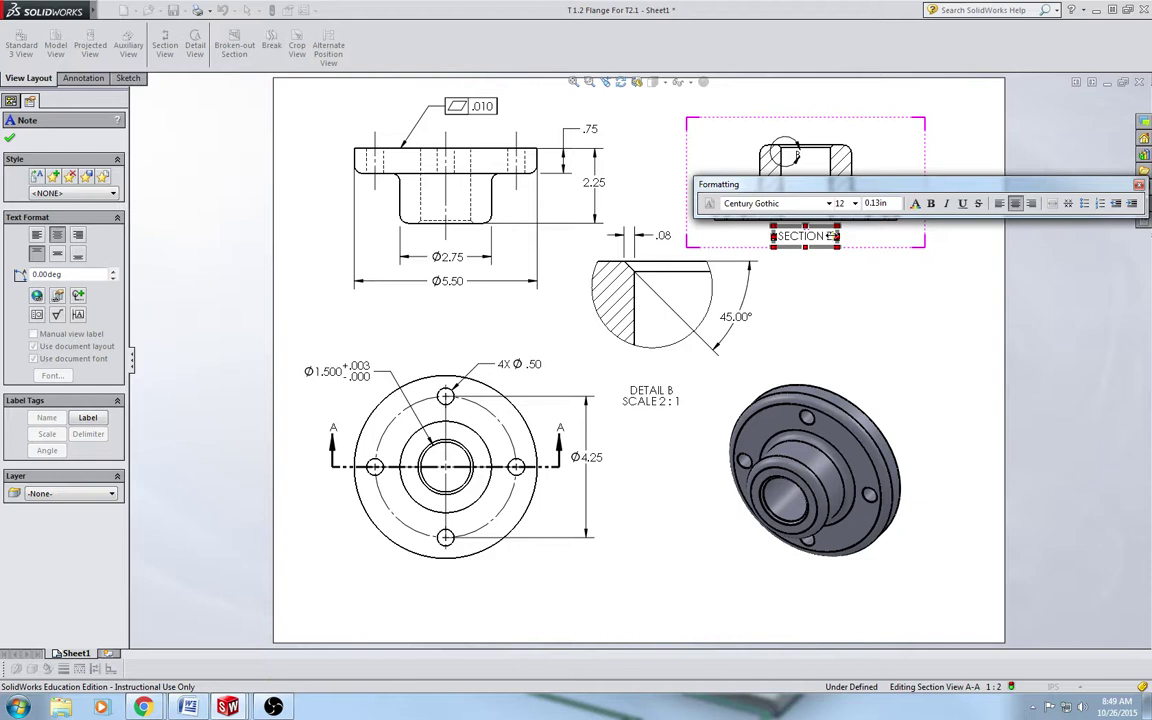
pyautogui.write('-Z')
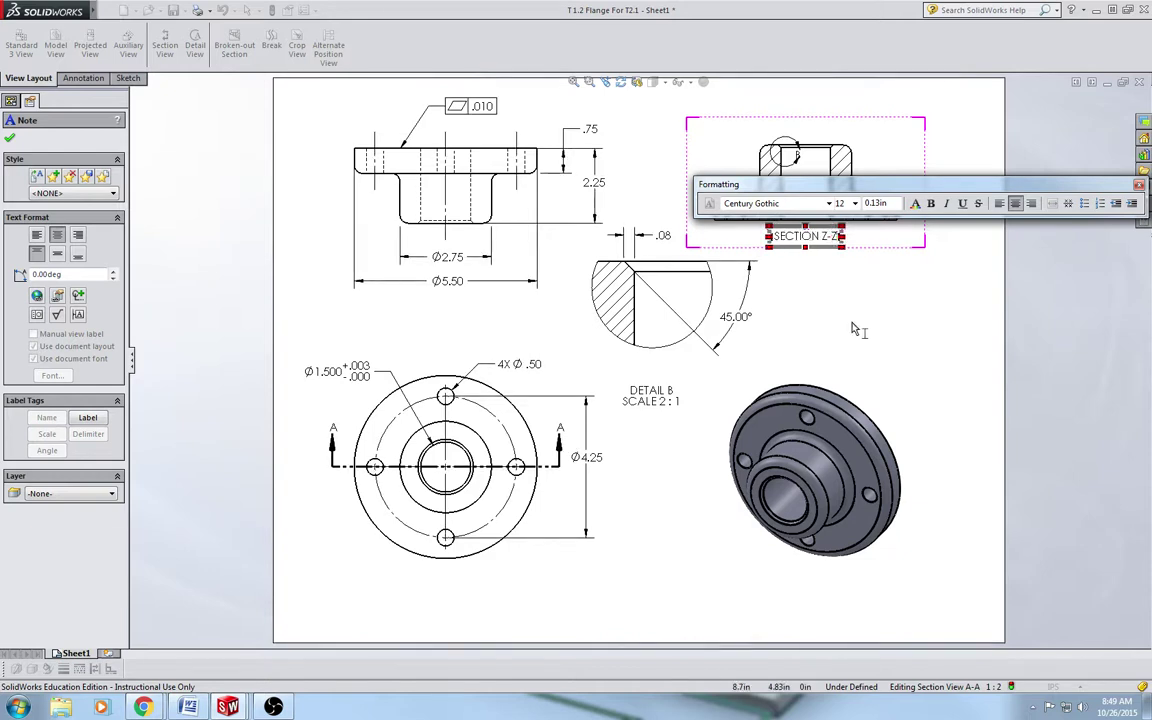
pyautogui.click(816, 328)
# Step: Change the section view's label back to SECTION A-A
pyautogui.doubleClick(826, 244)
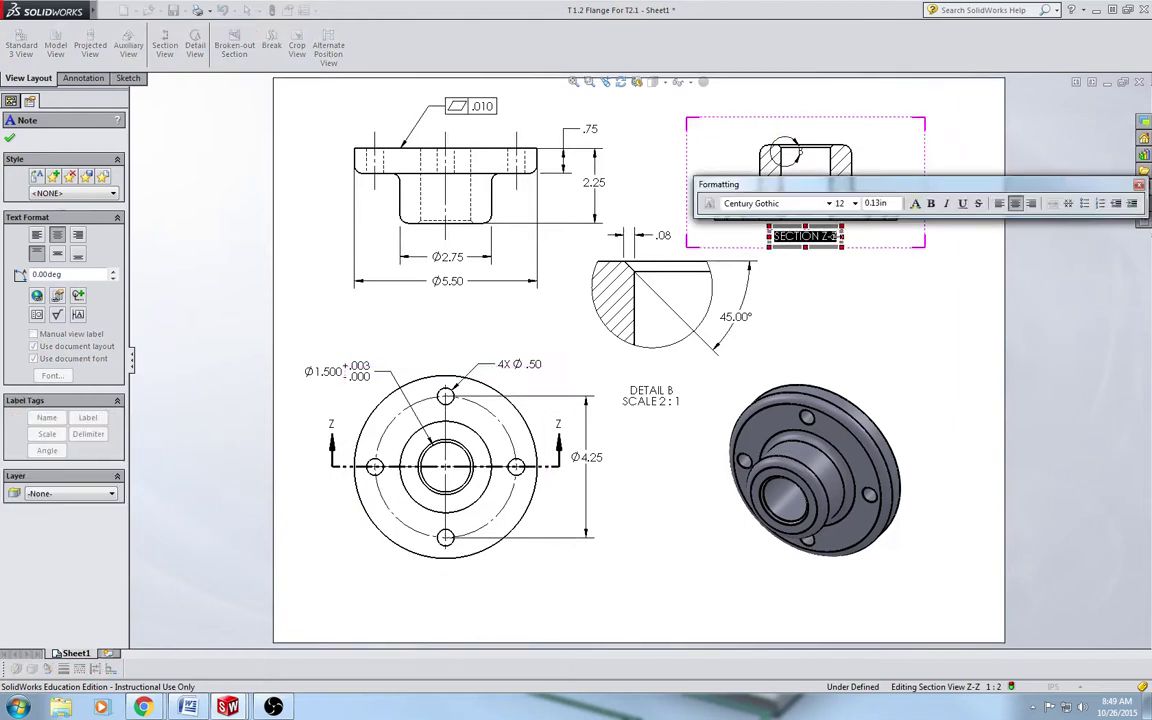
pyautogui.click(836, 236)
pyautogui.press('BackSpace')
pyautogui.press('BackSpace')
pyautogui.press('BackSpace')
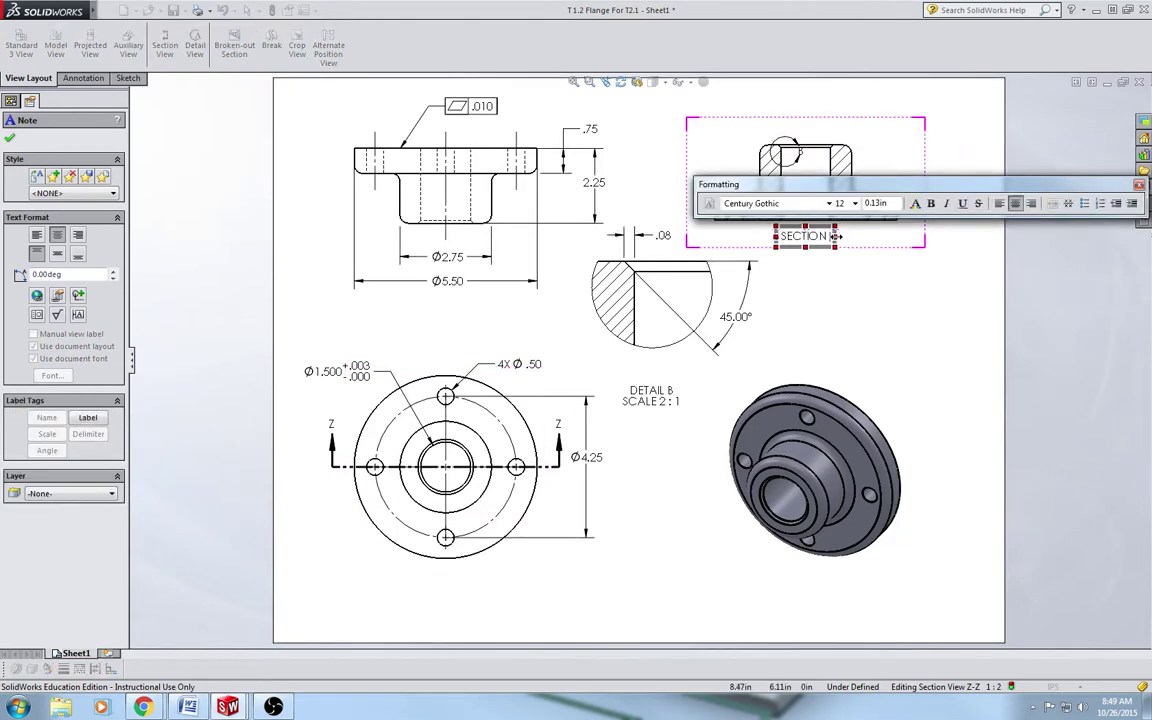
pyautogui.write('A-A')
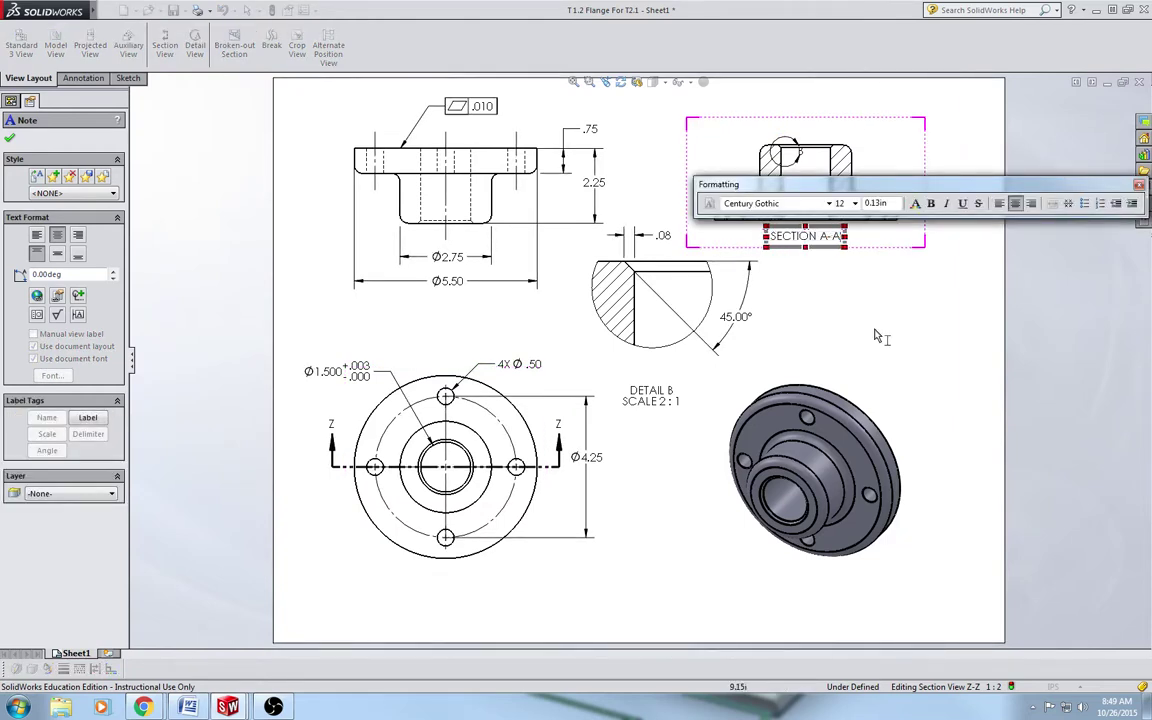
pyautogui.click(672, 400)
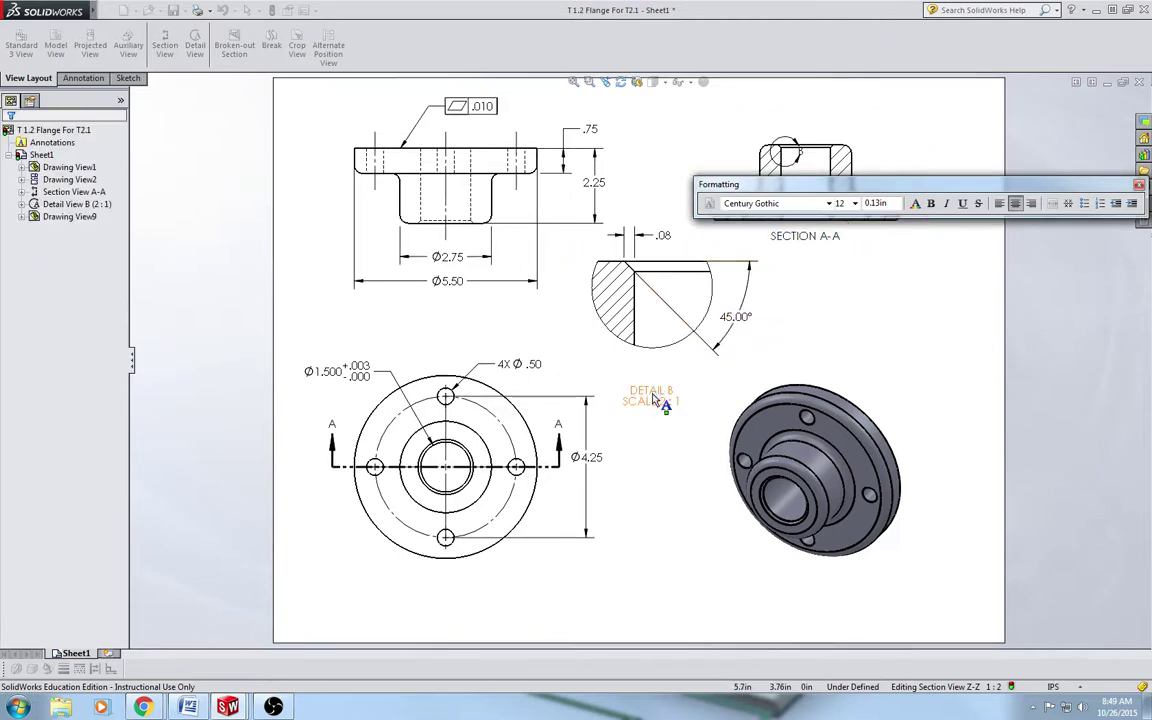
pyautogui.doubleClick(660, 400)
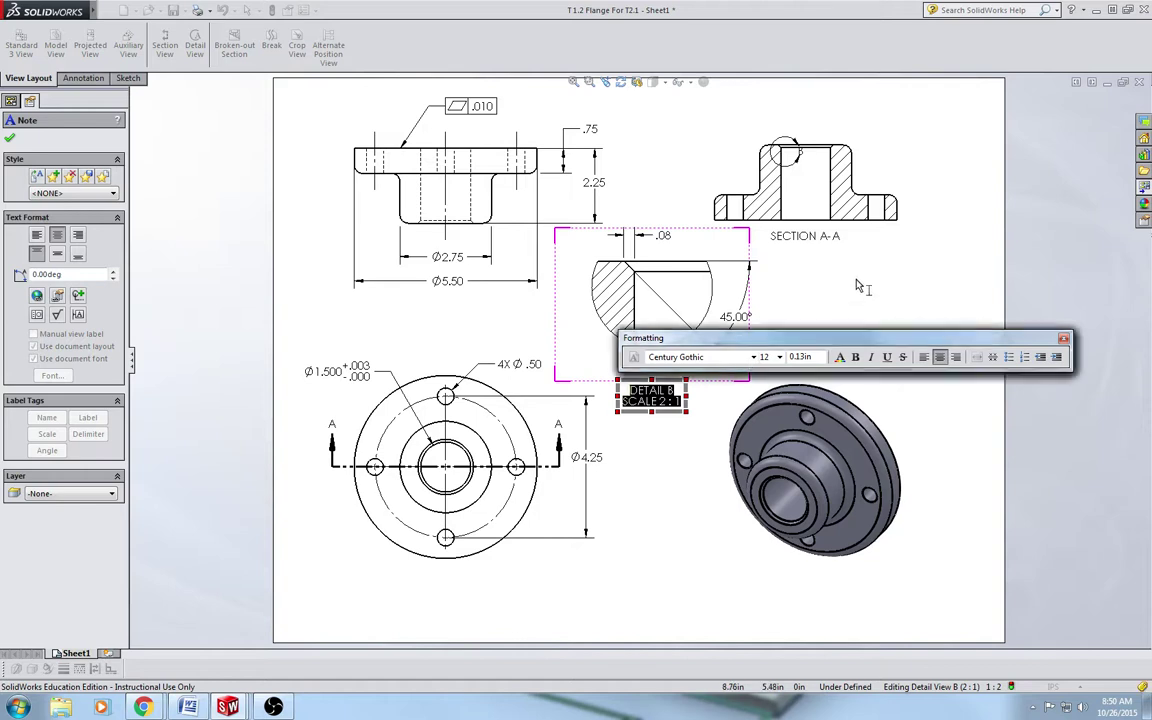
pyautogui.click(845, 306)
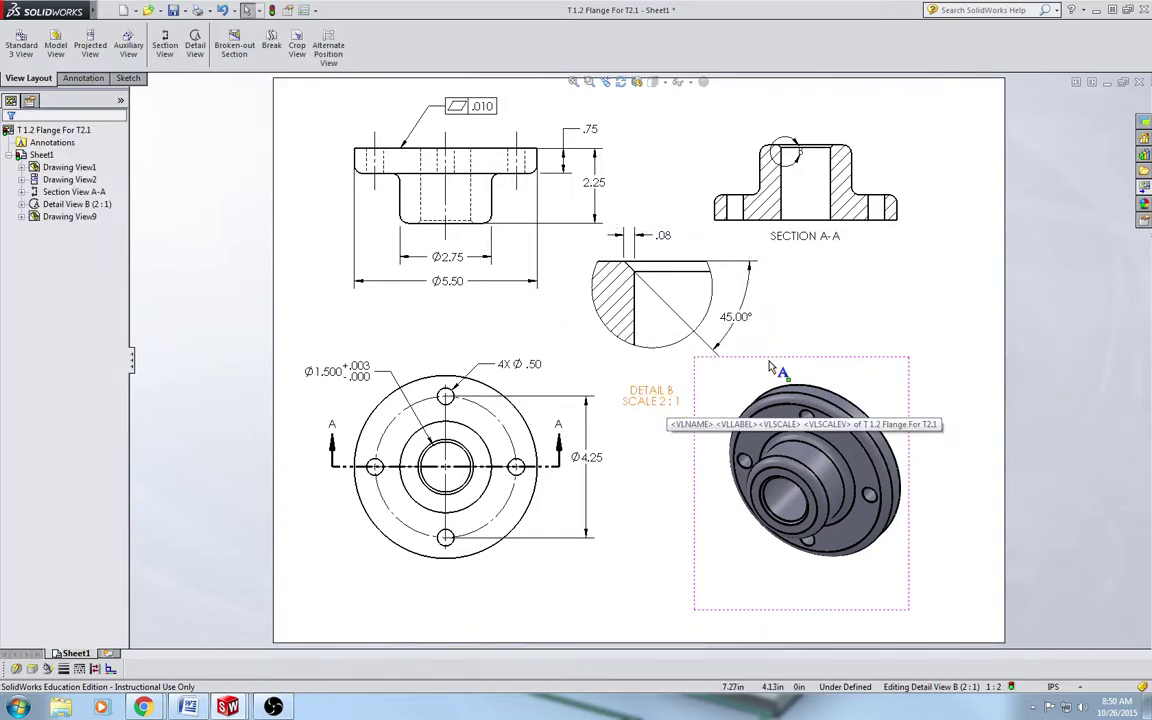
pyautogui.click(790, 260)
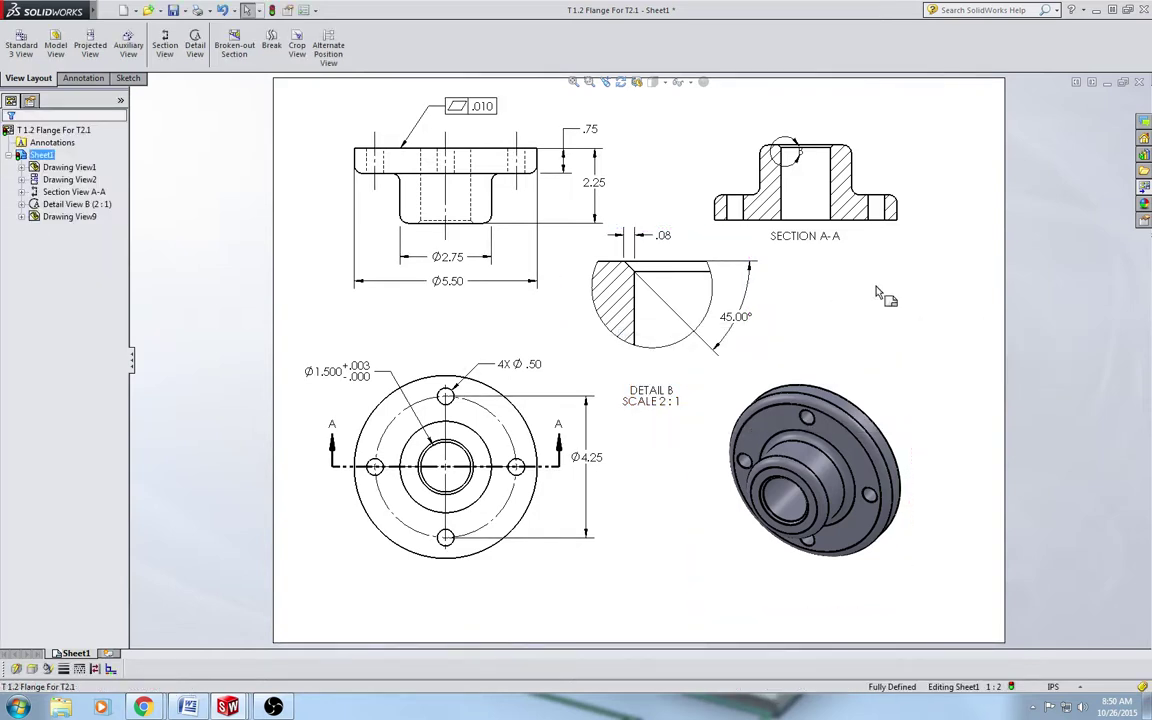
# Step: Delete the bore and bolt-hole centerlines from the top view
pyautogui.click(445, 190)
pyautogui.moveTo(445, 160); pyautogui.dragTo(376, 161)
pyautogui.click(350, 110)
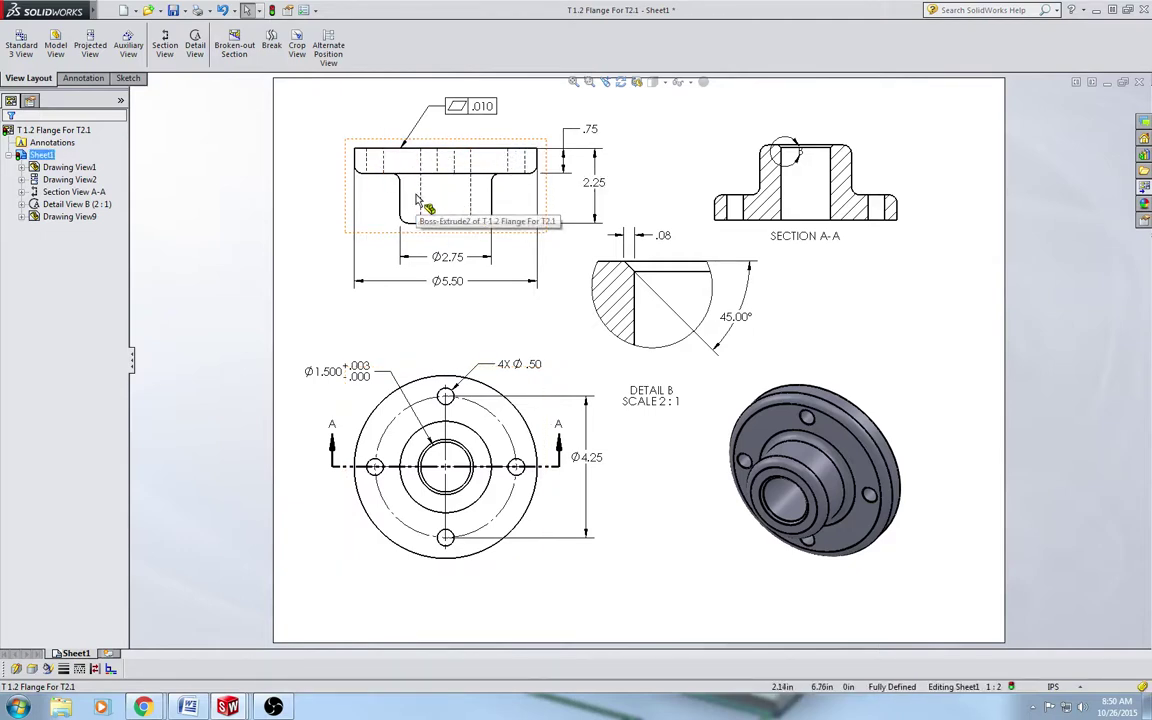
# Step: Auto-insert centerlines for the bore and bolt holes in the top view and in section A-A
pyautogui.click(84, 78)
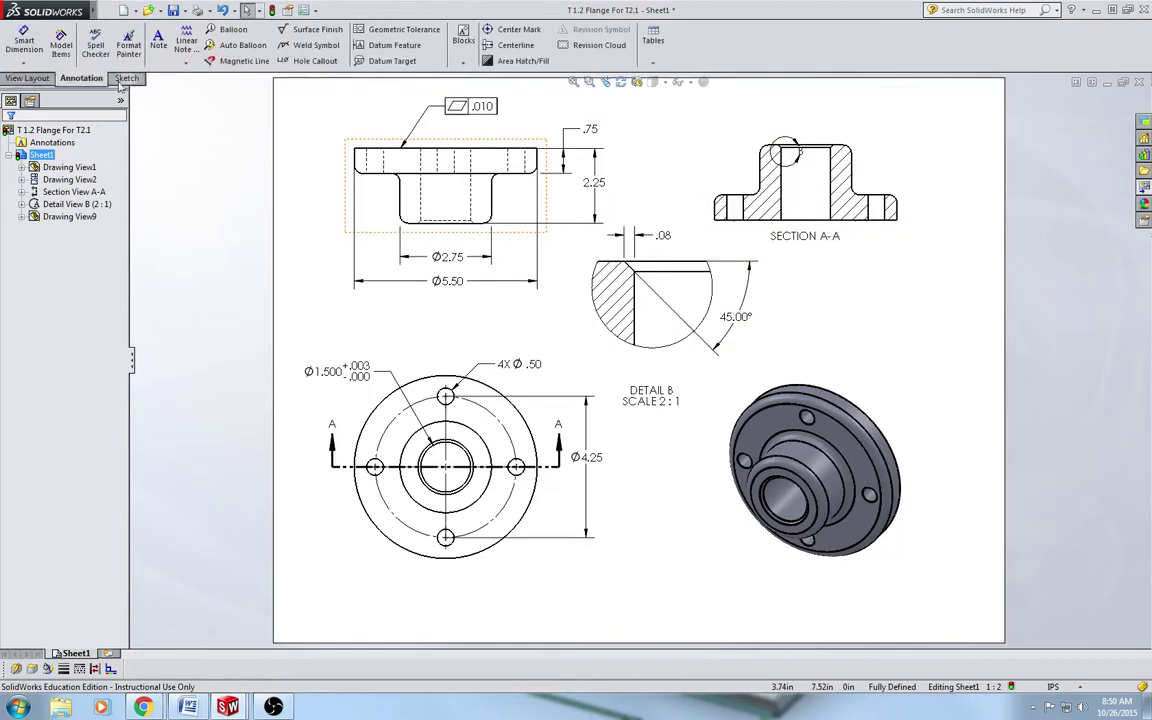
pyautogui.click(514, 46)
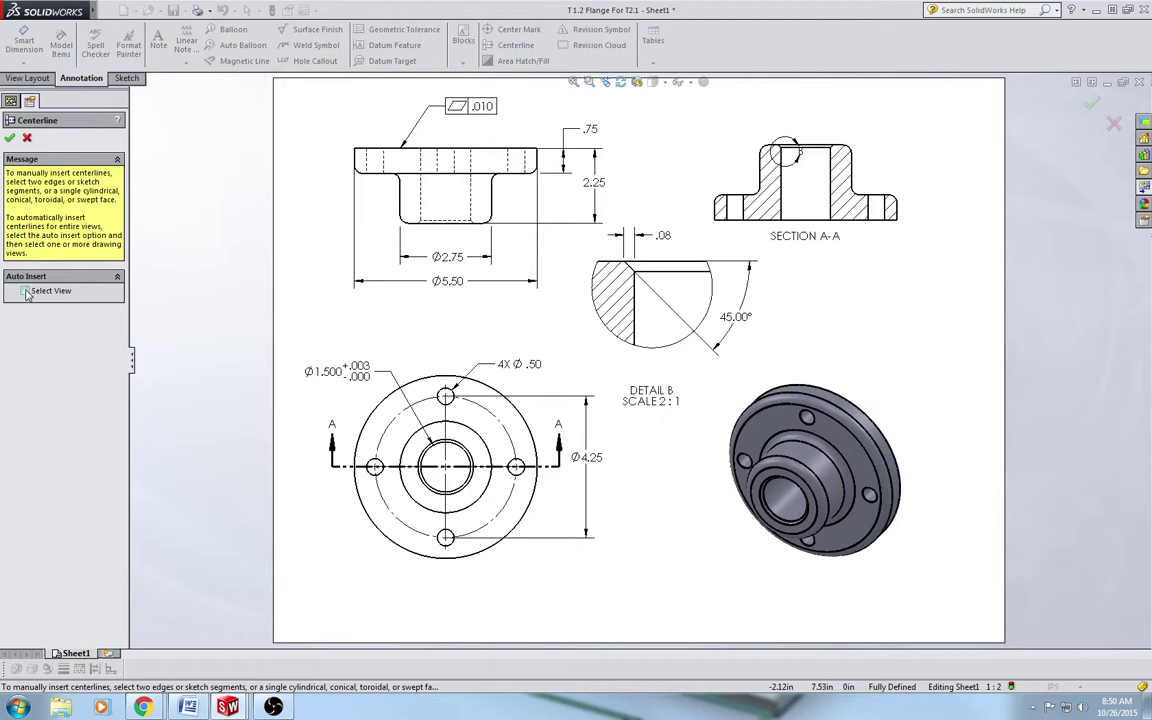
pyautogui.click(350, 190)
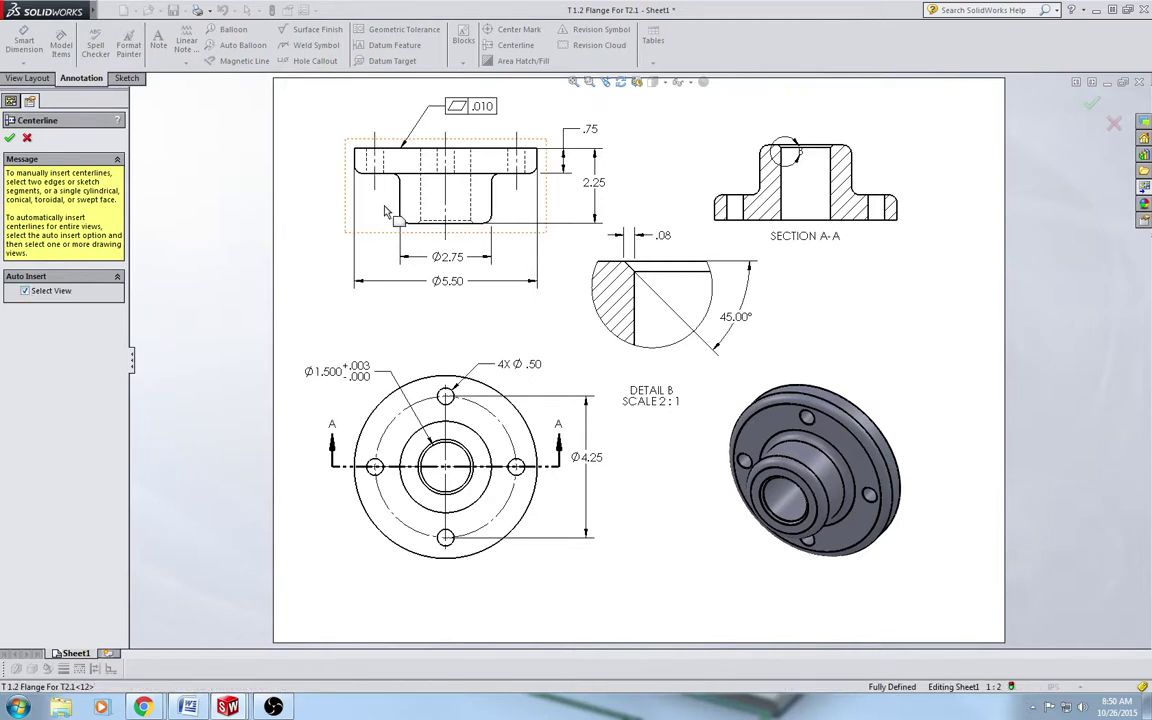
pyautogui.click(9, 137)
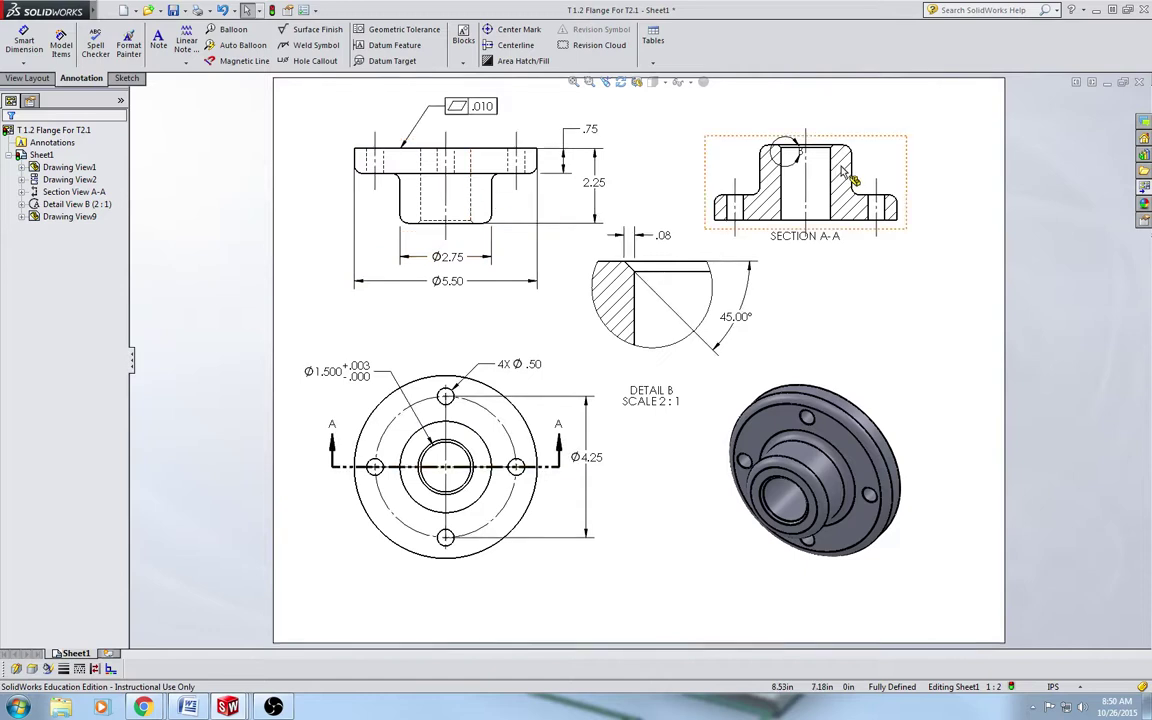
# Step: Set tangent edges to Removed in the front and top views, and check the same setting in section A-A
pyautogui.rightClick(522, 388)
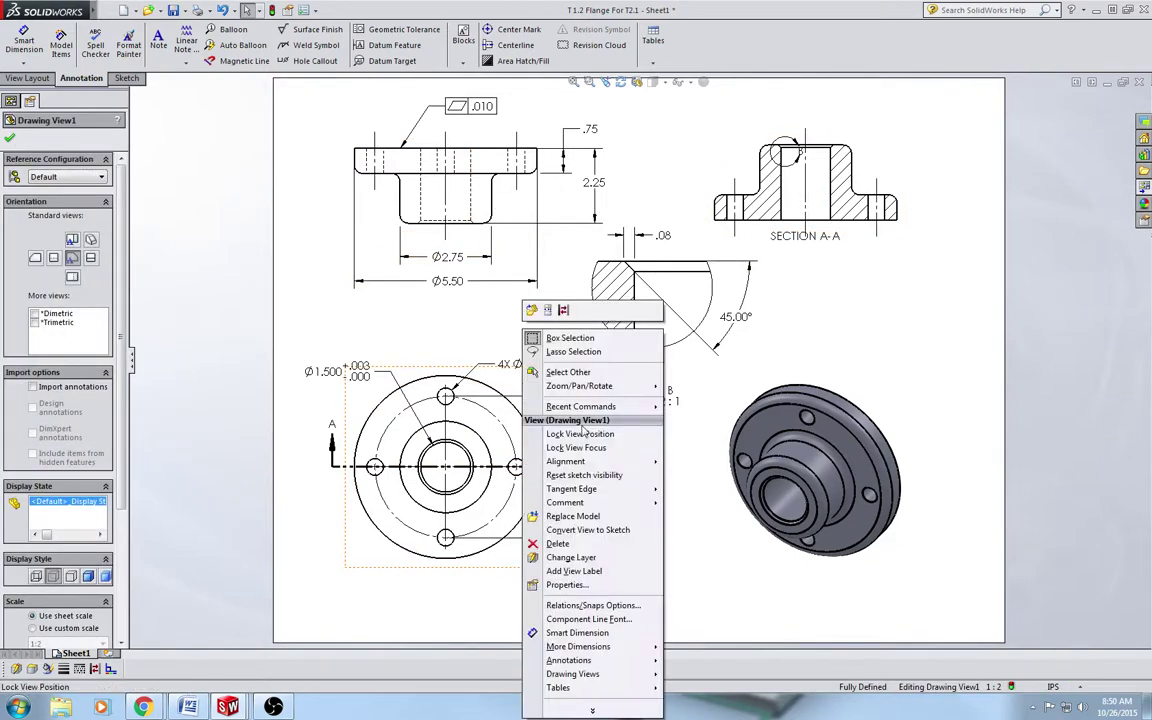
pyautogui.moveTo(600, 490)
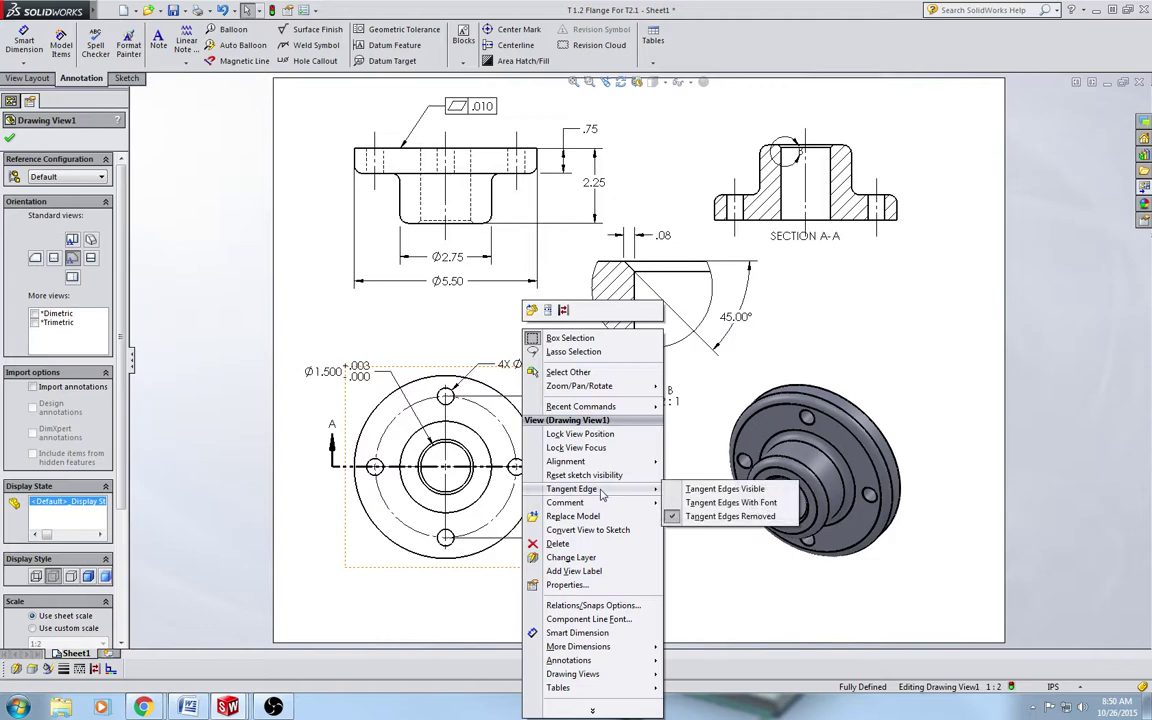
pyautogui.click(741, 518)
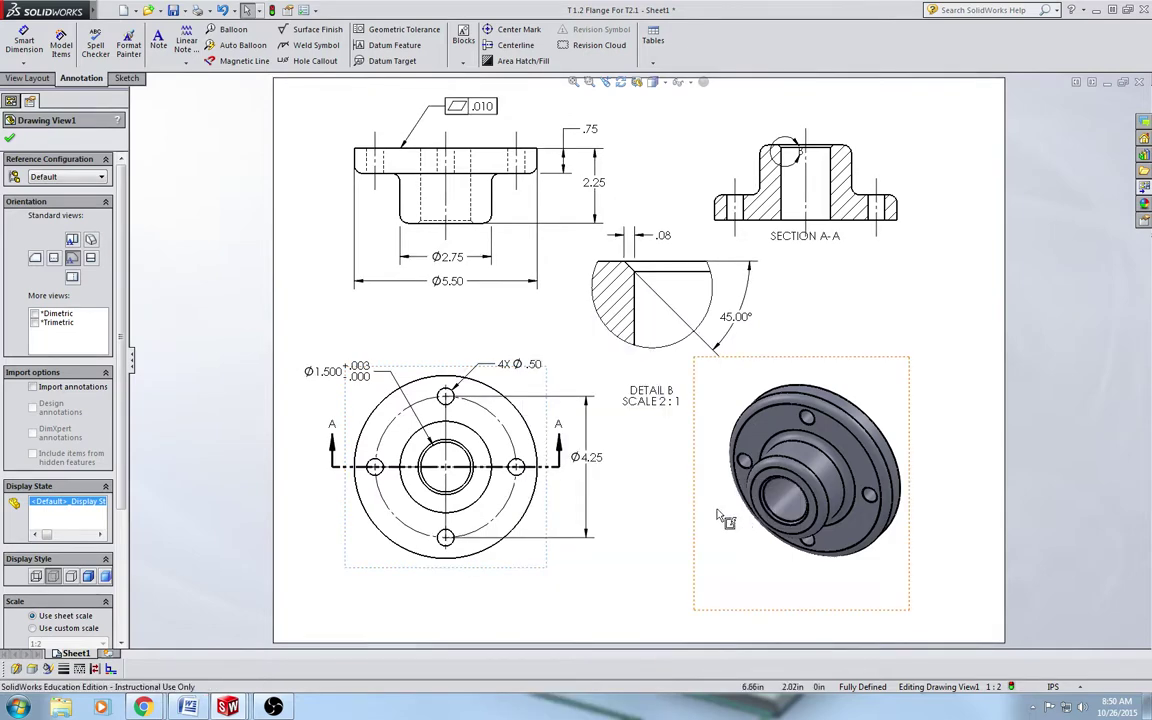
pyautogui.rightClick(521, 213)
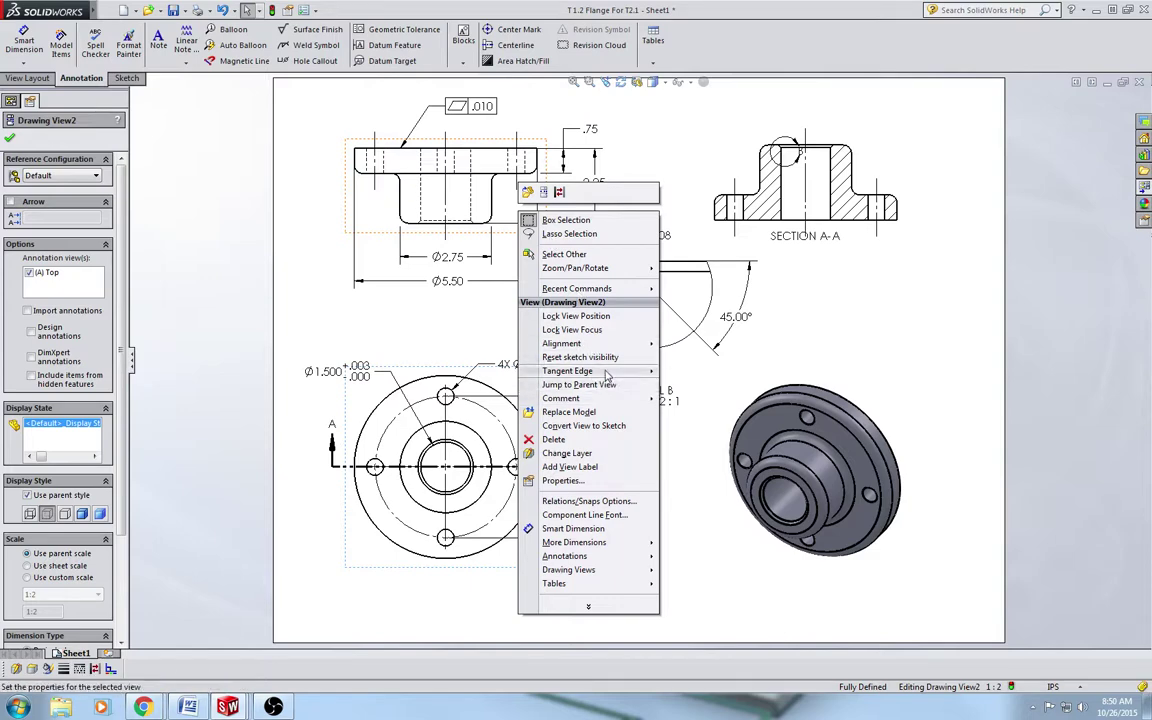
pyautogui.moveTo(600, 371)
pyautogui.click(726, 398)
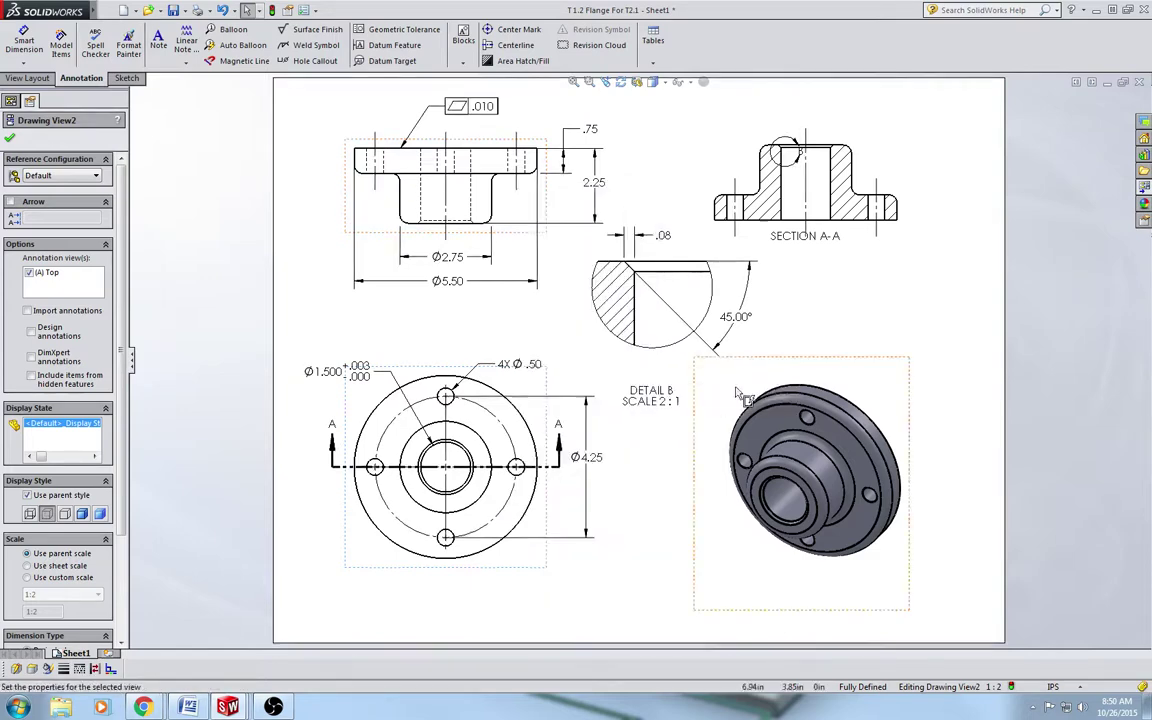
pyautogui.rightClick(741, 152)
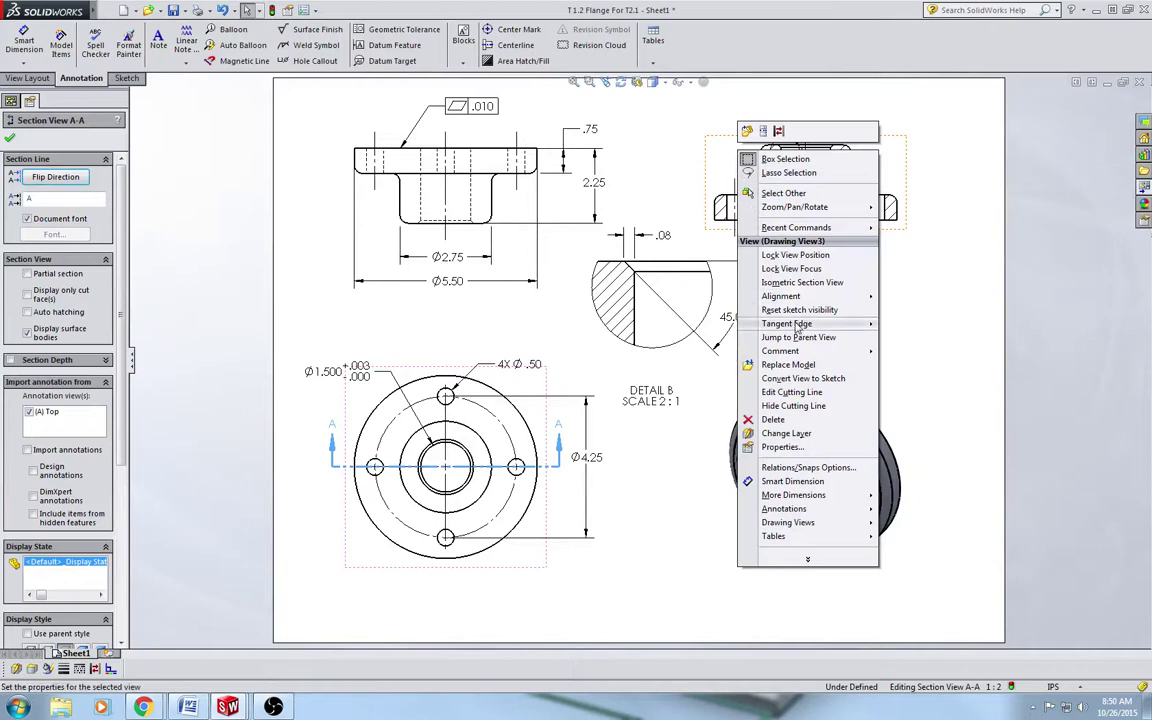
pyautogui.moveTo(800, 323)
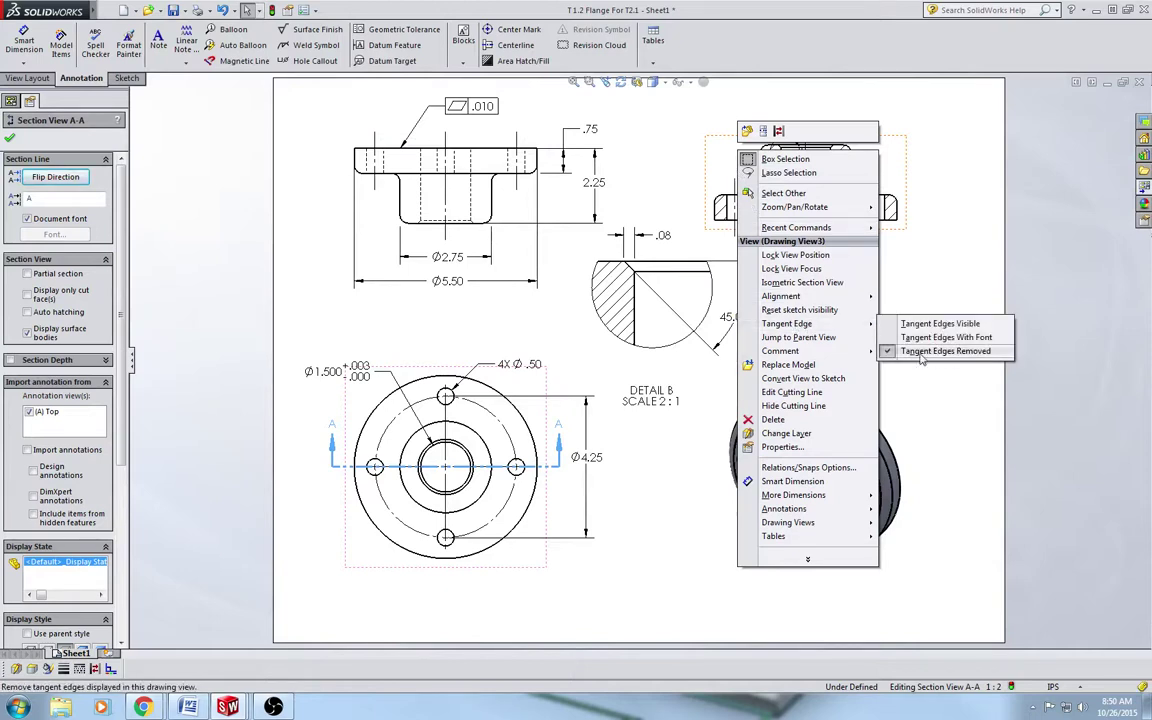
pyautogui.click(900, 250)
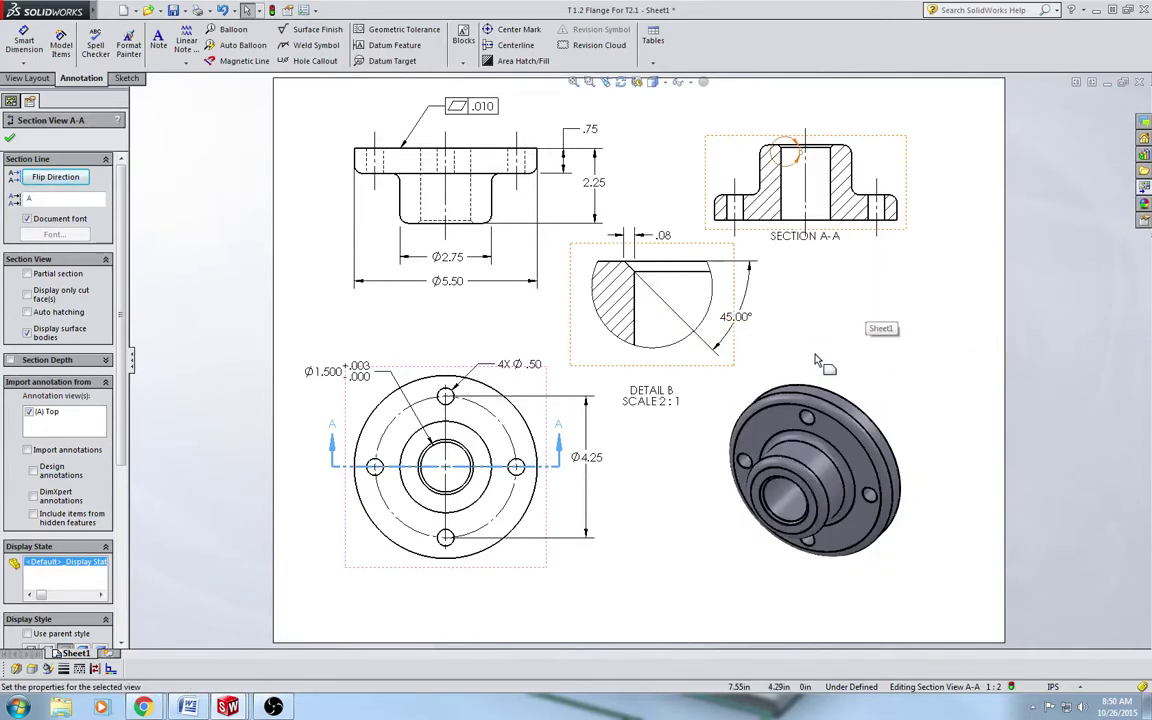
pyautogui.click(977, 303)
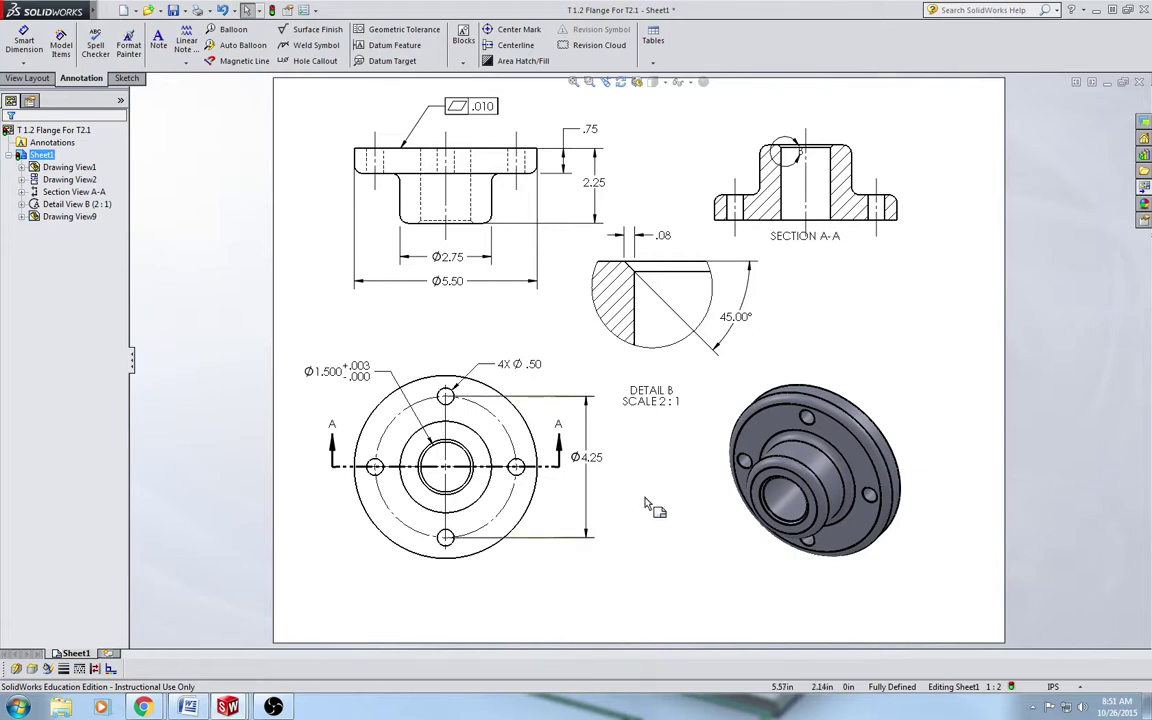
# Step: Place a new note on the sheet in the open space below section A-A
pyautogui.click(159, 45)
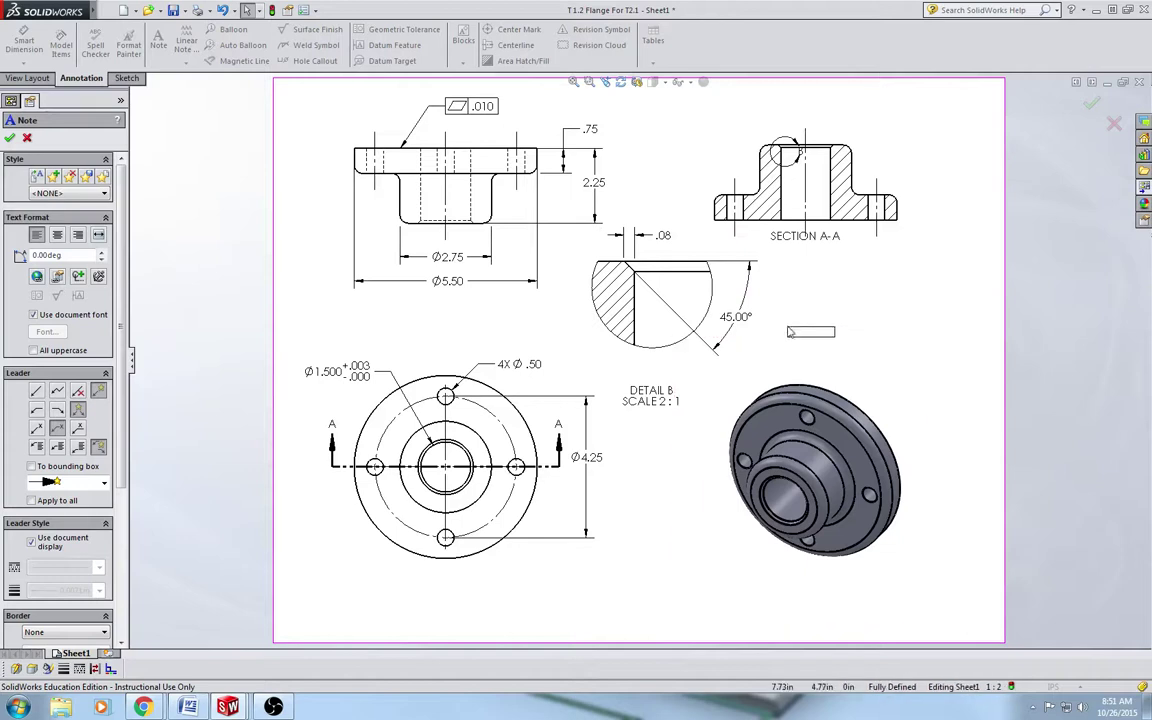
pyautogui.click(784, 287)
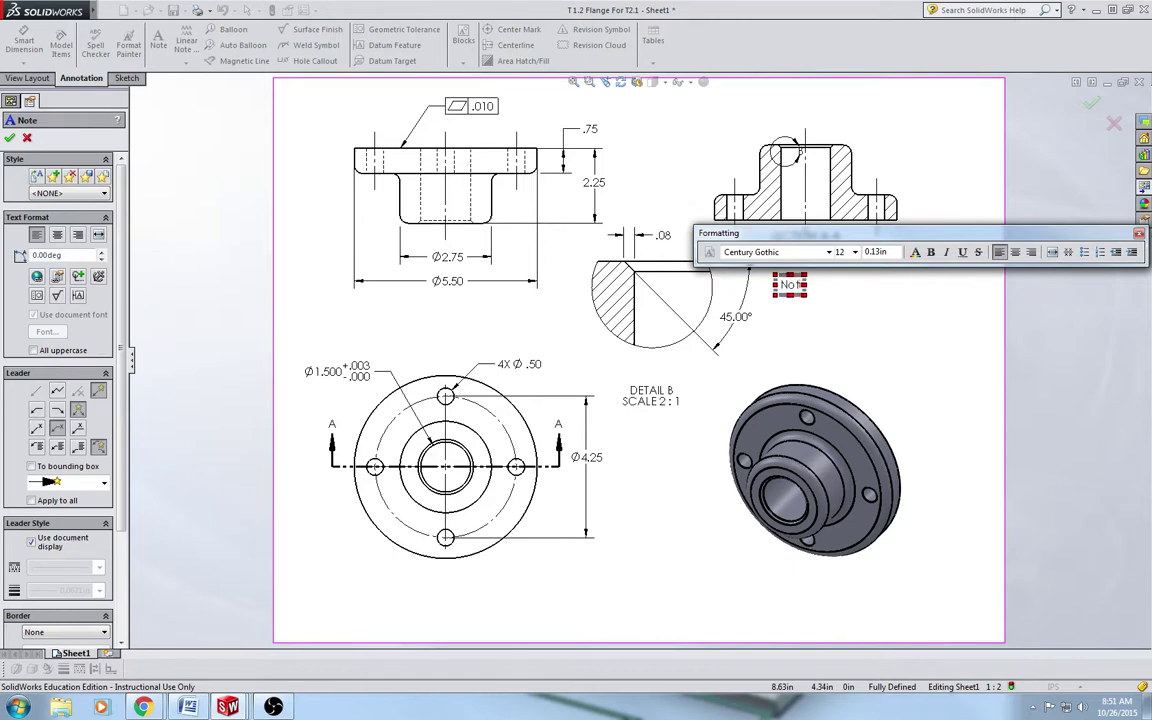
pyautogui.write('NOTE ON PAGE')
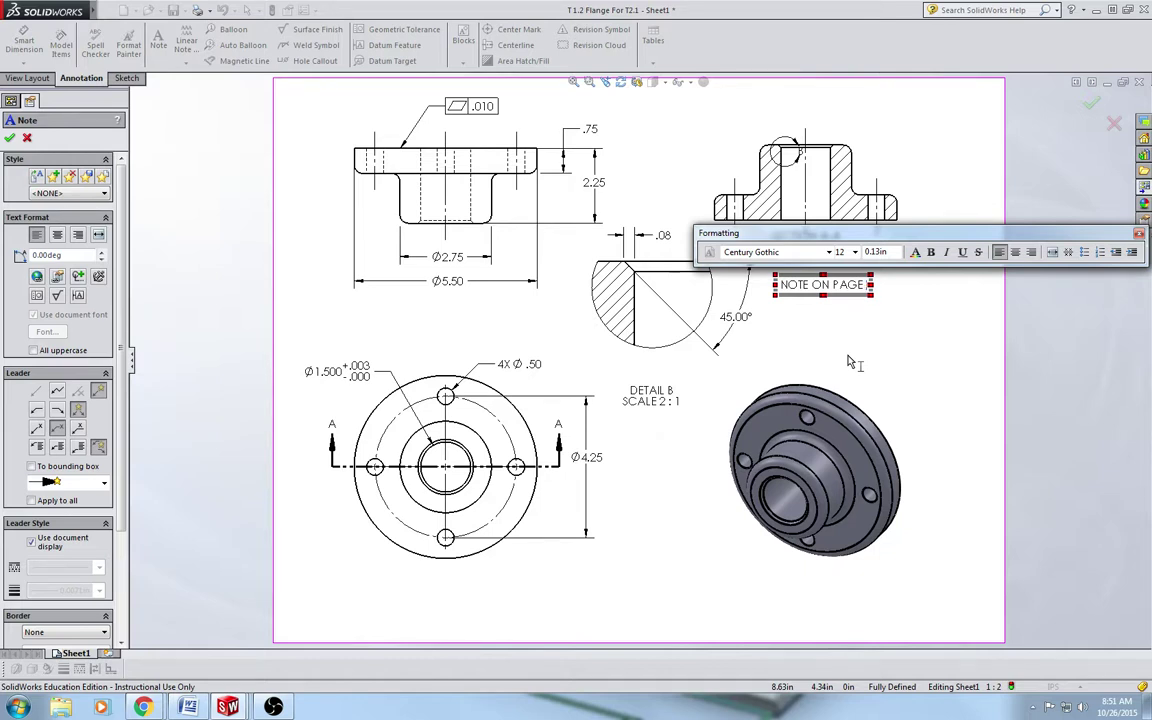
pyautogui.write('69.... ')
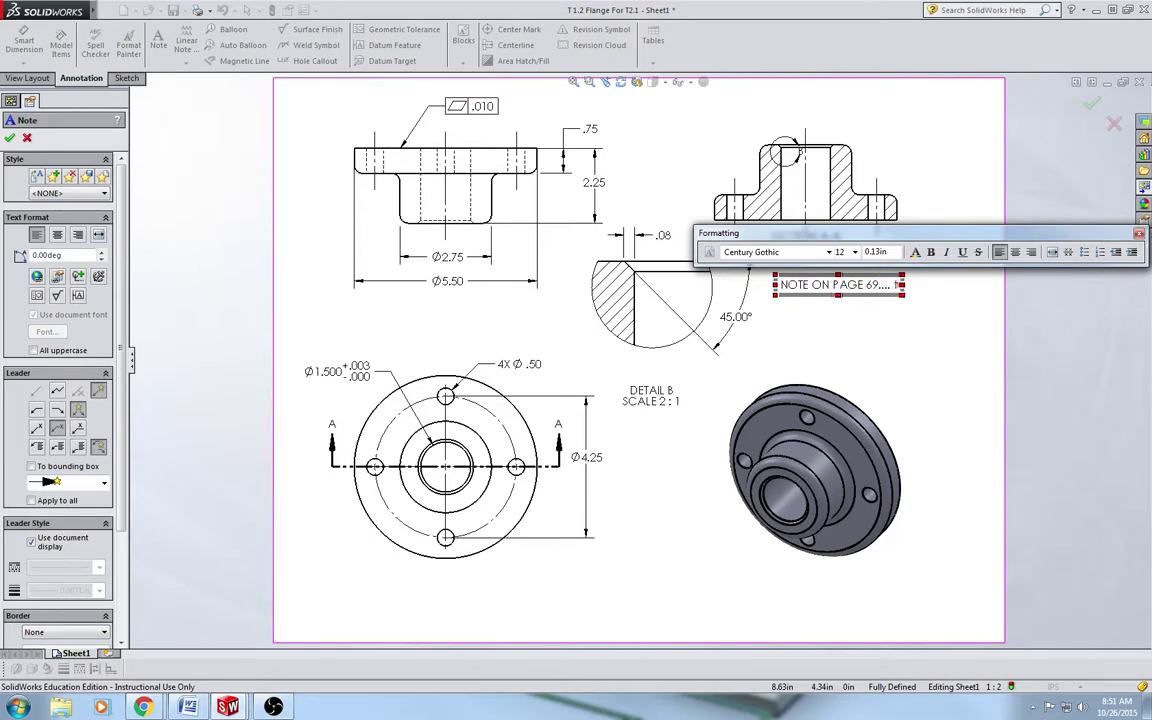
pyautogui.write('TYPE IN ALL CAP')
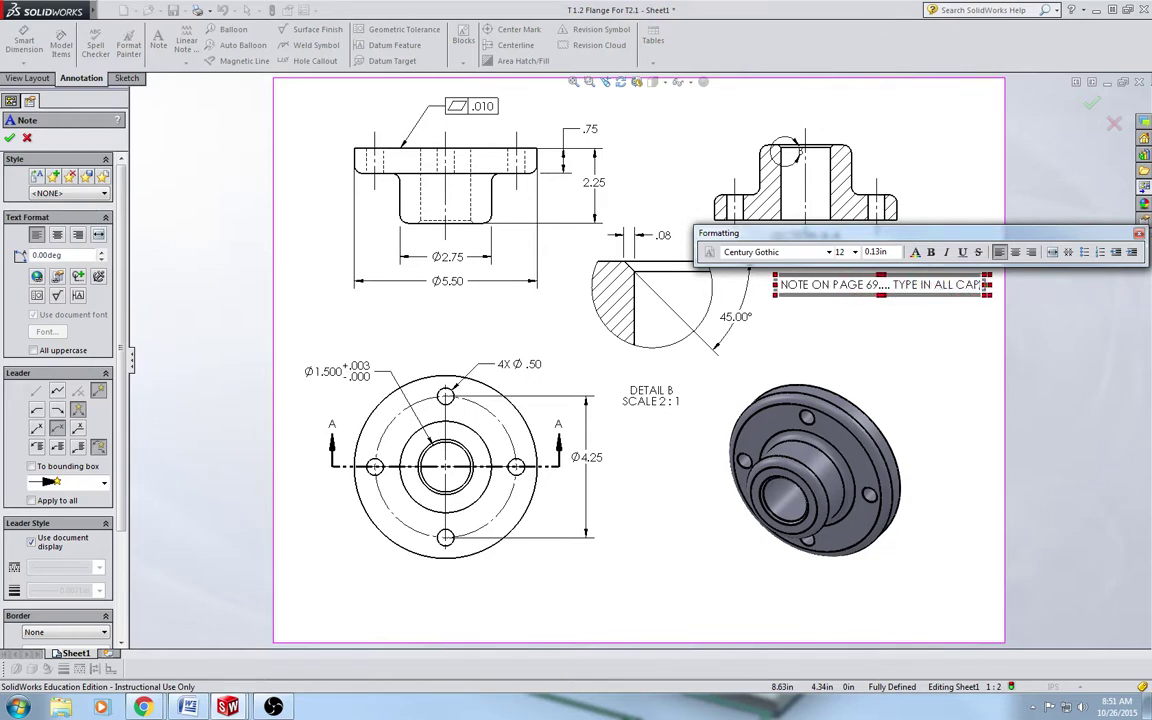
pyautogui.press('BackSpace')
pyautogui.press('BackSpace')
pyautogui.press('BackSpace')
pyautogui.press('BackSpace')
pyautogui.press('BackSpace')
pyautogui.press('BackSpace')
pyautogui.press('BackSpace')
pyautogui.press('BackSpace')
pyautogui.press('BackSpace')
pyautogui.press('BackSpace')
pyautogui.press('BackSpace')
pyautogui.press('BackSpace')
pyautogui.press('BackSpace')
pyautogui.press('BackSpace')
pyautogui.press('BackSpace')
pyautogui.press('BackSpace')
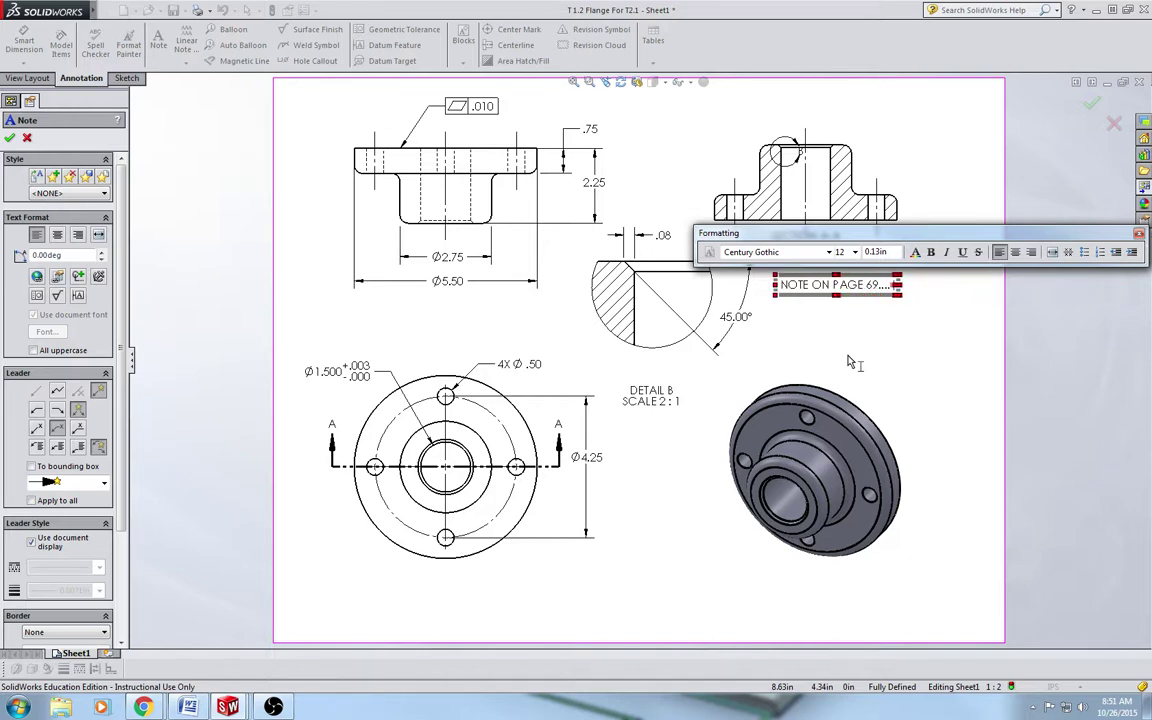
pyautogui.press('BackSpace')
pyautogui.press('BackSpace')
pyautogui.press('BackSpace')
pyautogui.press('BackSpace')
pyautogui.press('BackSpace')
pyautogui.press('BackSpace')
pyautogui.press('BackSpace')
pyautogui.press('BackSpace')
pyautogui.press('BackSpace')
pyautogui.press('BackSpace')
pyautogui.press('BackSpace')
pyautogui.press('BackSpace')
pyautogui.press('BackSpace')
pyautogui.press('BackSpace')
pyautogui.press('BackSpace')
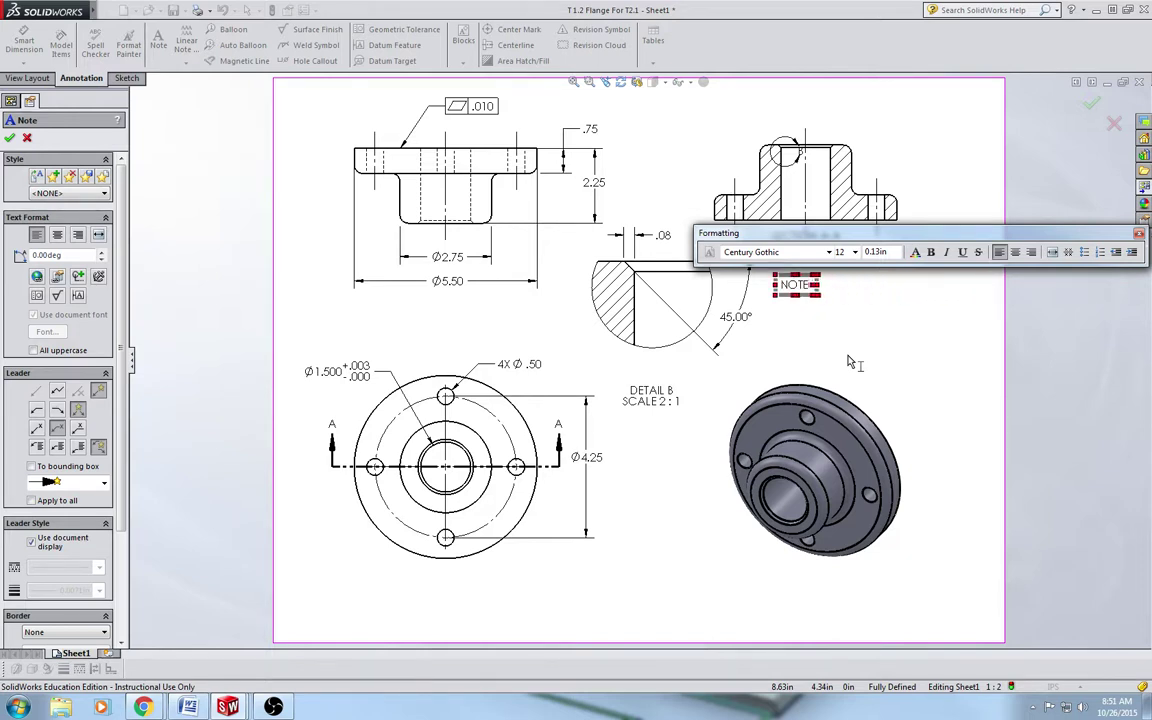
pyautogui.press('BackSpace')
pyautogui.press('BackSpace')
pyautogui.press('BackSpace')
pyautogui.press('BackSpace')
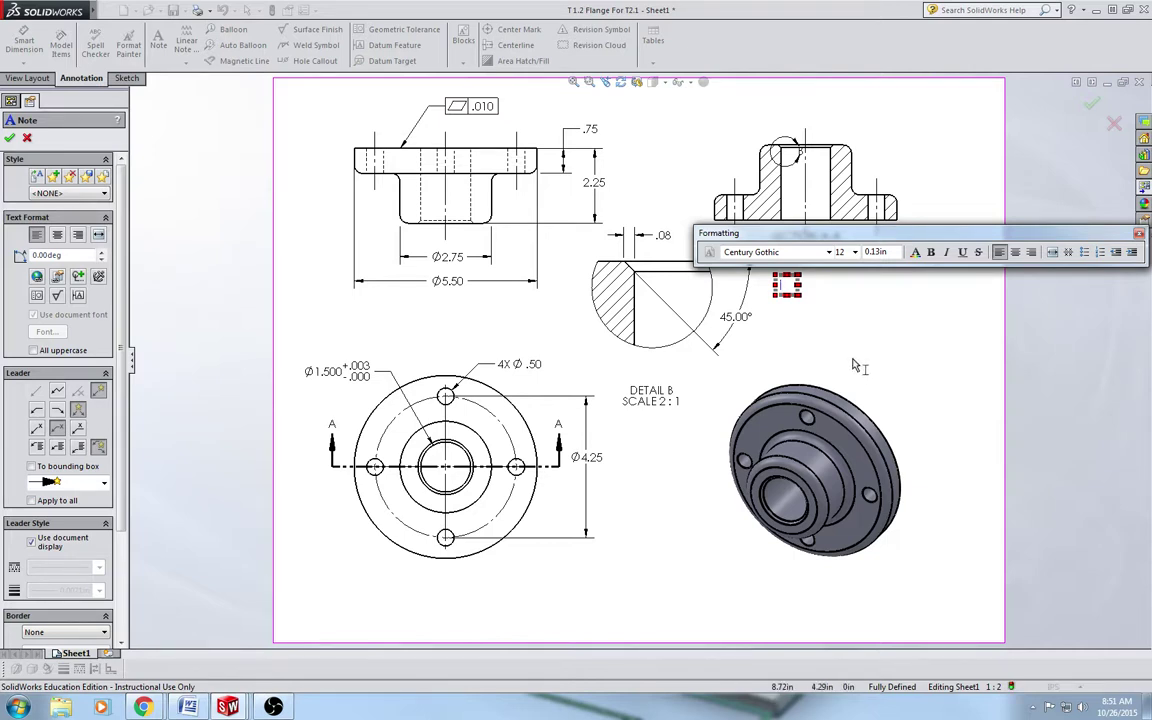
# Step: Set the note's font size to 18 and enter the first line ALL DIMENSIONS ARE INCHES AND DEGREES
pyautogui.click(855, 252)
pyautogui.click(845, 310)
pyautogui.write('ALL DIMENSIONS')
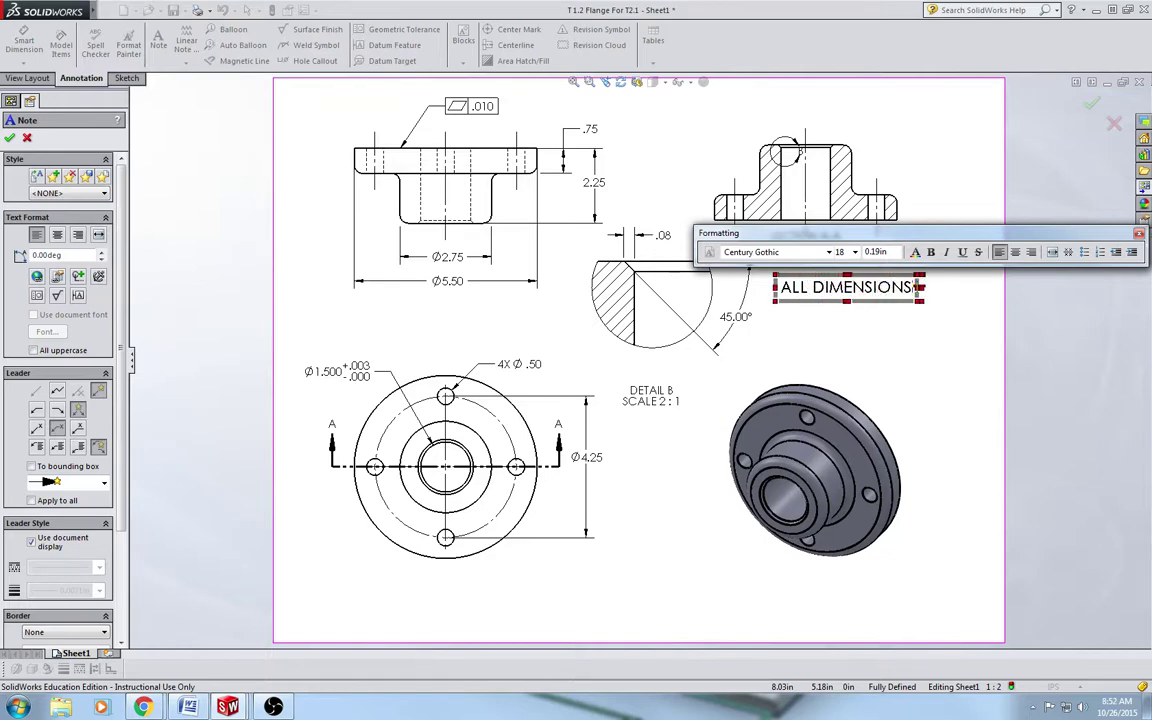
pyautogui.write(' ARE INCHES AND DEGREES')
pyautogui.press('Return')
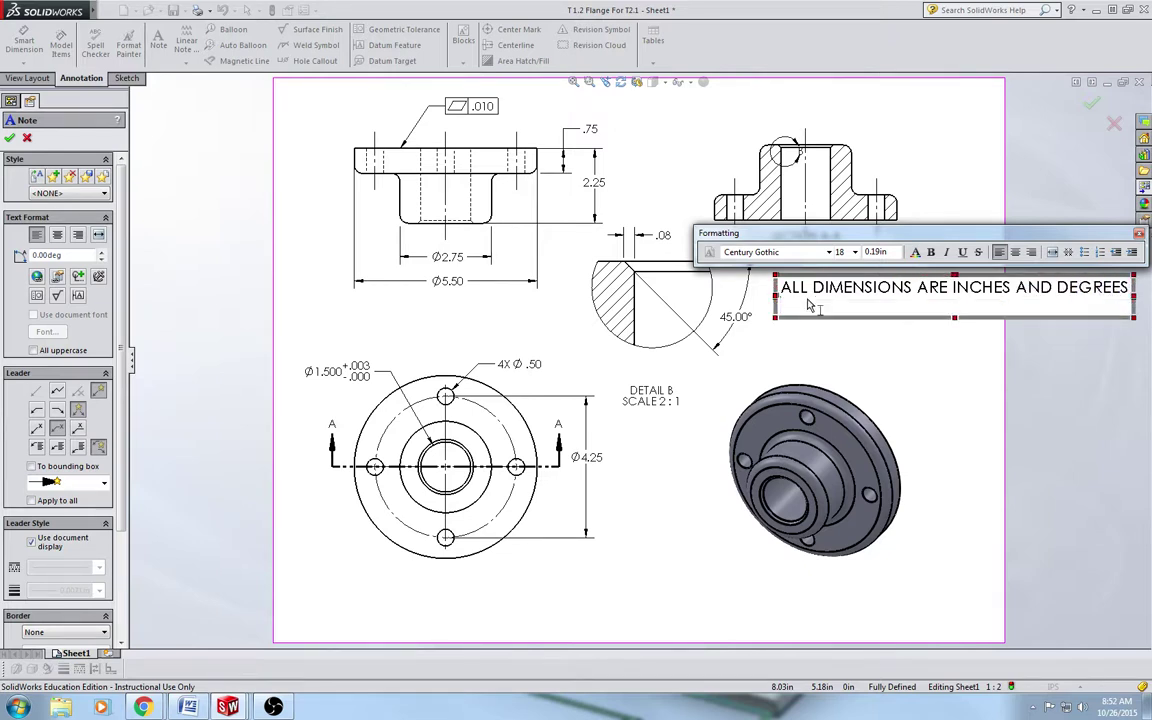
# Step: Add the second note line DEFAULT TOLERANCE FOR LINEAR DIMENSIONS with a symbol after the text
pyautogui.write('DEFAULT TOLERANCE')
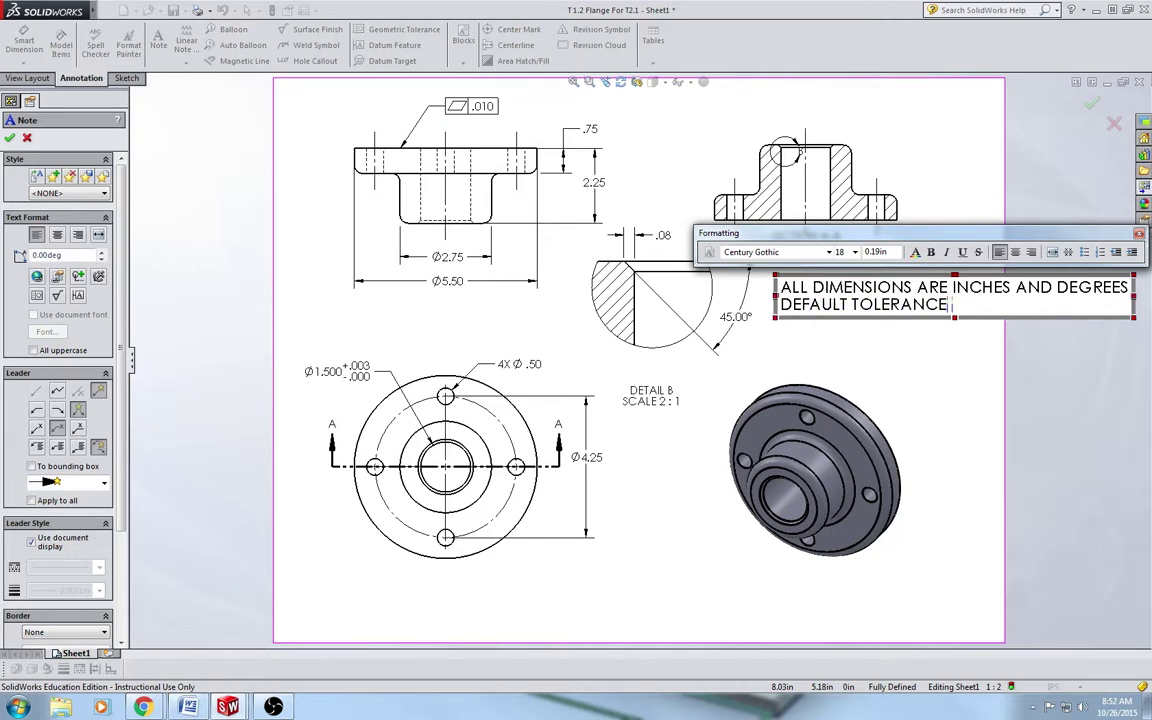
pyautogui.write(' FOR LINEAR DIMENSIONS')
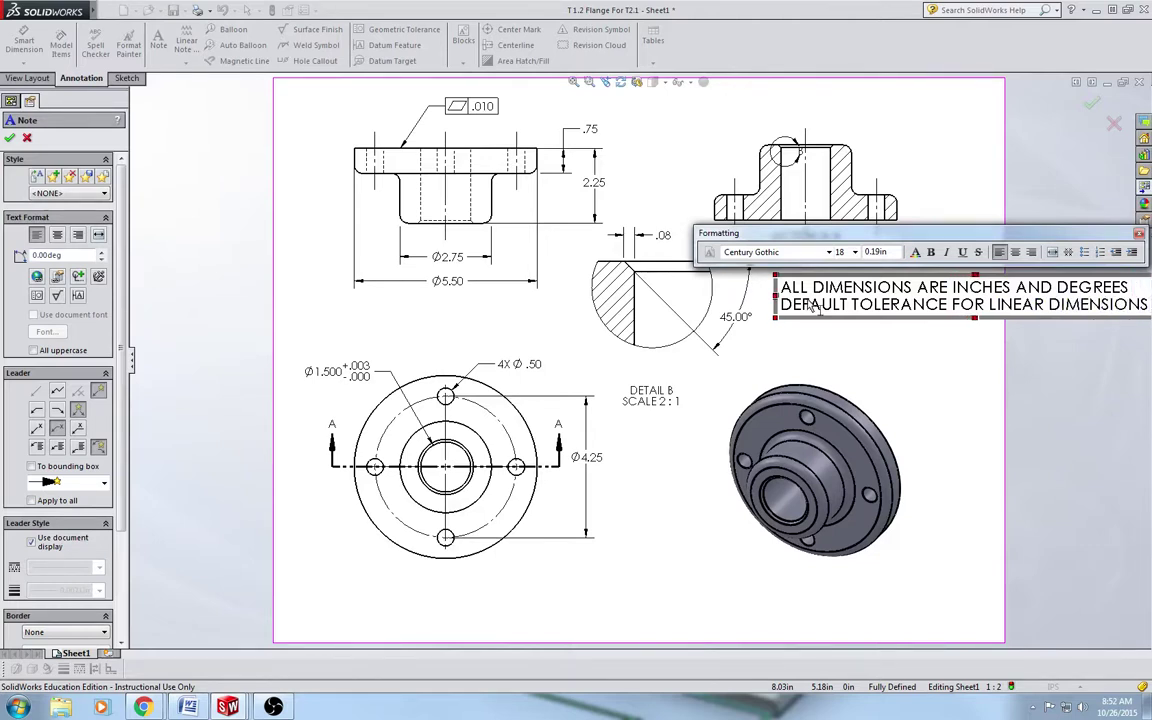
pyautogui.click(705, 262)
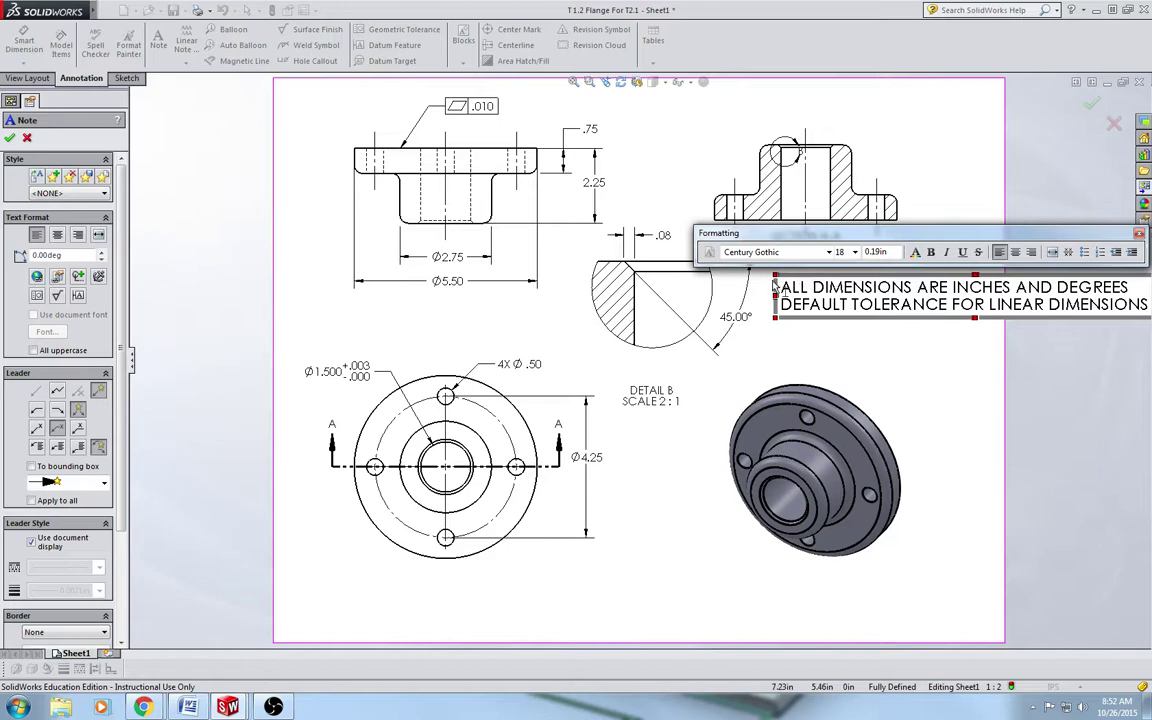
pyautogui.click(79, 277)
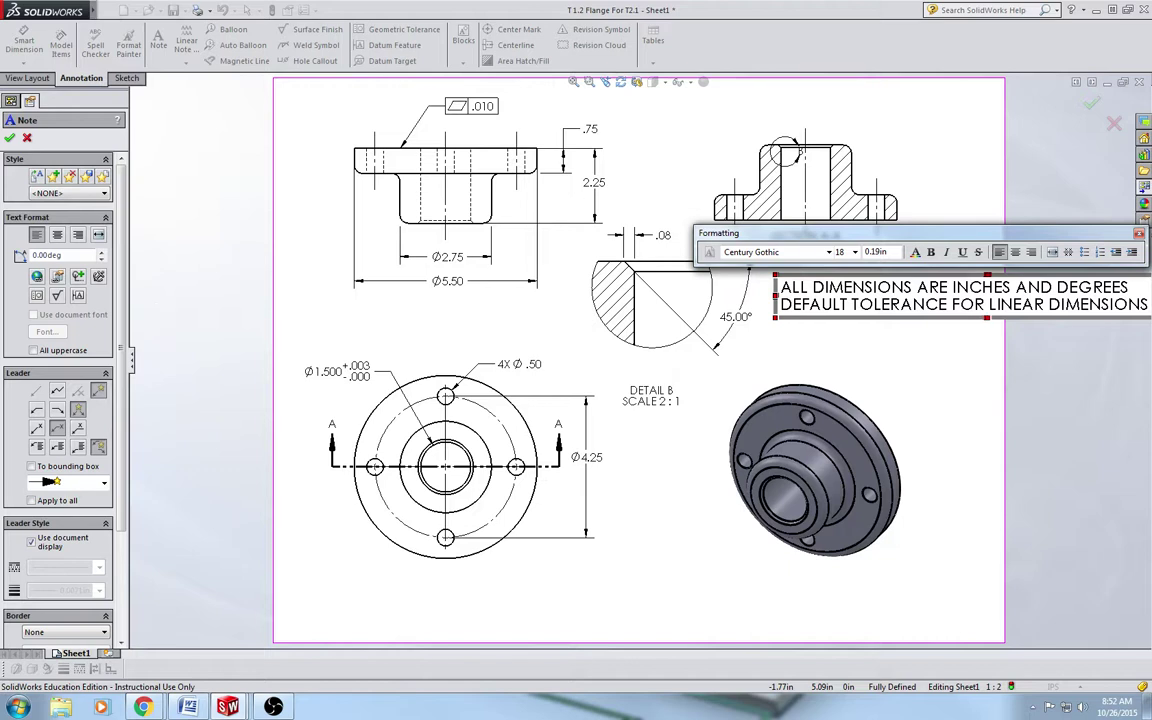
pyautogui.press('Return')
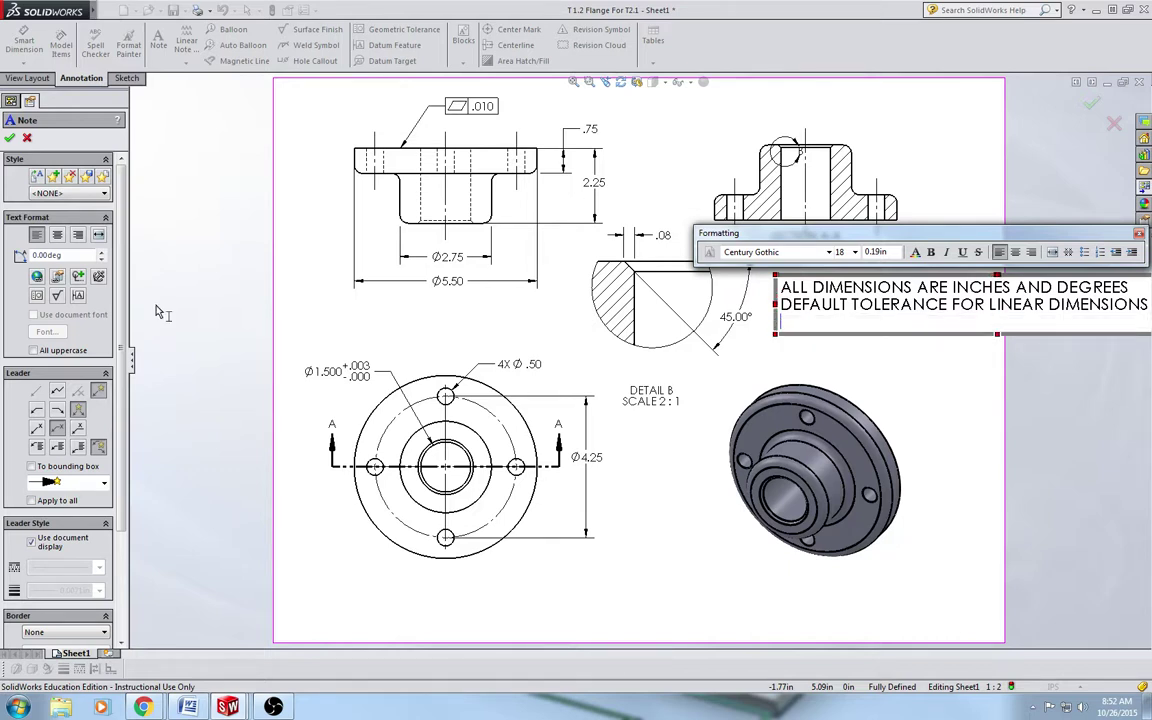
# Step: Add the third note line DEFAULT TOLERANCE FOR ANGULAR DIMENSIONS with a symbol after the text
pyautogui.write('DEFAULT TO')
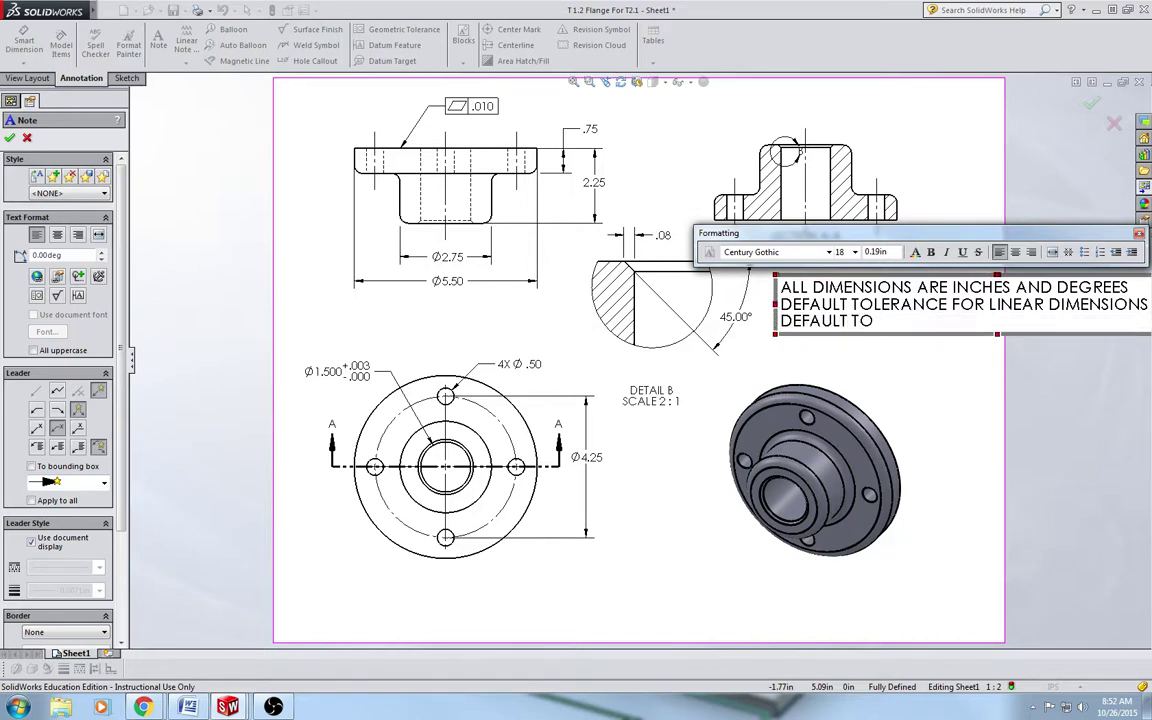
pyautogui.write('LERANCE FOR ANG')
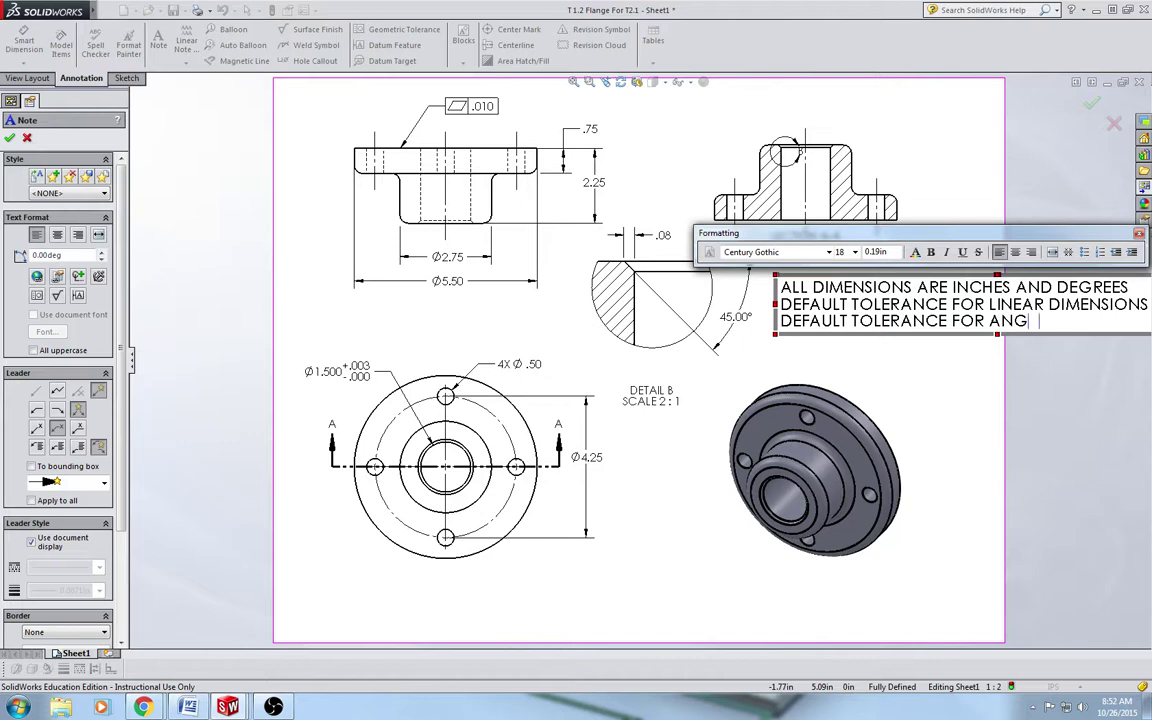
pyautogui.write('ULAR DIMENSIO')
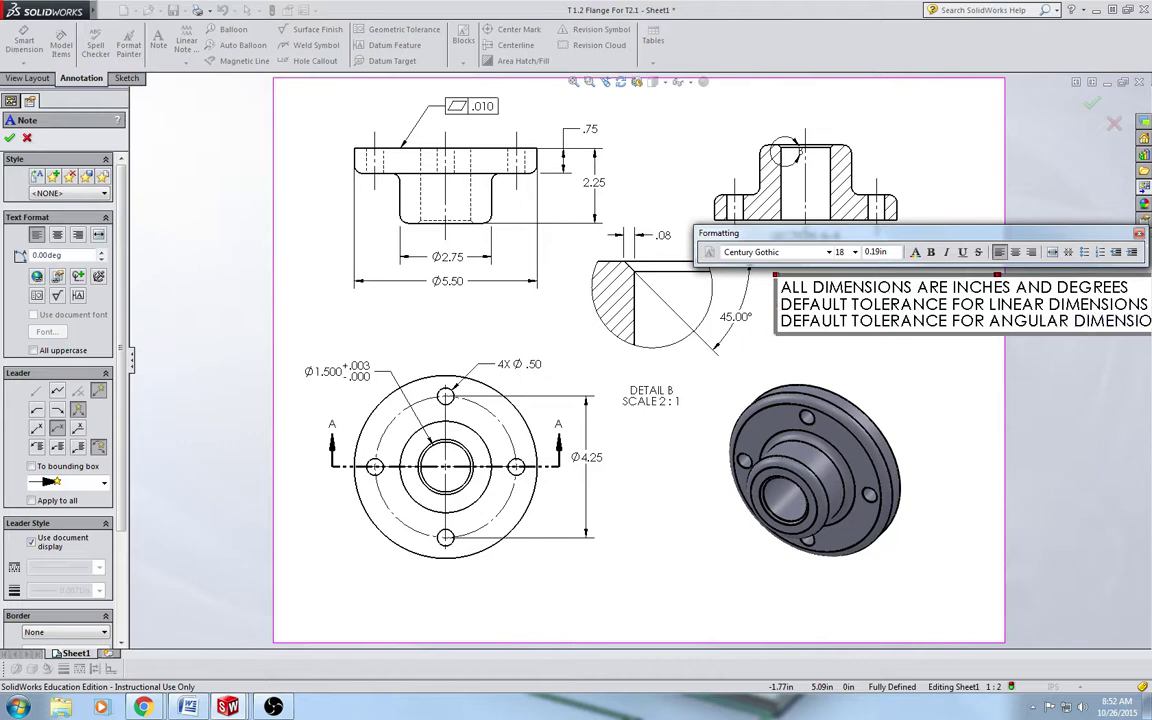
pyautogui.click(98, 276)
pyautogui.click(150, 268)
pyautogui.press('Return')
# Step: Add the fourth note line ALL FILLETS AND ROUNDS ARE and finish placing notes
pyautogui.write('ALL FI')
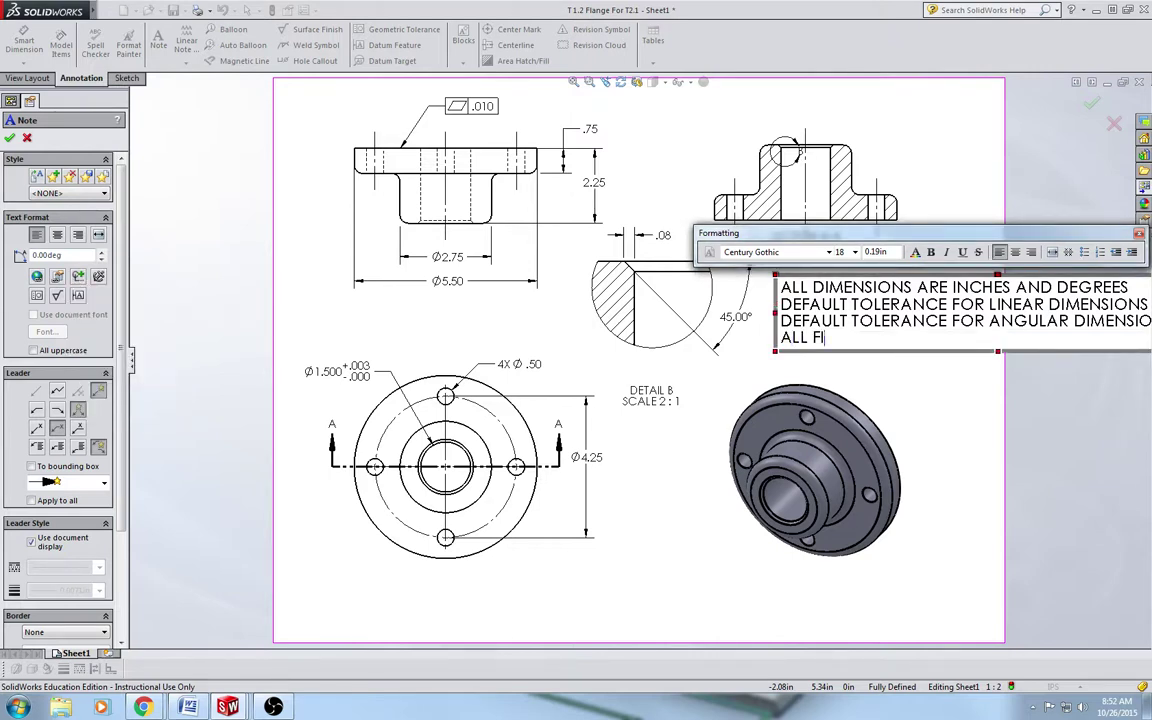
pyautogui.write('LLETS AND ROUNS')
pyautogui.press('BackSpace')
pyautogui.write('DS ARE')
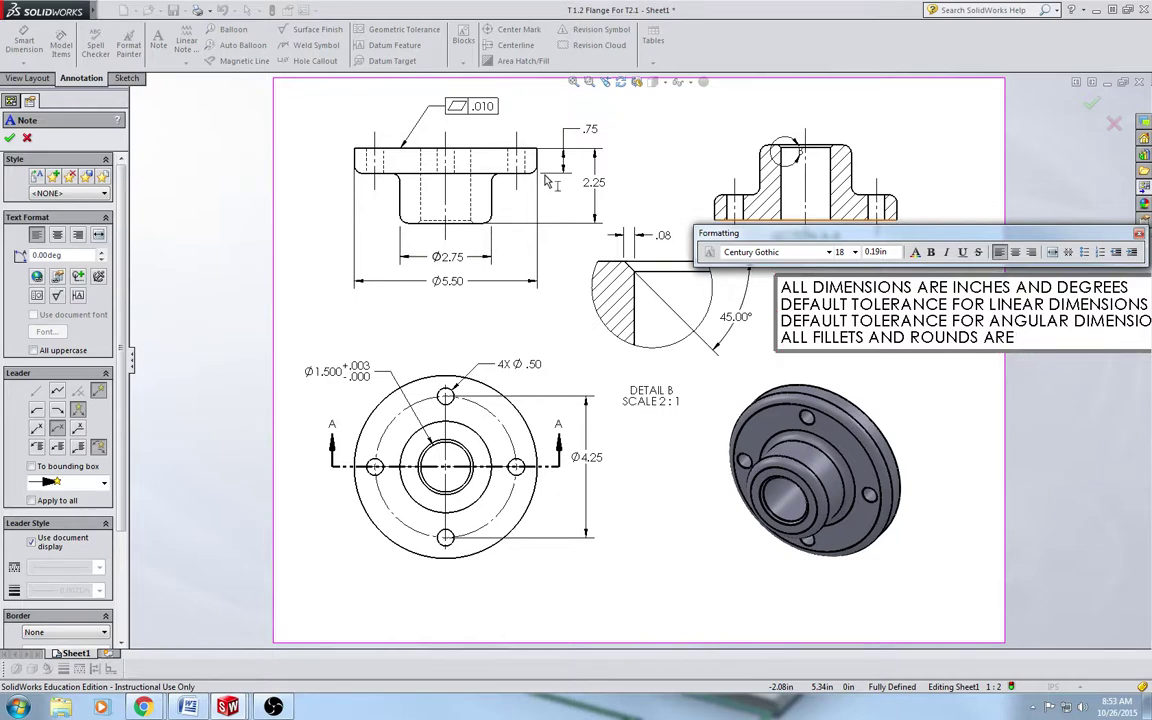
pyautogui.click(492, 228)
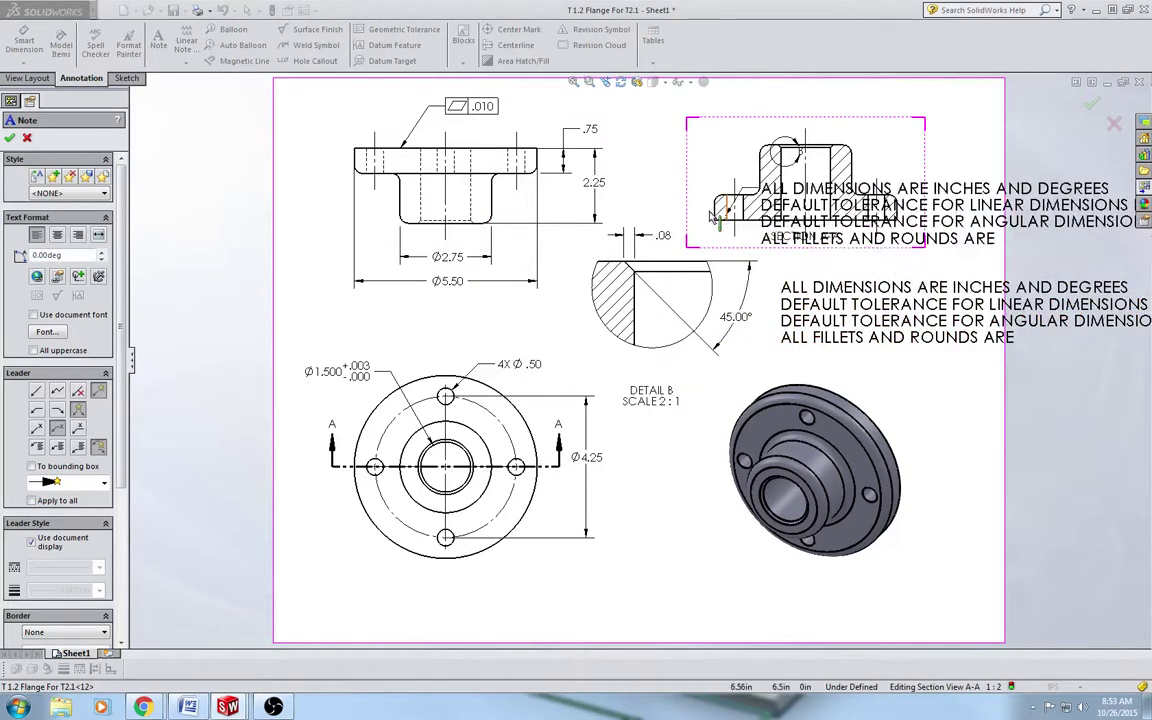
pyautogui.press('Escape')
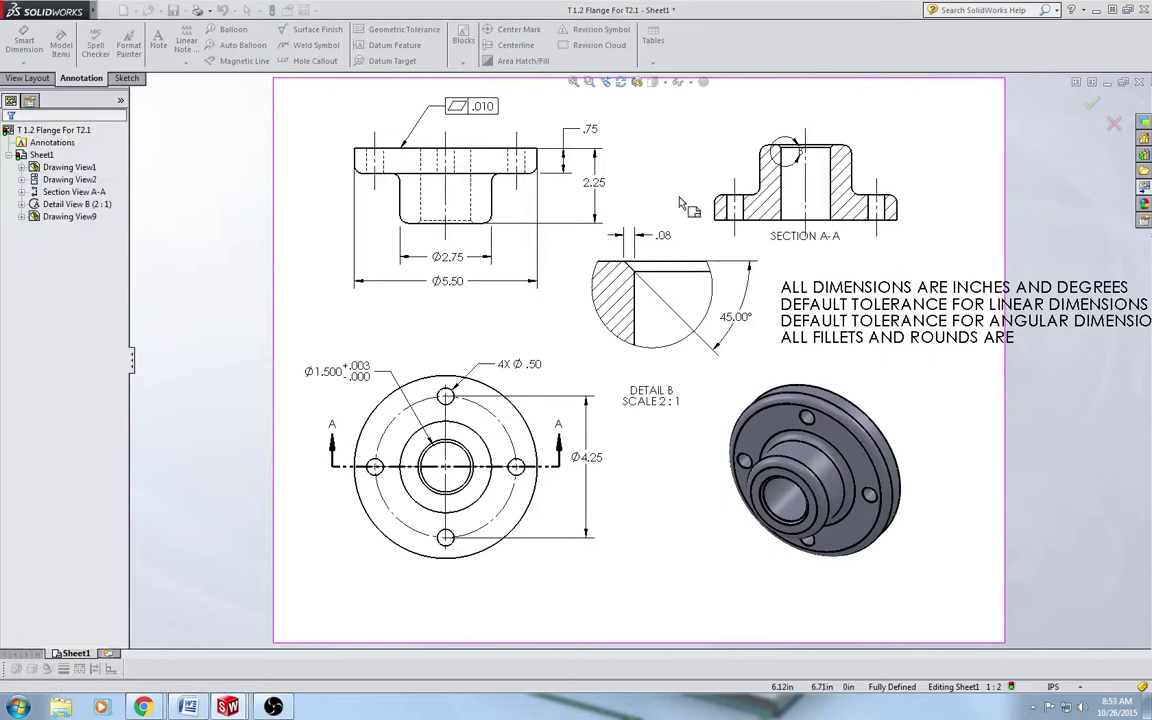
pyautogui.click(945, 335)
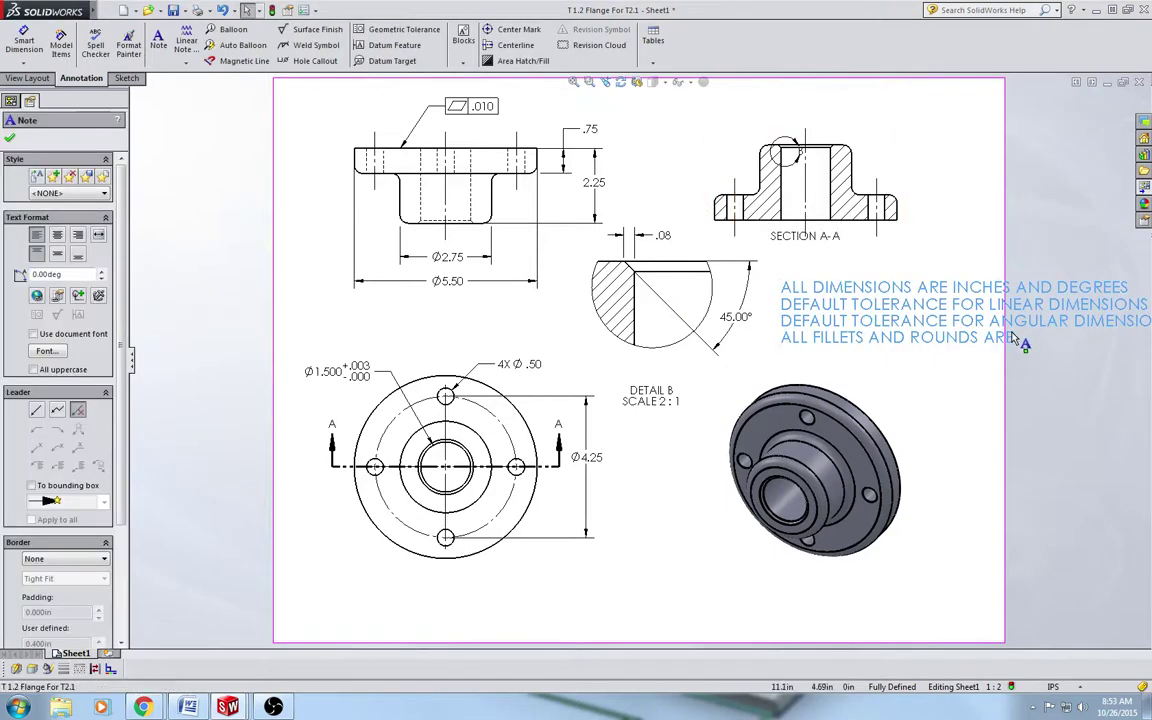
pyautogui.doubleClick(951, 339)
pyautogui.click(1030, 347)
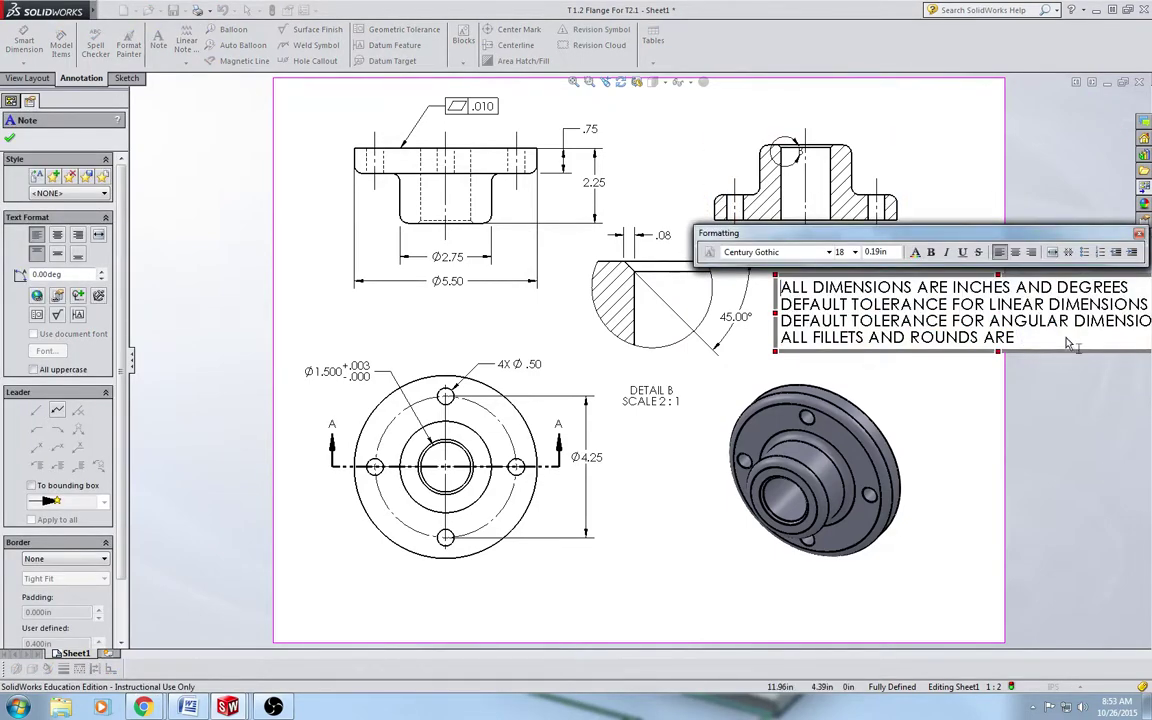
pyautogui.click(505, 238)
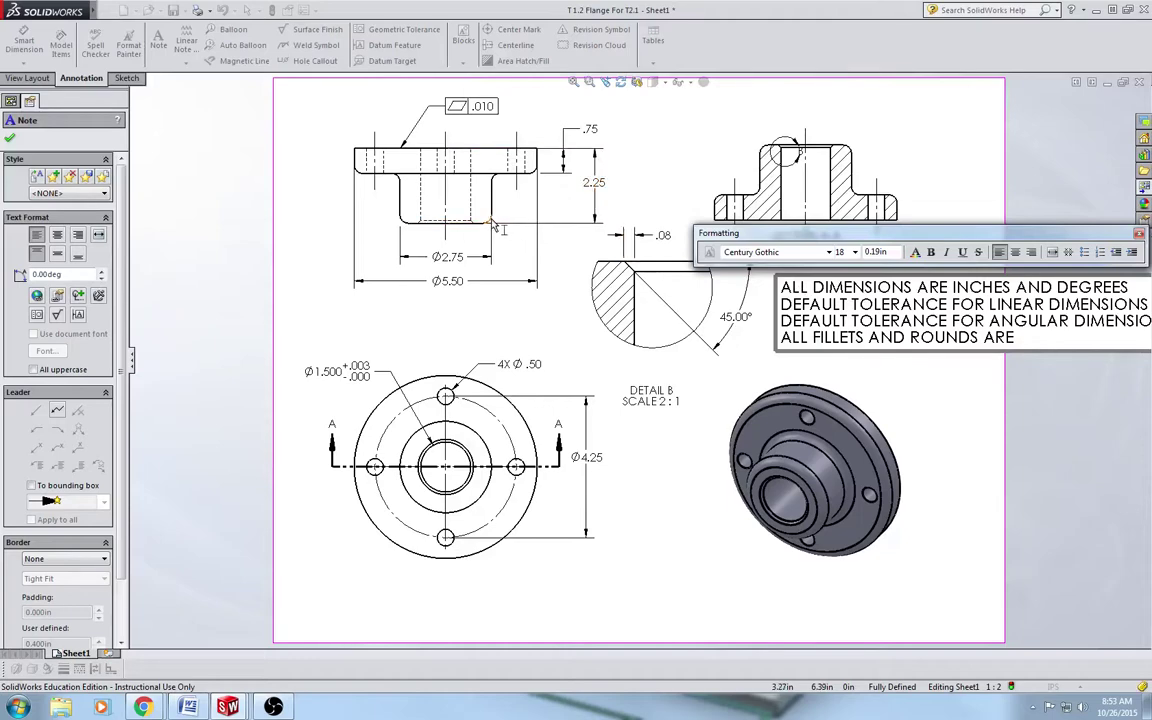
pyautogui.click(500, 293)
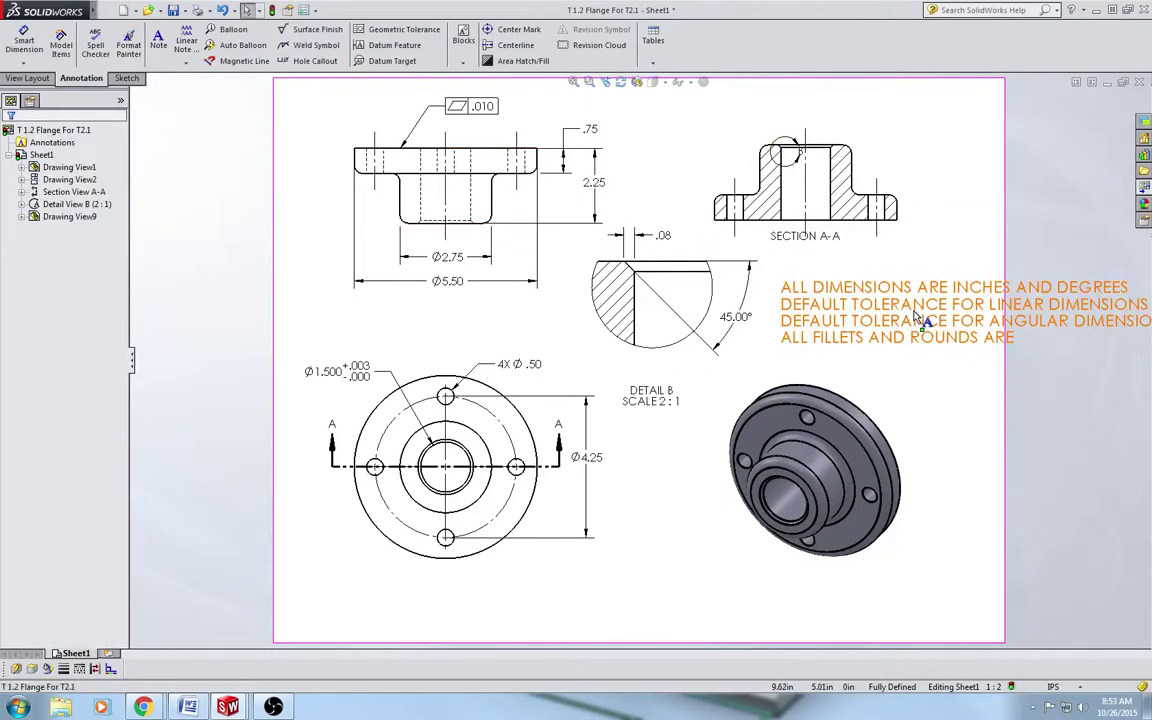
pyautogui.click(950, 340)
pyautogui.click(1037, 345)
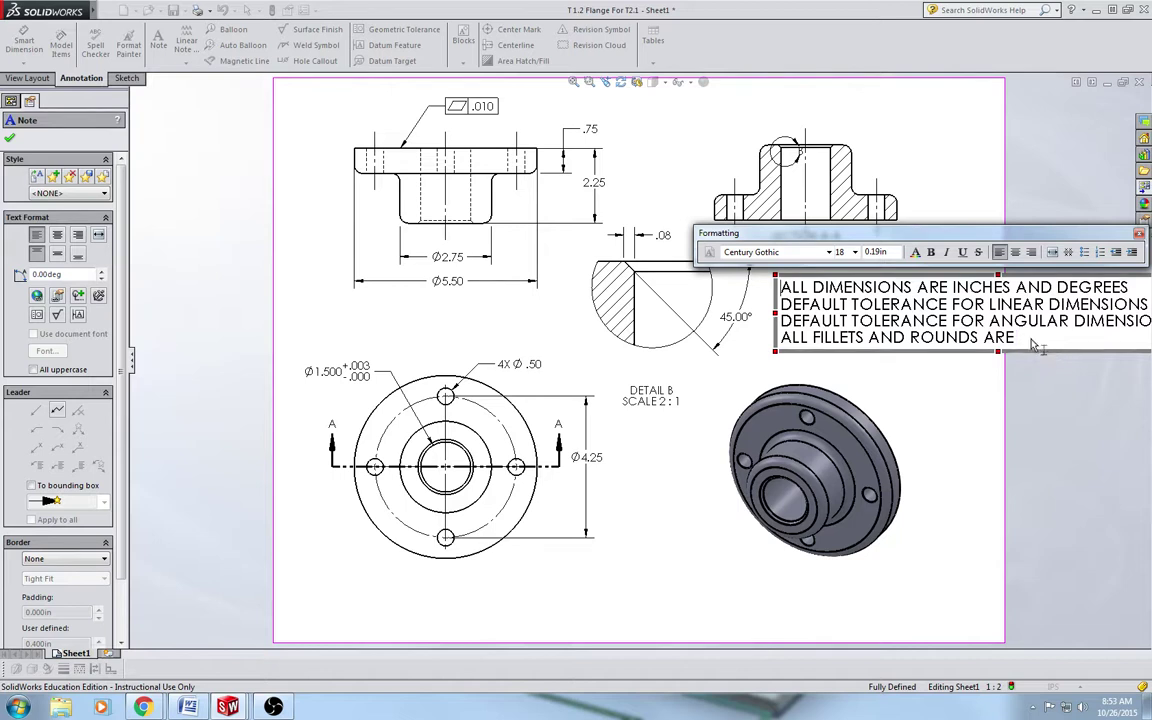
pyautogui.click(533, 216)
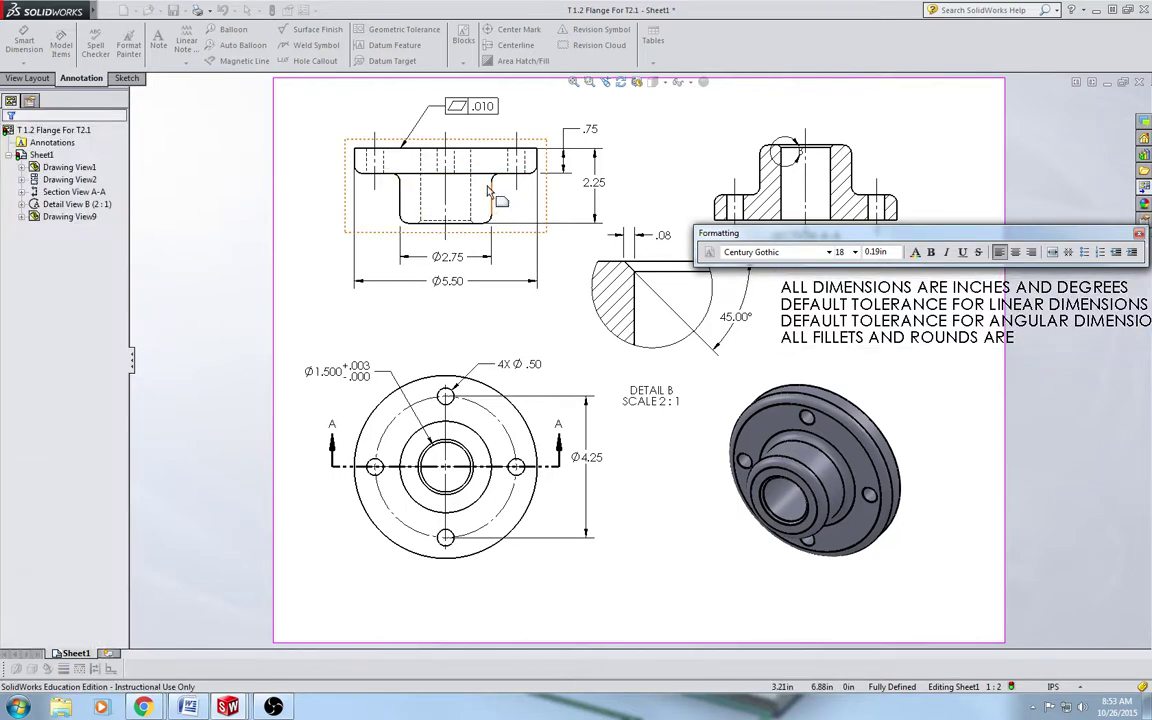
pyautogui.click(28, 78)
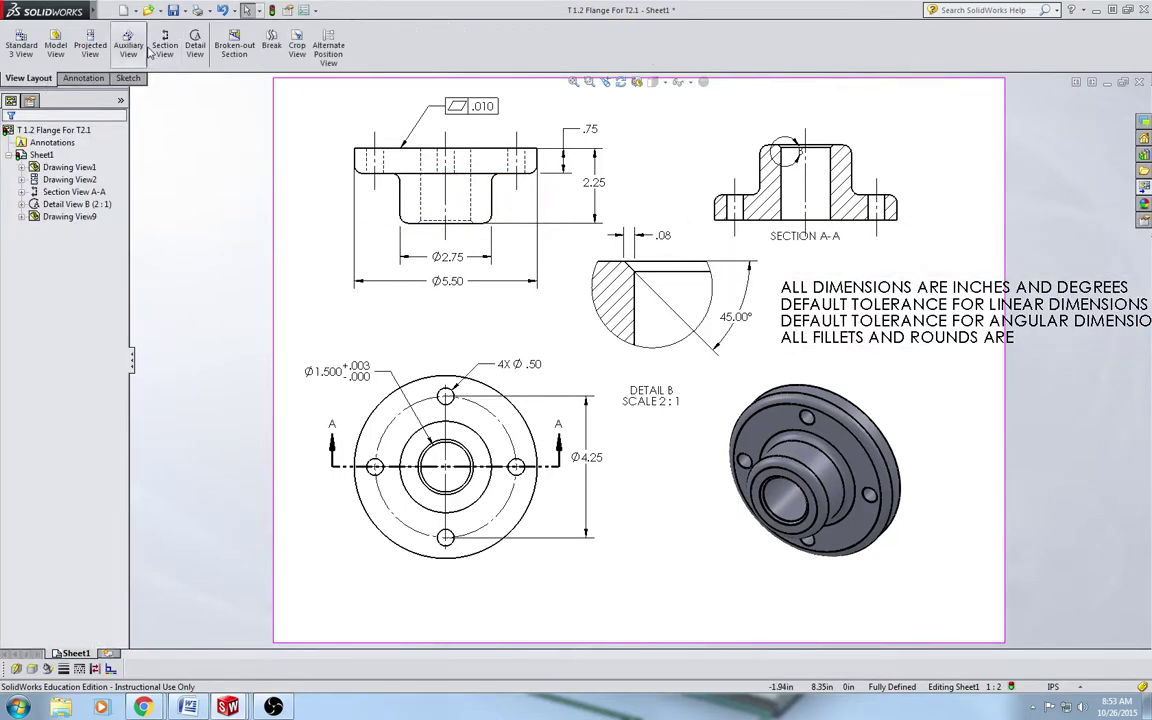
# Step: Dimension the radius of the rounded lower corner of the hub in the flange's side-profile view
pyautogui.click(82, 78)
pyautogui.click(22, 44)
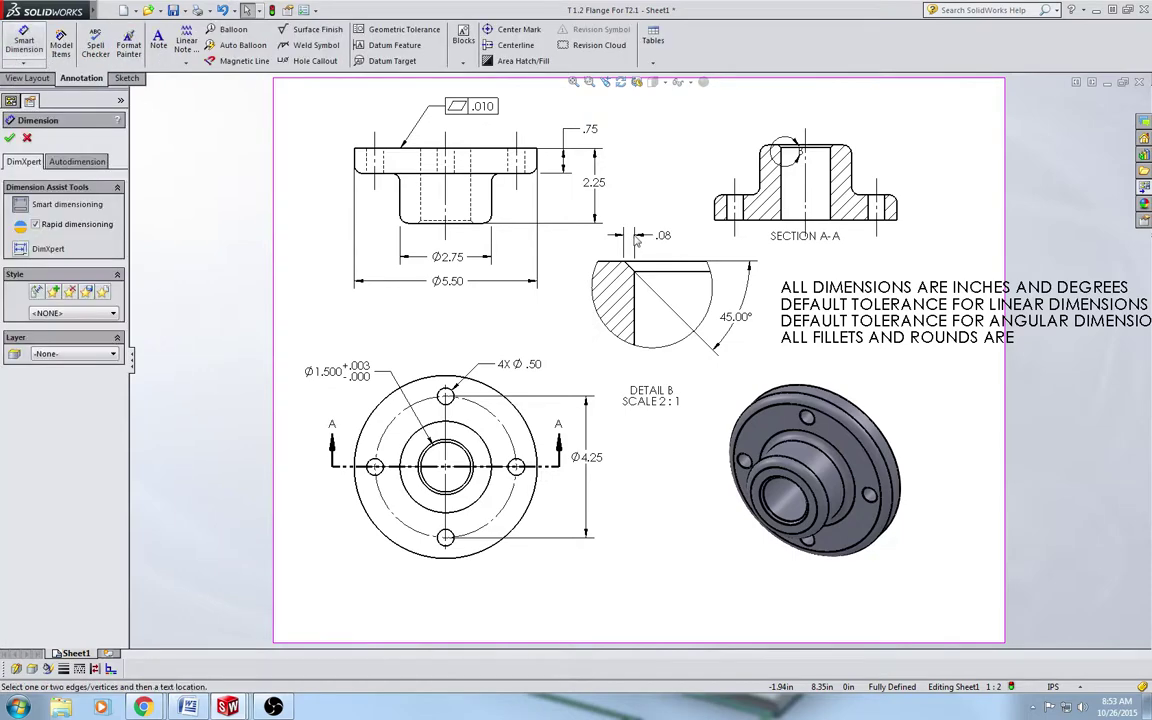
pyautogui.click(490, 225)
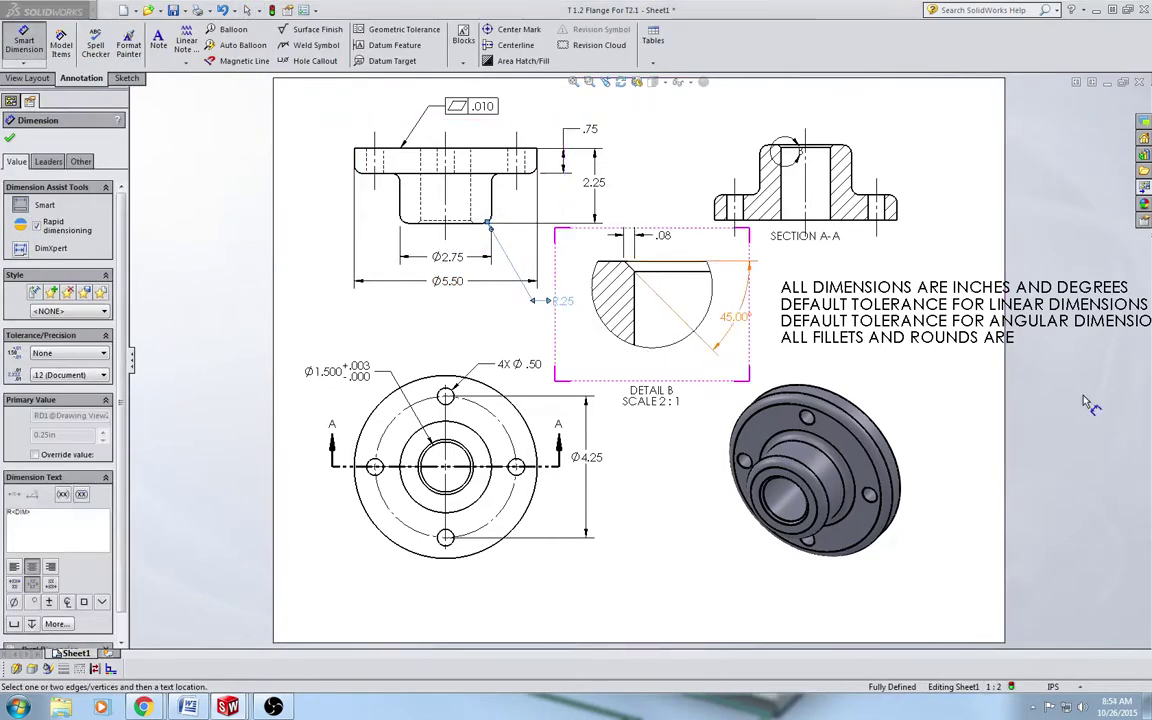
pyautogui.press('Escape')
# Step: Complete the note line ALL FILLETS AND ROUNDS ARE by inserting the R.25 hub corner dimension as its value
pyautogui.click(958, 345)
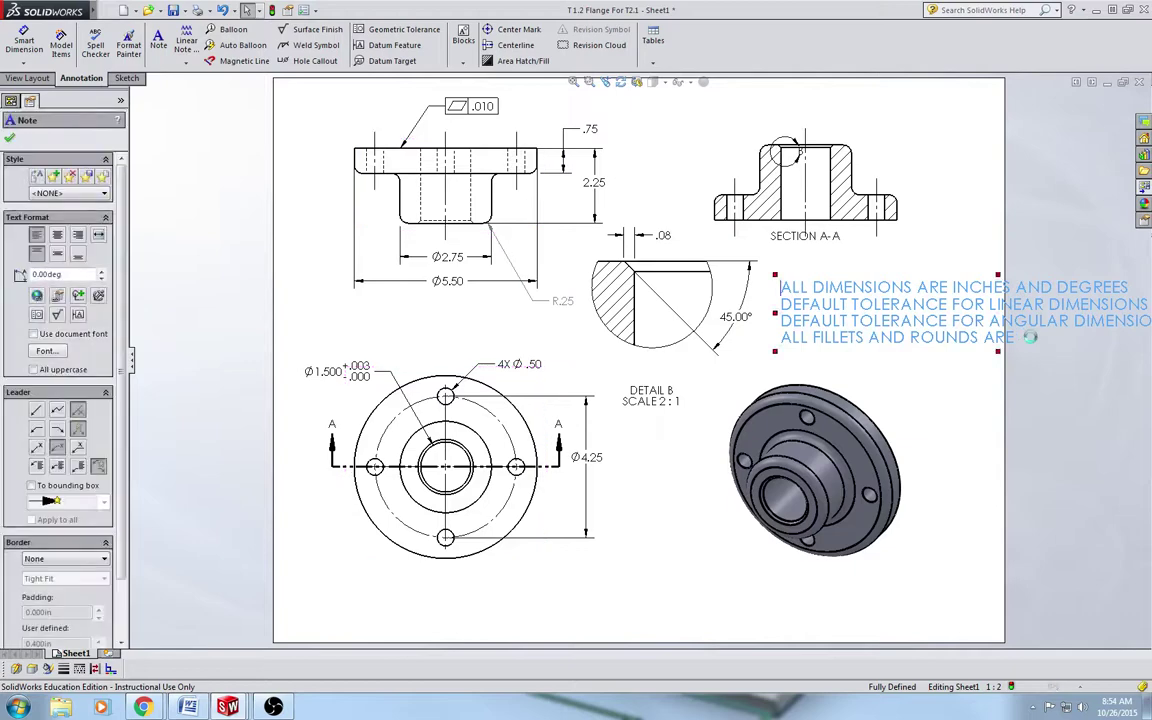
pyautogui.doubleClick(958, 340)
pyautogui.click(555, 301)
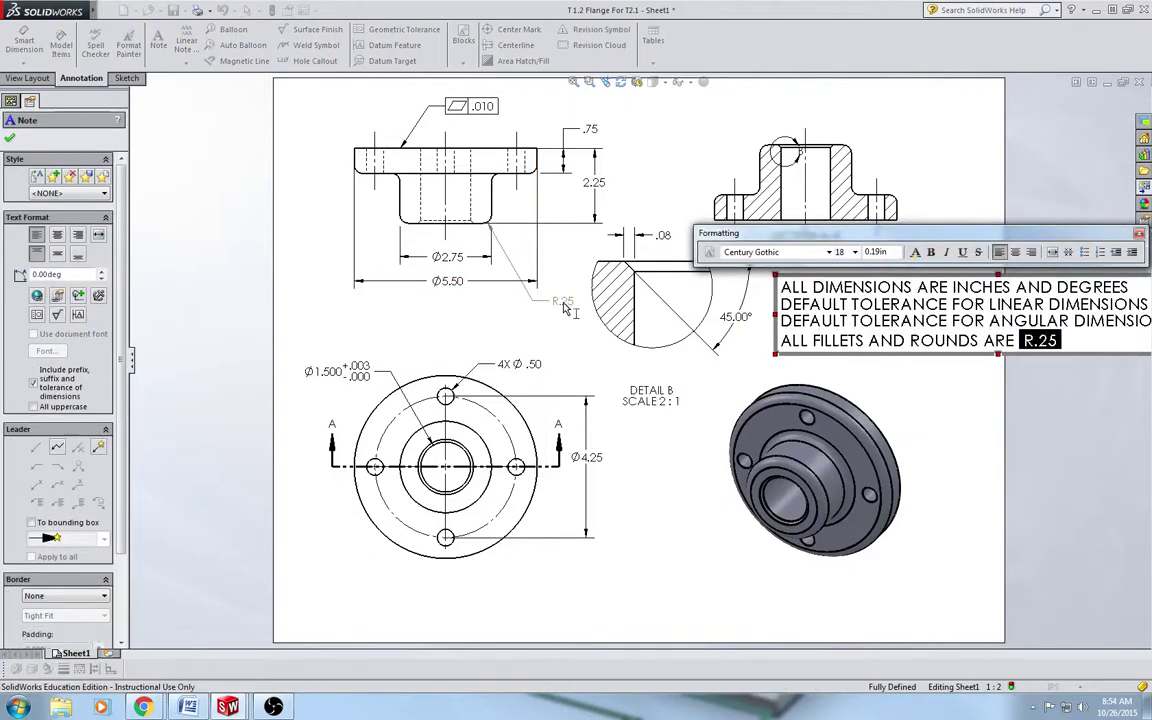
pyautogui.click(1018, 430)
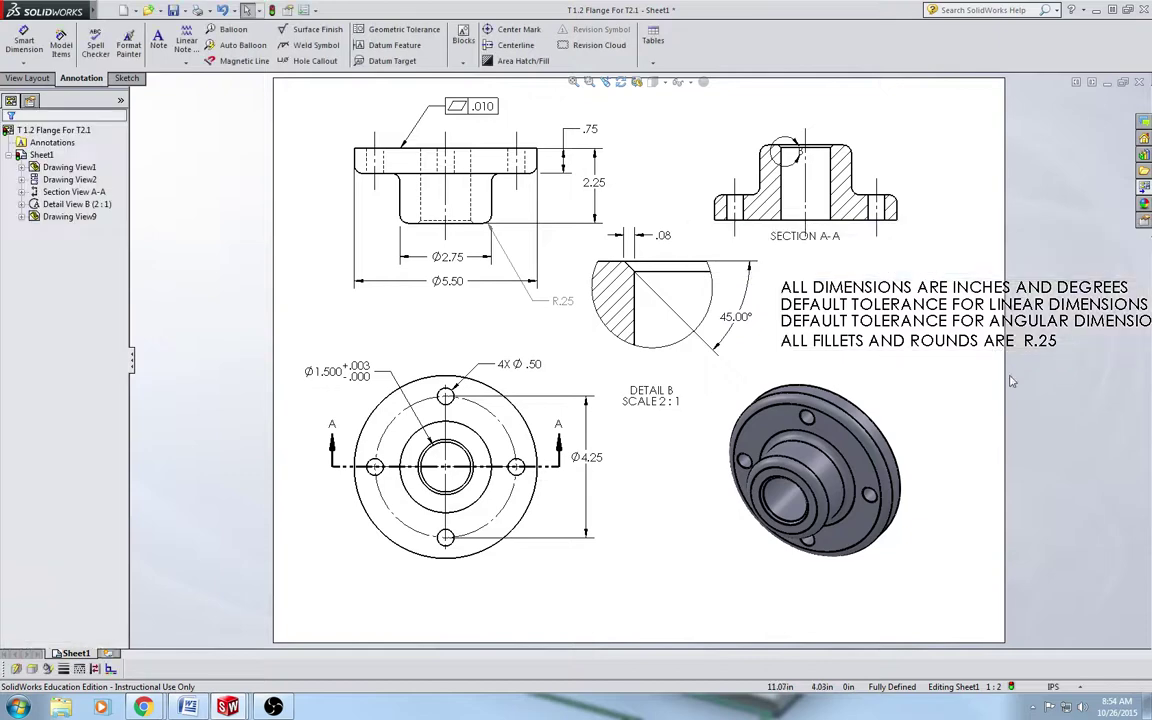
# Step: Delete the R.25 hub corner dimension and move the general note to the bottom of the sheet, below the views
pyautogui.click(562, 301)
pyautogui.press('Delete')
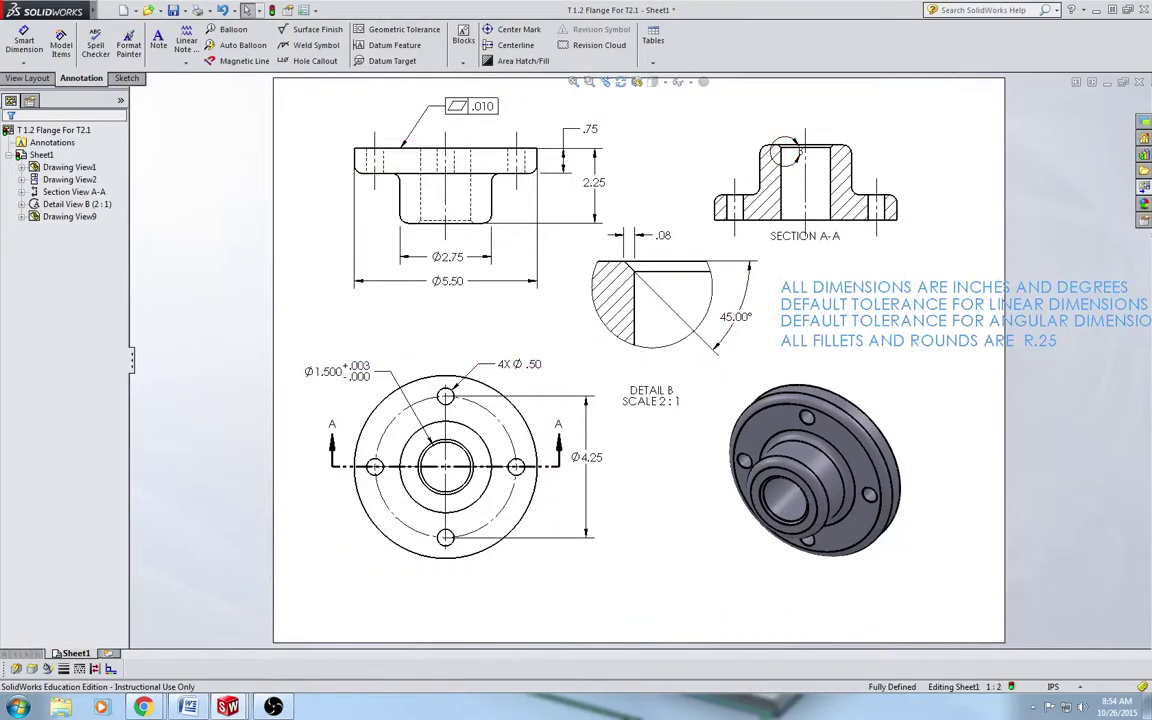
pyautogui.moveTo(873, 328); pyautogui.dragTo(571, 608)
pyautogui.click(1027, 301)
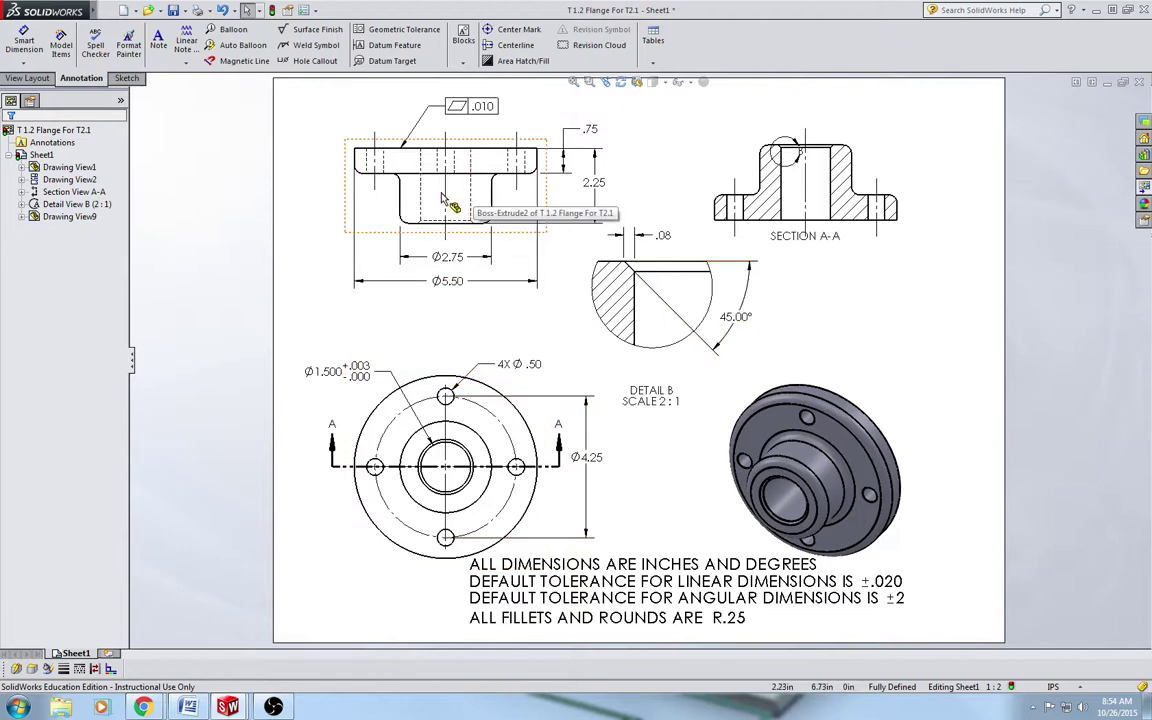
# Step: Try the Hidden Lines Removed display style on the circular flange view and restore Hidden Lines Visible
pyautogui.click(533, 388)
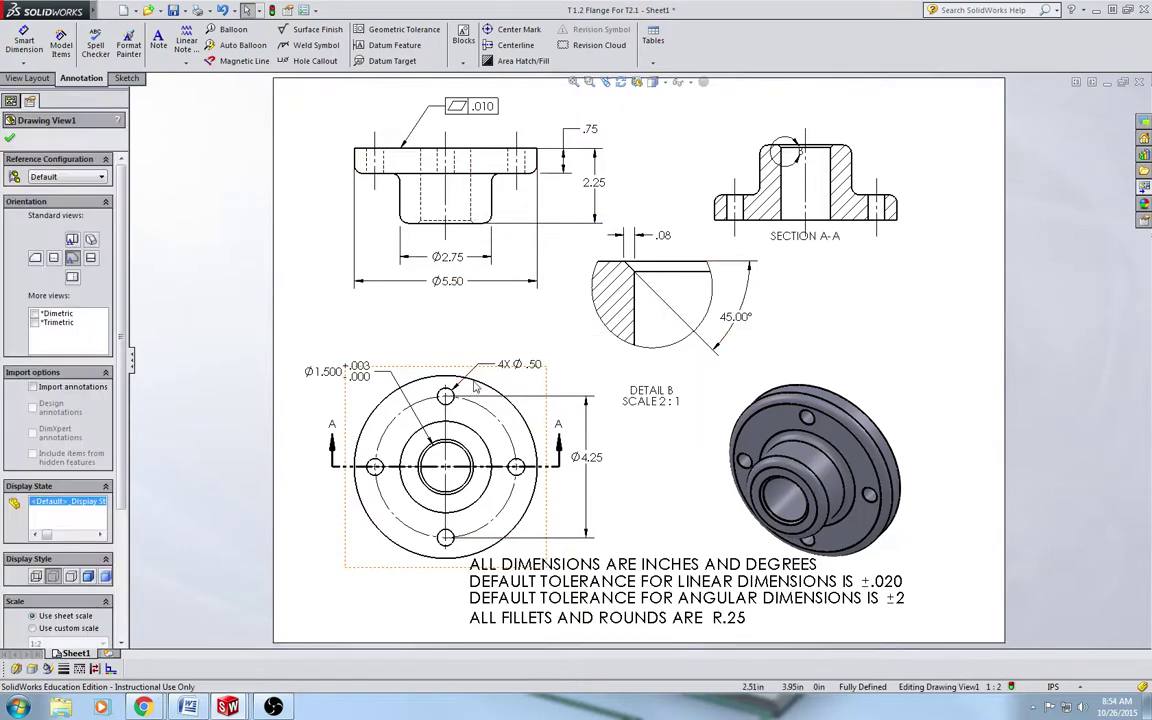
pyautogui.click(55, 577)
pyautogui.click(72, 578)
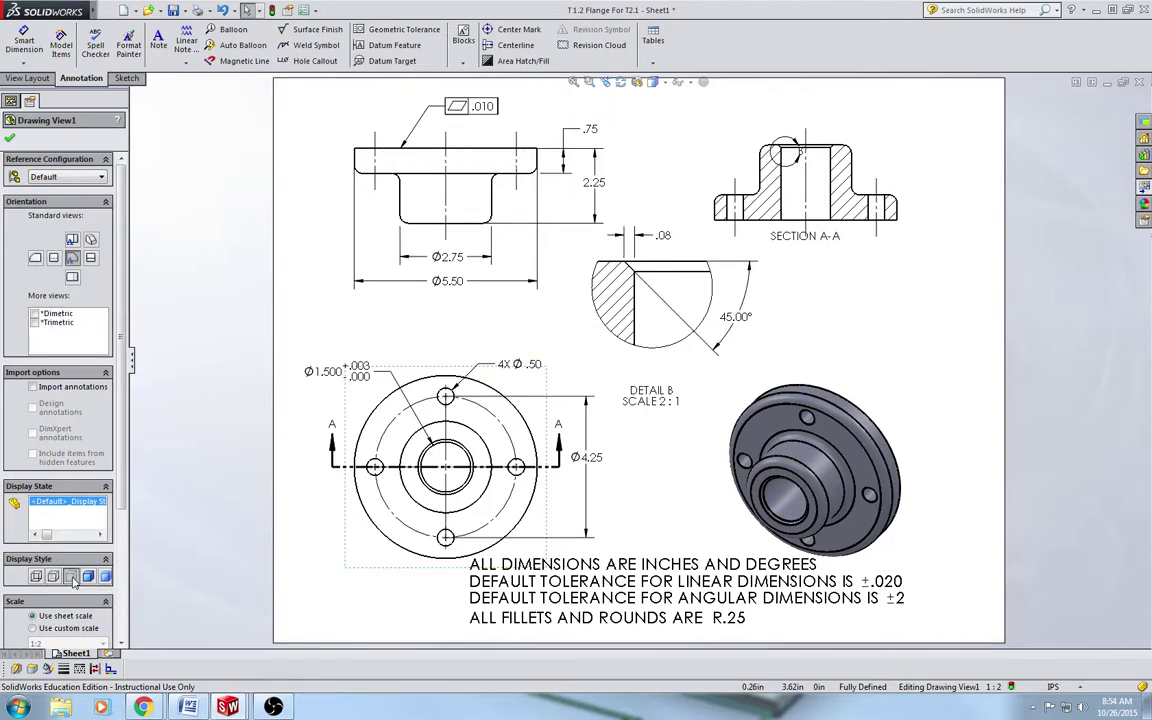
pyautogui.click(53, 577)
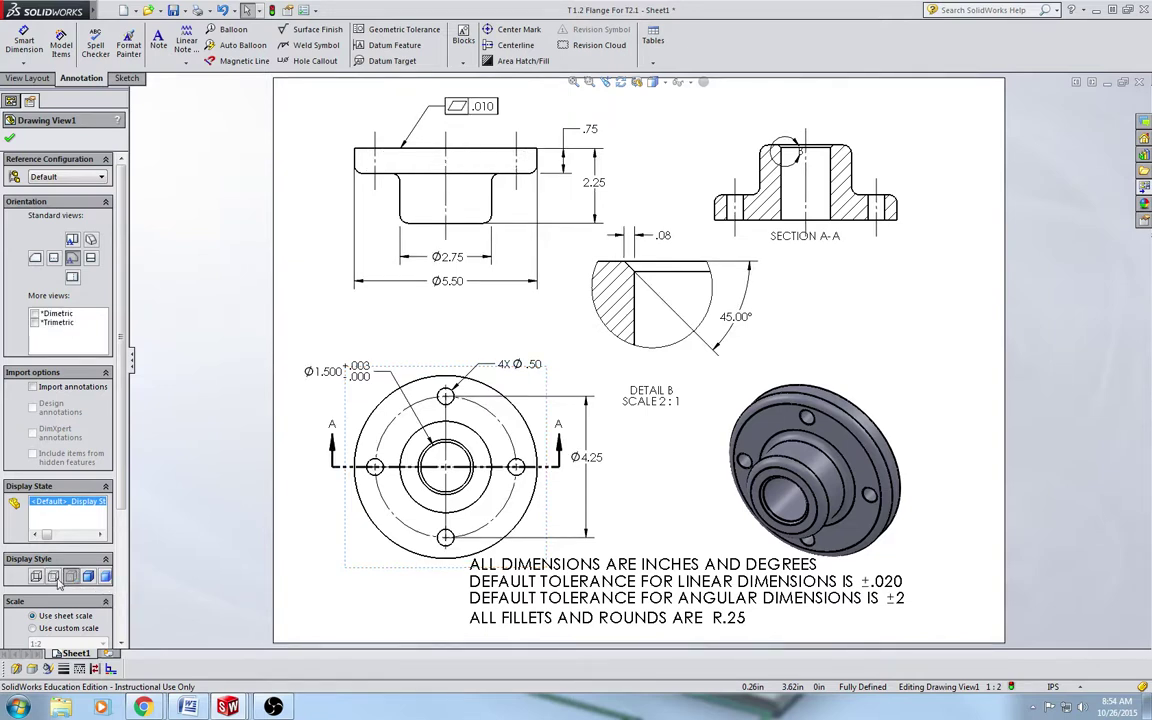
pyautogui.click(359, 401)
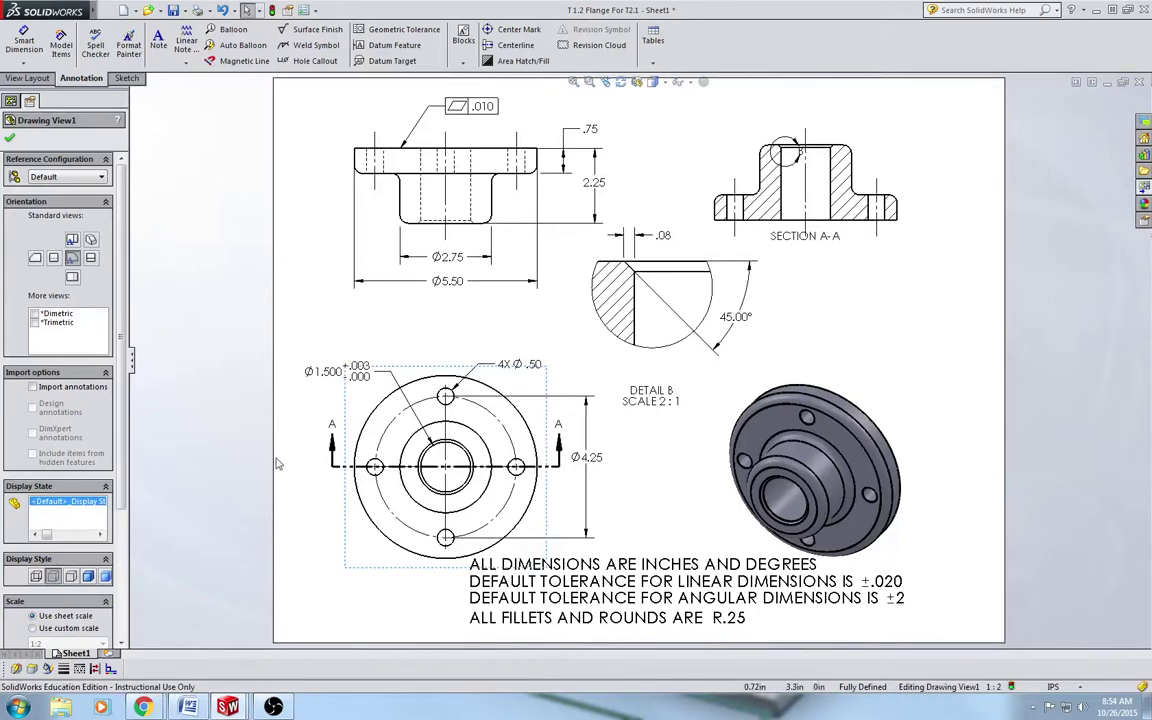
pyautogui.click(71, 577)
pyautogui.click(54, 577)
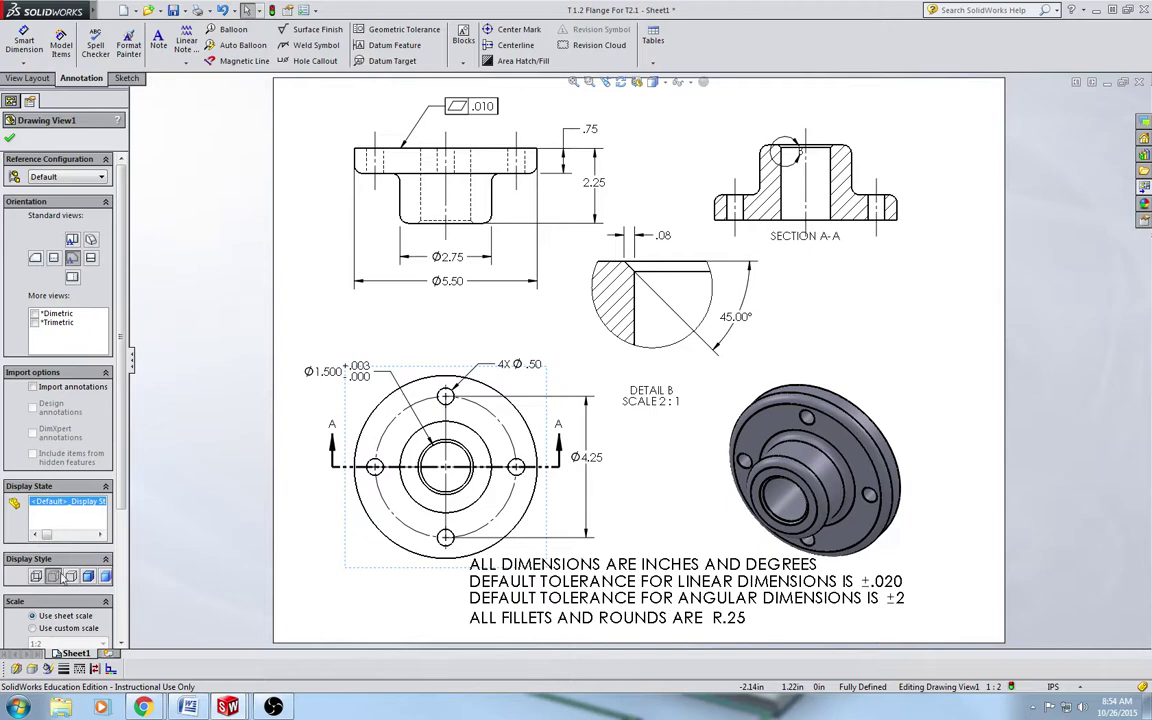
pyautogui.press('Escape')
# Step: Move section view A-A and detail view B slightly to the right and reposition the detail B label beneath its view
pyautogui.moveTo(915, 165); pyautogui.dragTo(943, 158)
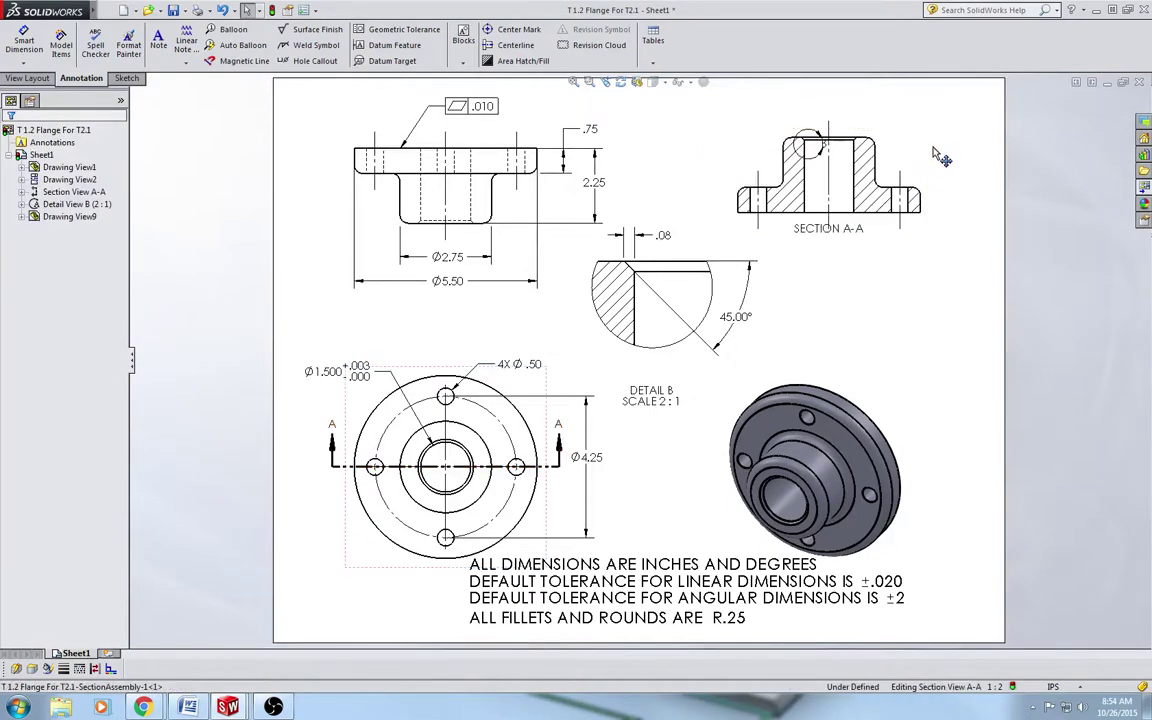
pyautogui.moveTo(740, 258); pyautogui.dragTo(764, 255)
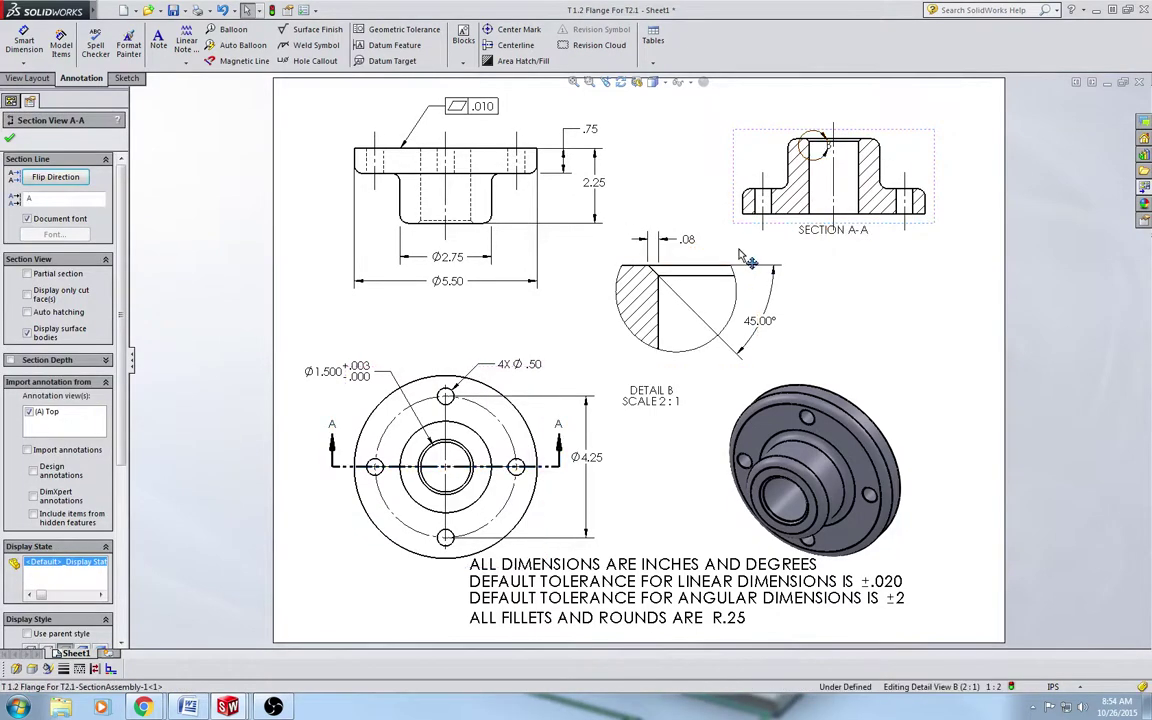
pyautogui.click(678, 396)
pyautogui.moveTo(678, 396); pyautogui.dragTo(712, 445)
pyautogui.click(843, 328)
pyautogui.hotkey('ctrl', 'z')
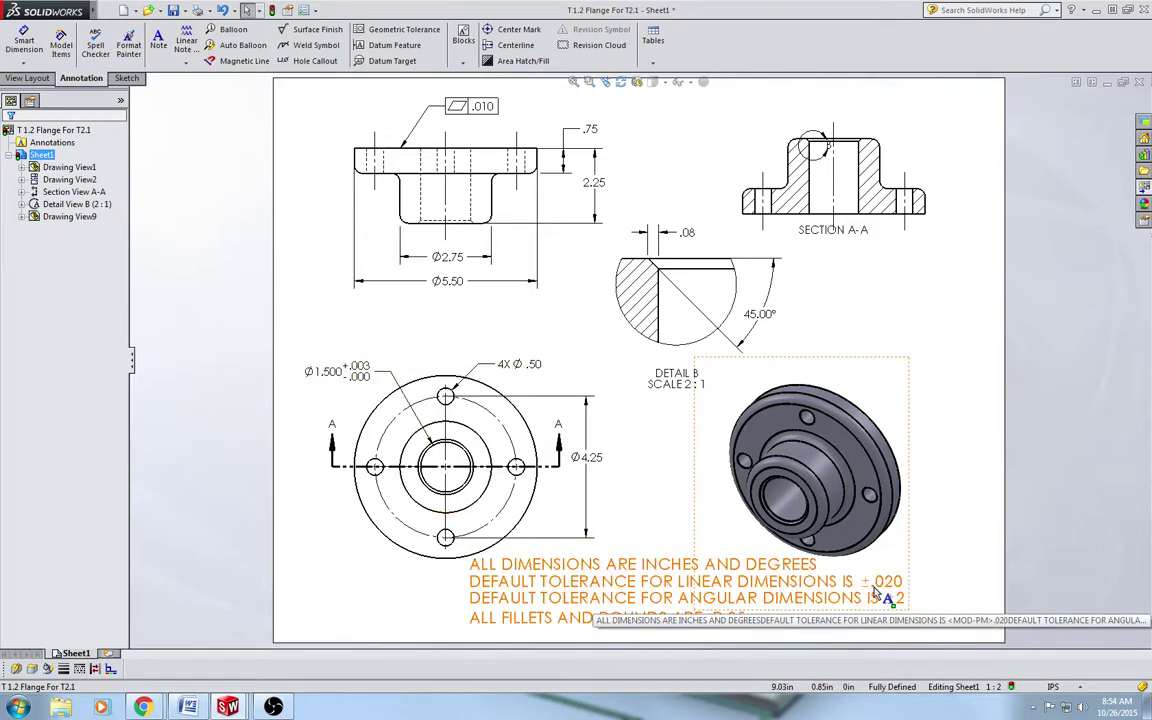
# Step: Insert SCALE = 1:2 as the general note's first line and shift the note right, clear of the circular flange view
pyautogui.doubleClick(465, 566)
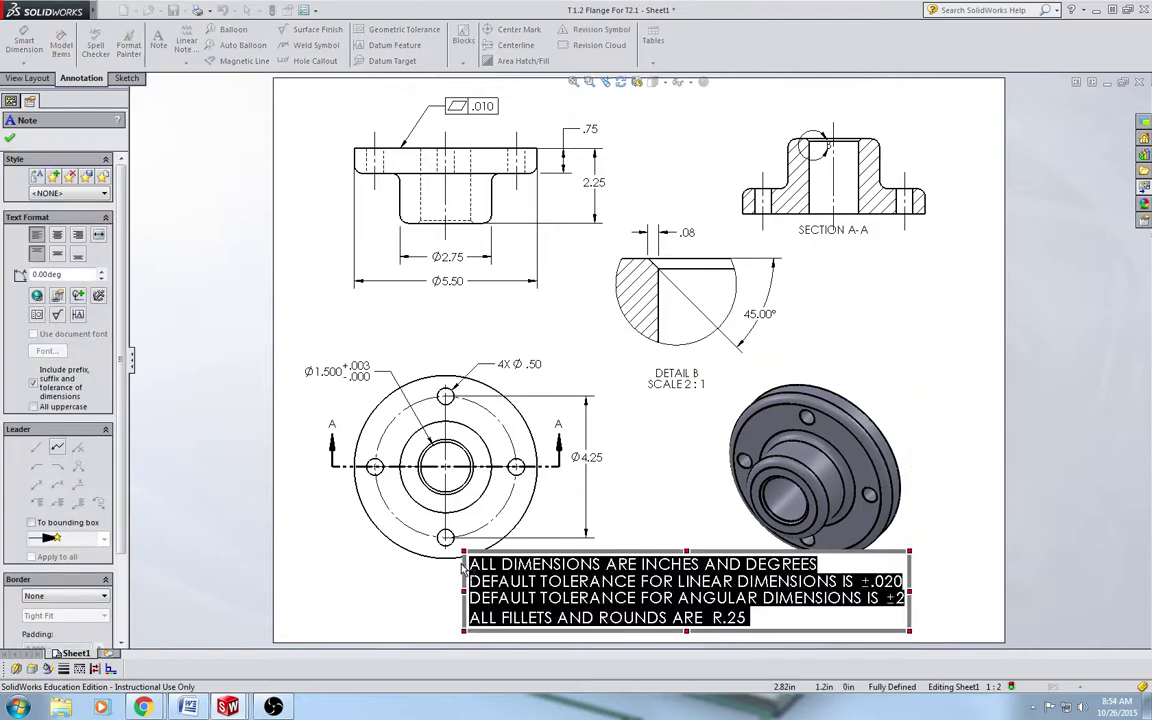
pyautogui.click(470, 567)
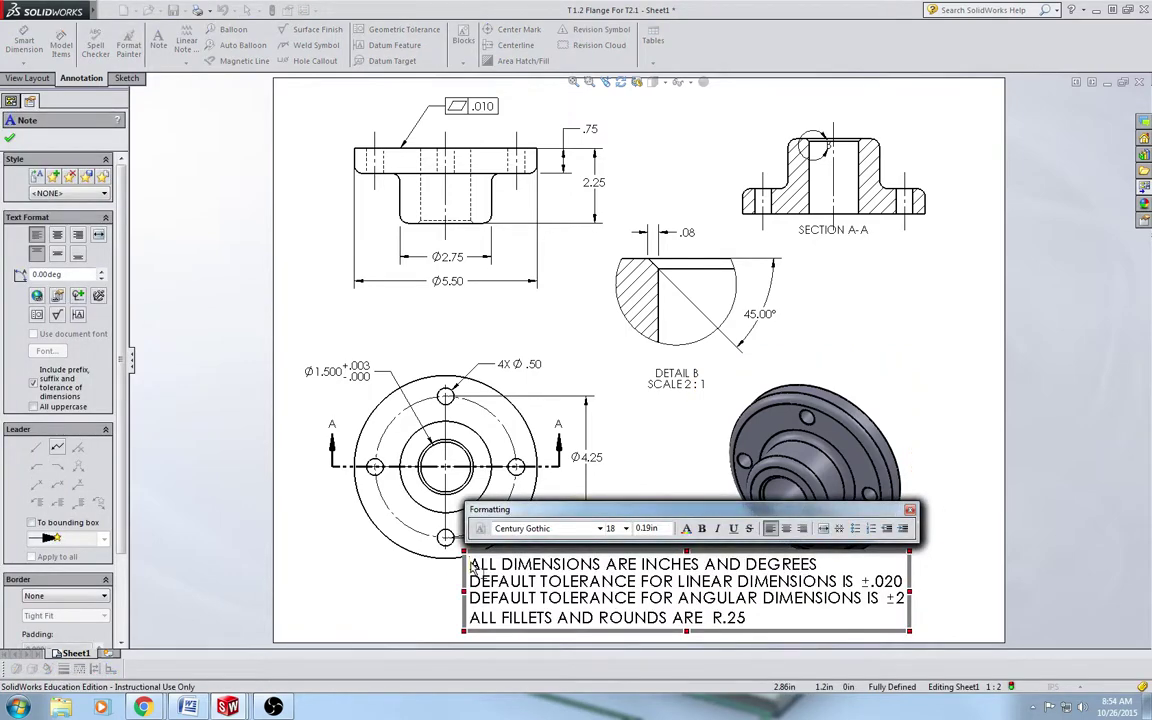
pyautogui.press('Return')
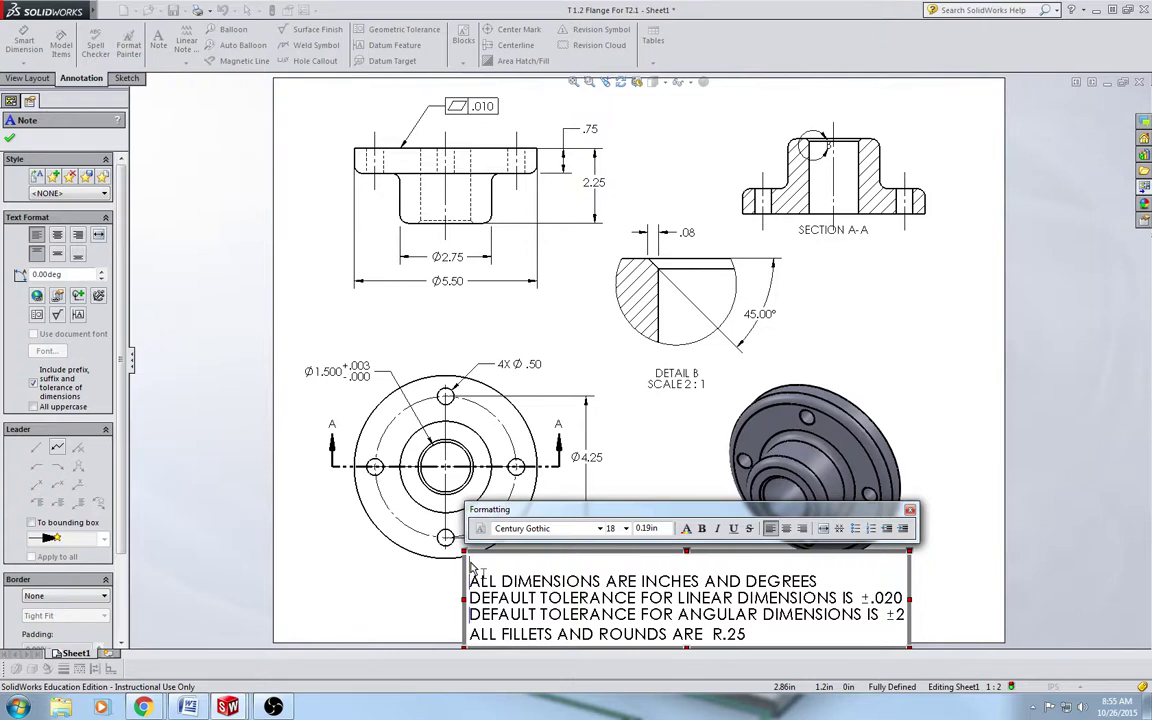
pyautogui.write('S')
pyautogui.press('BackSpace')
pyautogui.write('S')
pyautogui.press('BackSpace')
pyautogui.write('SCALE = 1:2')
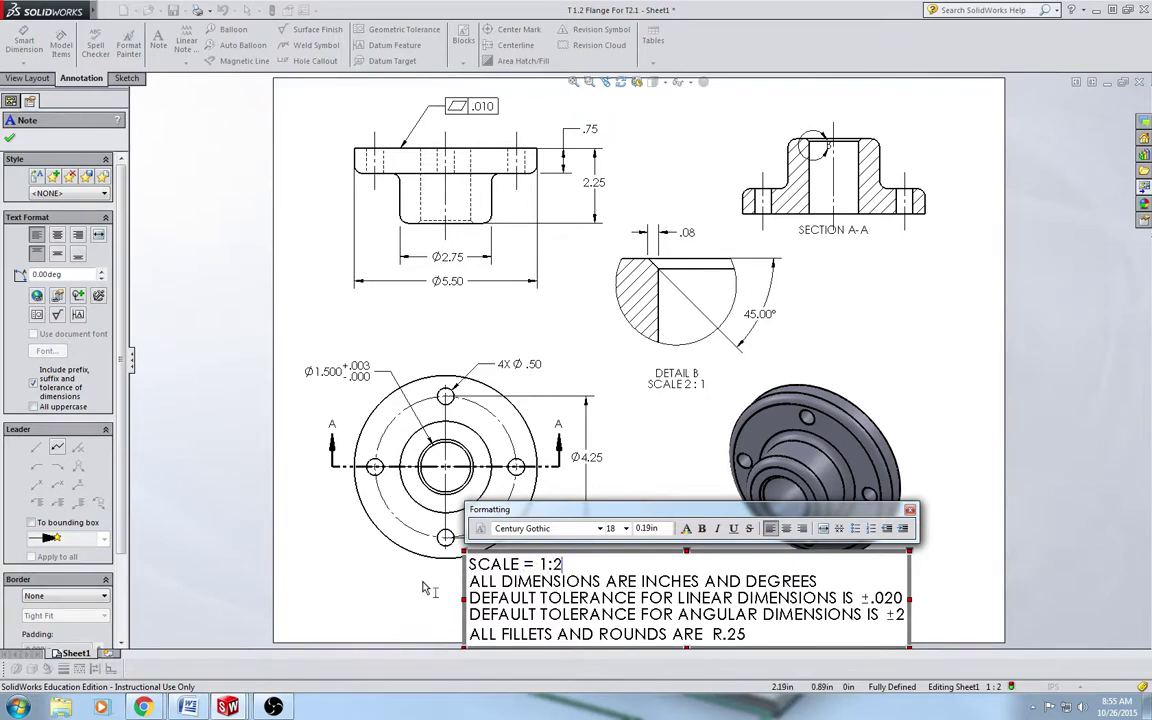
pyautogui.click(369, 531)
pyautogui.moveTo(556, 588); pyautogui.dragTo(598, 571)
pyautogui.press('Escape')
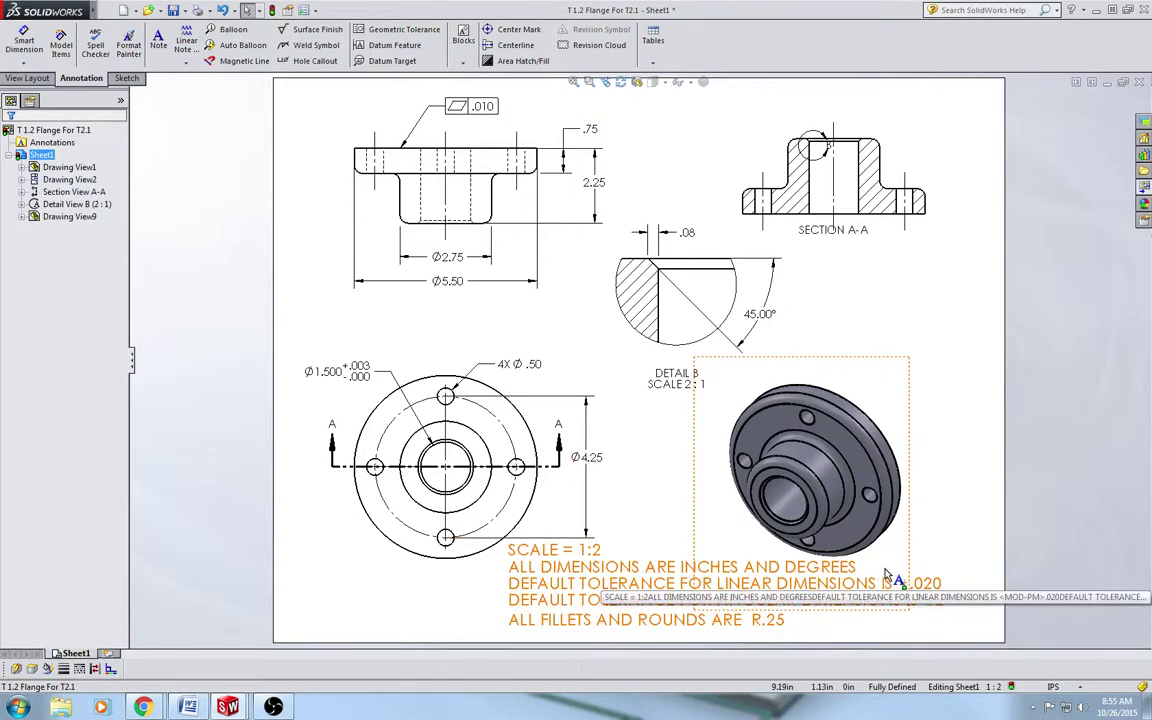